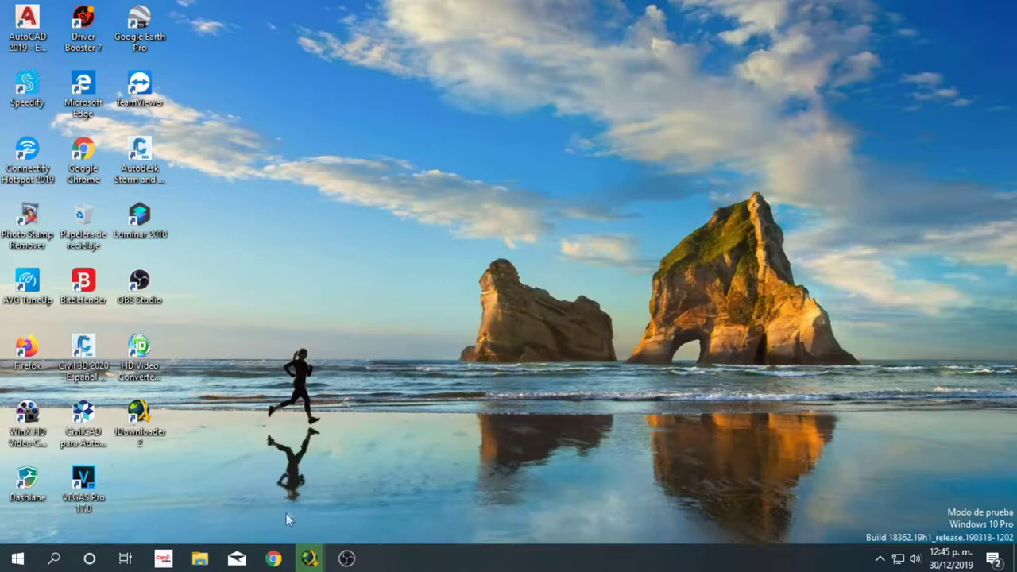
- Restore the Chrome window showing the hospedando.mx hosting plans page
left_click(273, 558)
scroll(507, 309, "up", 4)
scroll(518, 302, "up", 3)
scroll(525, 278, "up", 4)
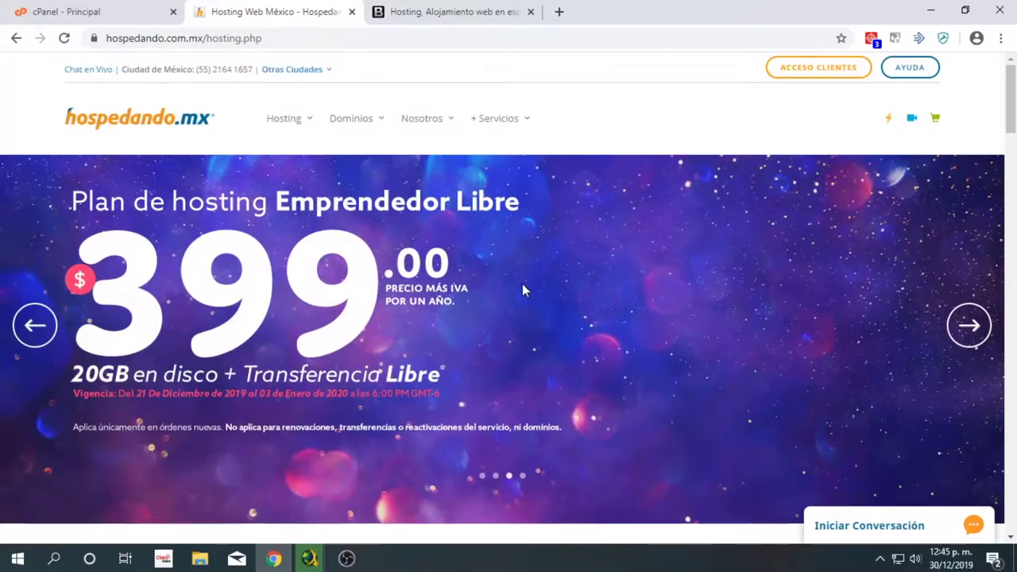
scroll(539, 308, "down", 1)
scroll(539, 307, "down", 2)
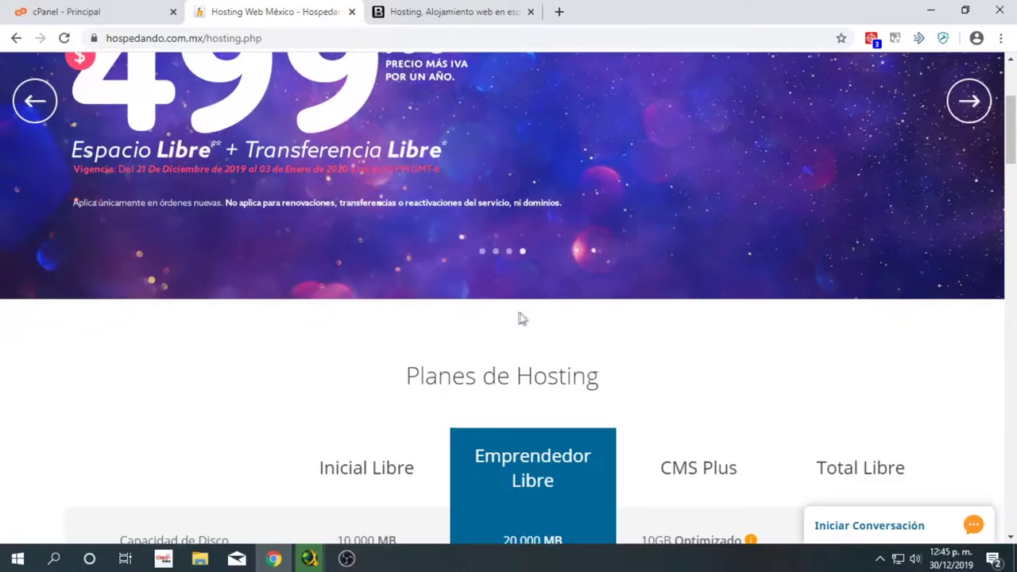
scroll(519, 316, "down", 6)
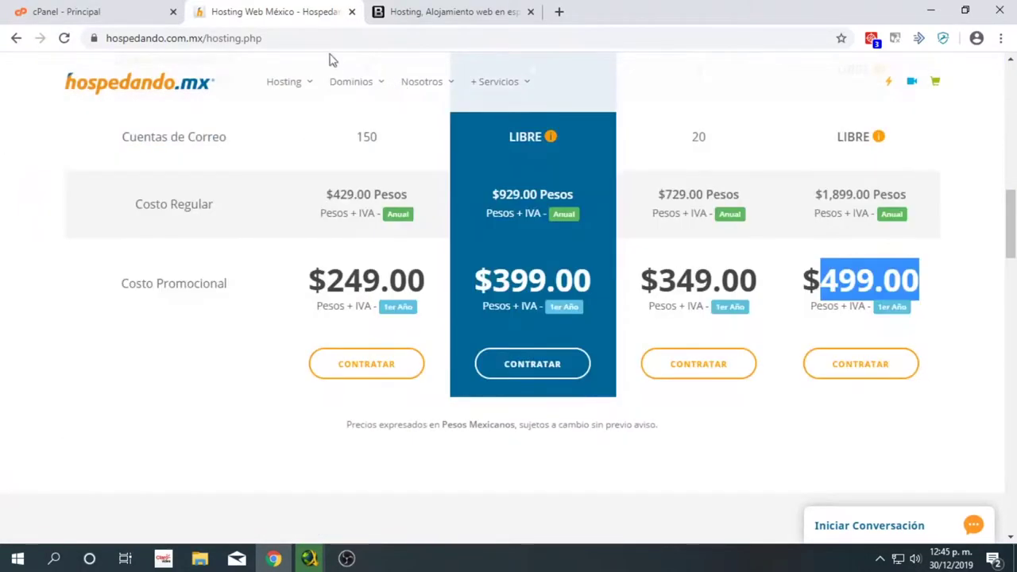
left_click(299, 38)
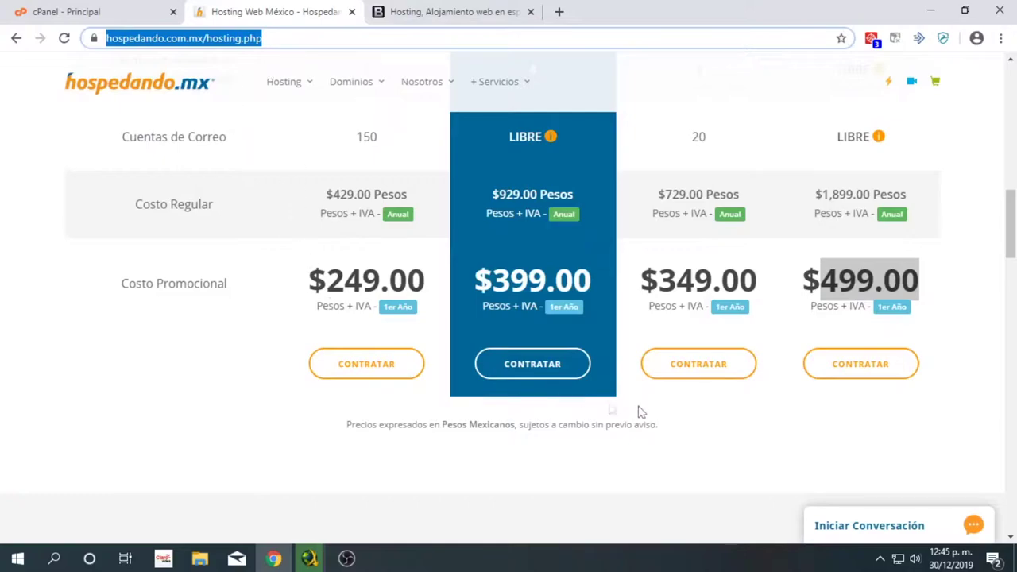
left_click_drag(816, 279, 940, 286)
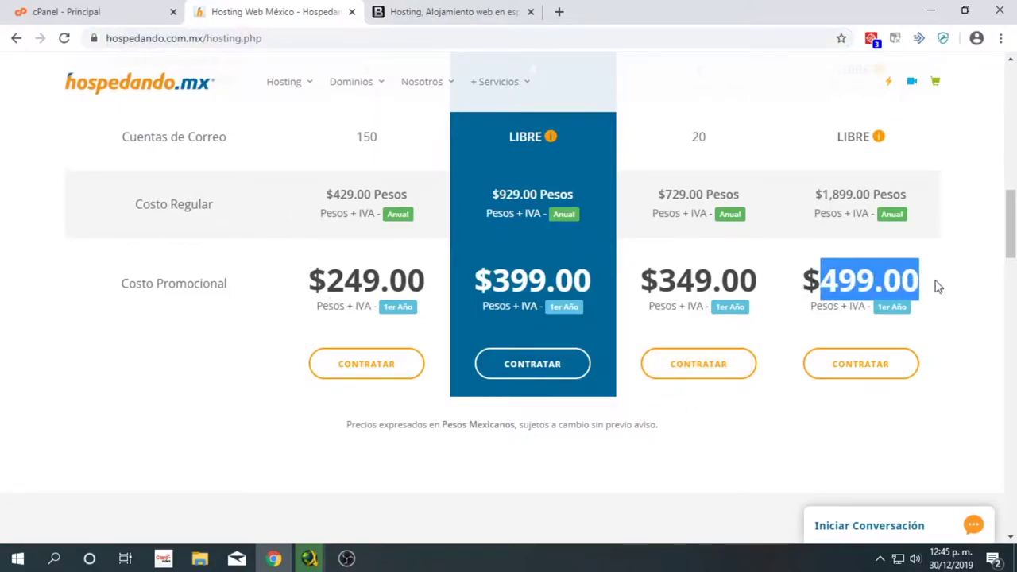
left_click(806, 194)
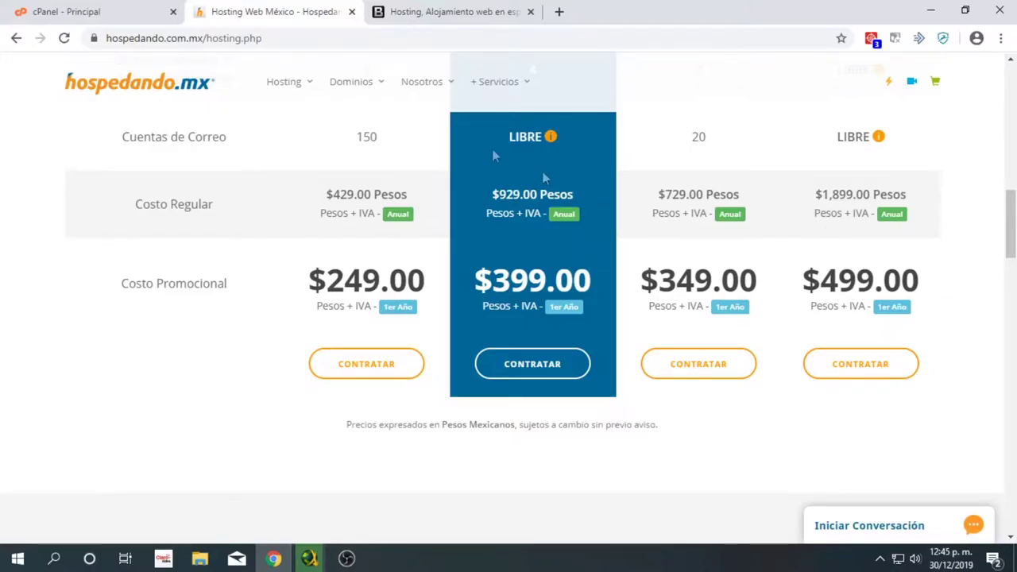
scroll(370, 200, "up", 10)
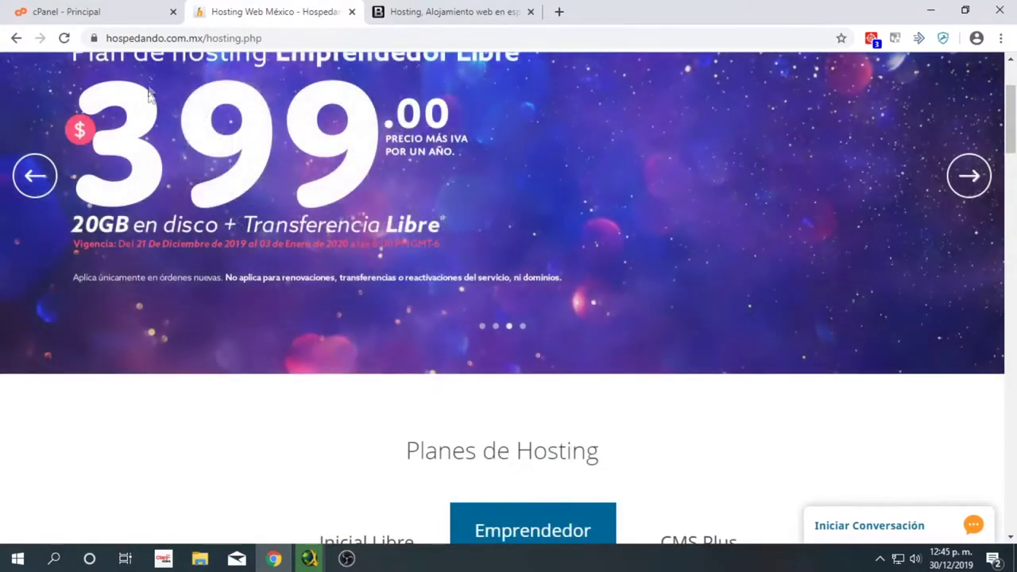
scroll(174, 111, "up", 2)
scroll(239, 170, "down", 2)
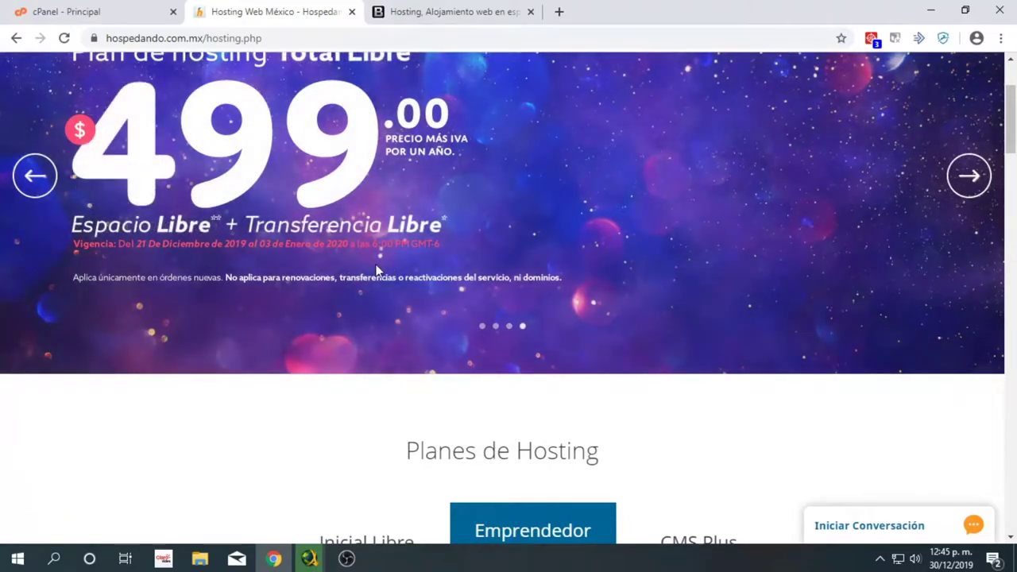
scroll(380, 267, "down", 8)
scroll(393, 266, "down", 4)
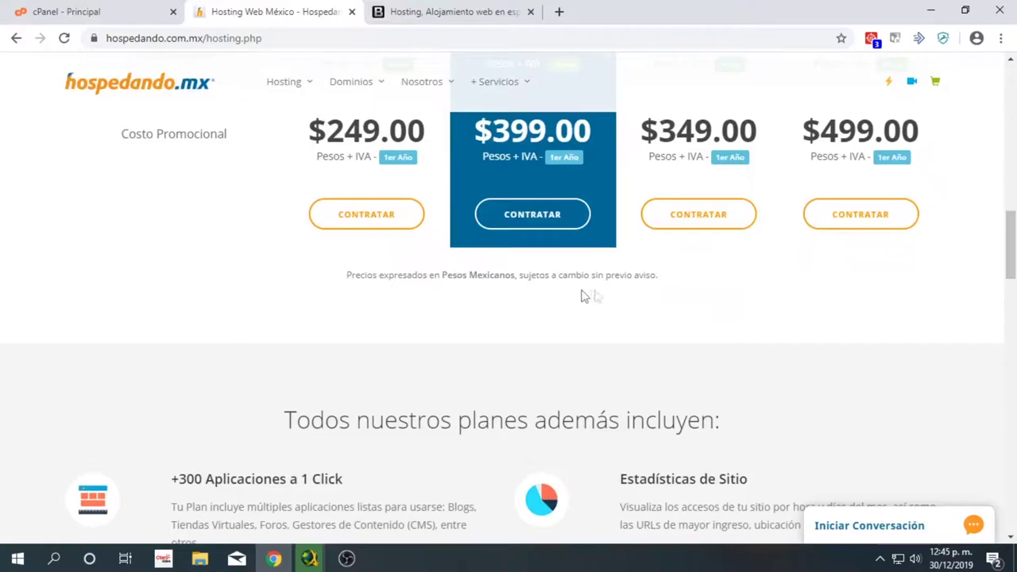
scroll(767, 309, "up", 3)
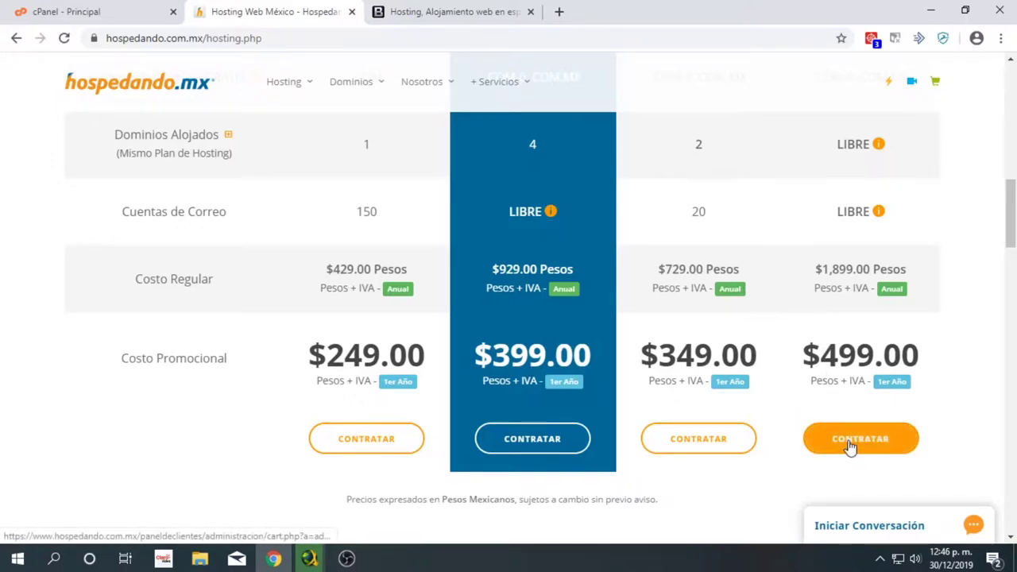
left_click_drag(821, 356, 945, 367)
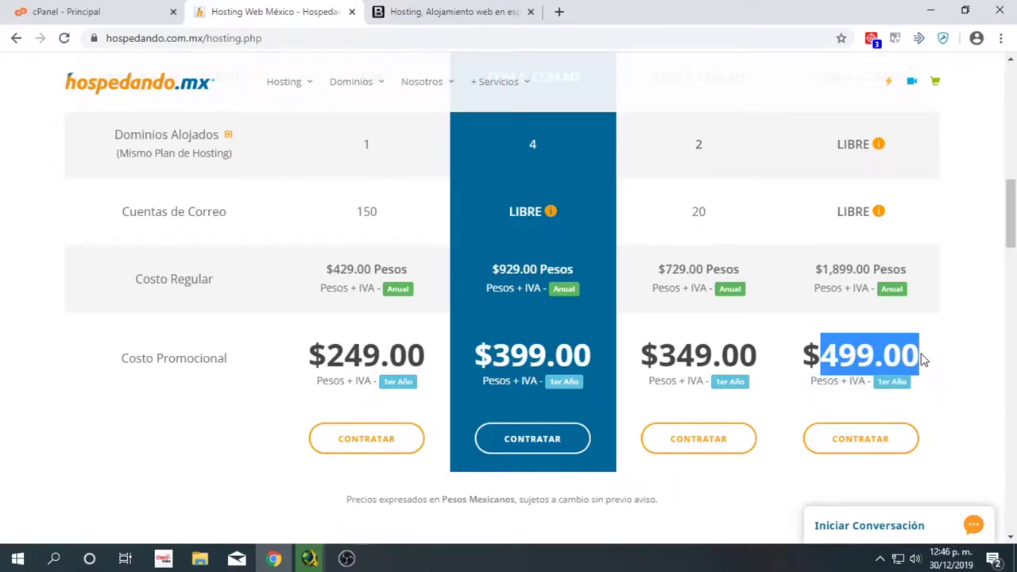
left_click(320, 39)
mouse_move(425, 83)
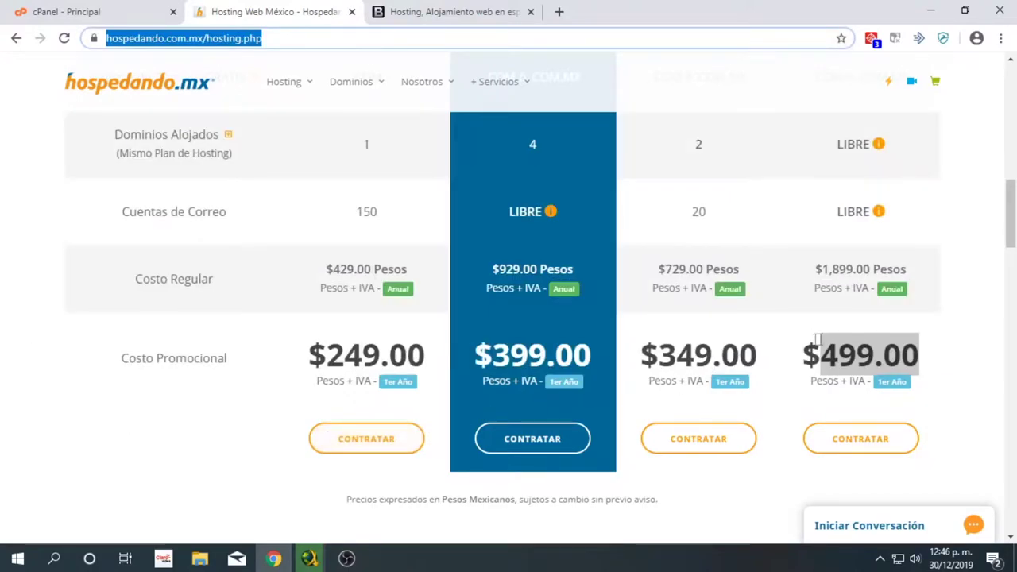
left_click(866, 339)
triple_click(865, 345)
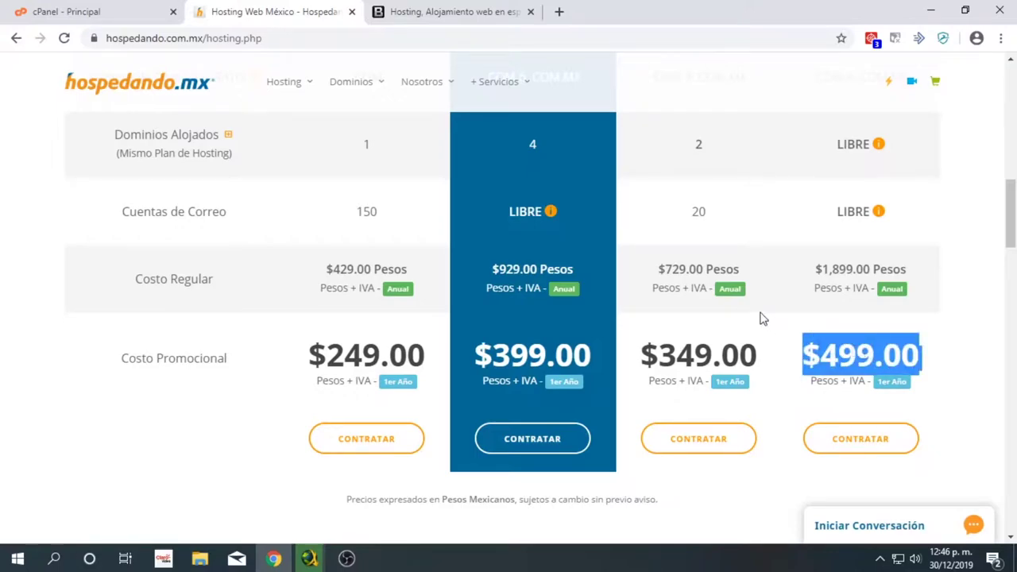
scroll(761, 319, "up", 4)
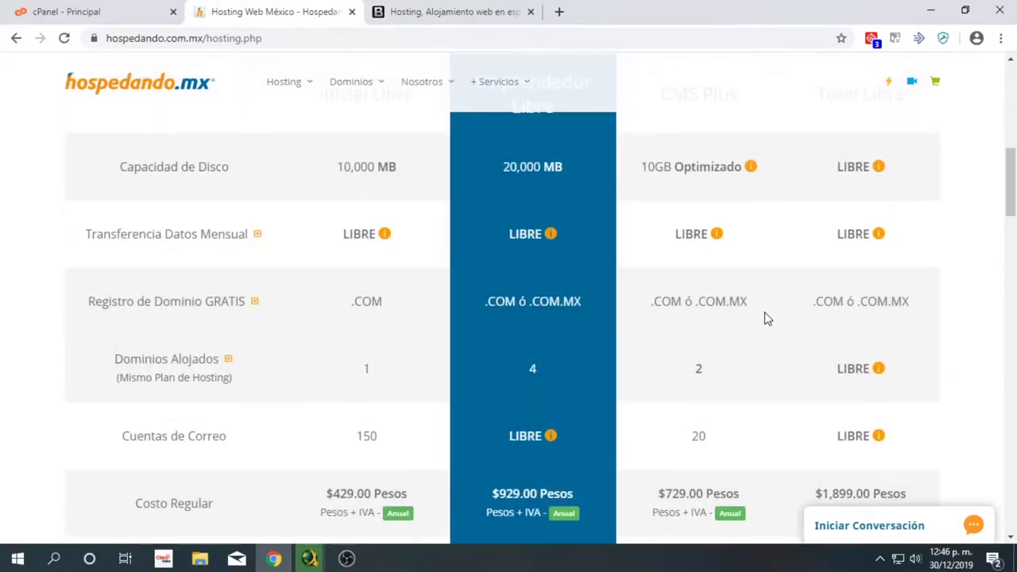
scroll(767, 319, "up", 4)
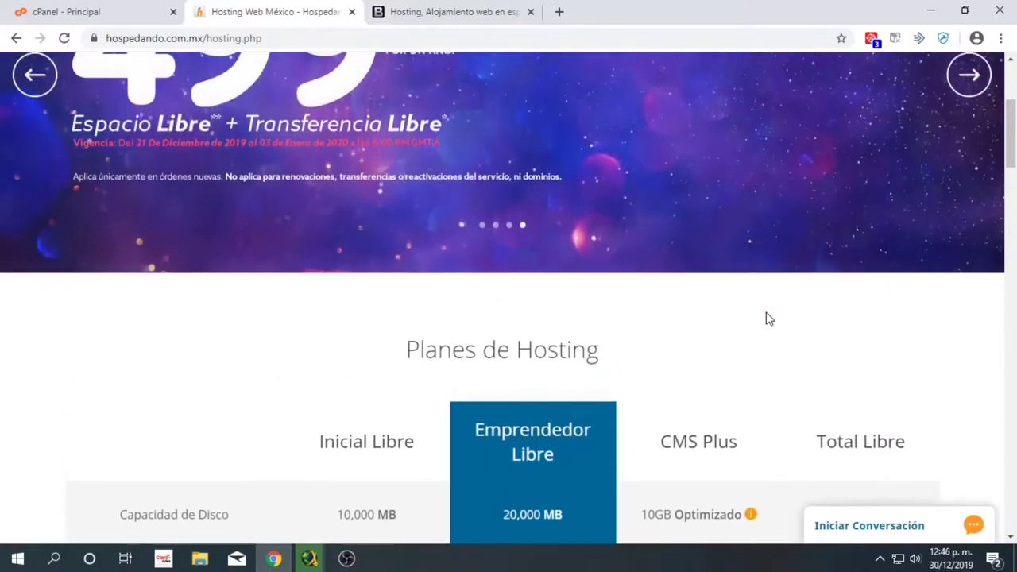
scroll(767, 318, "down", 6)
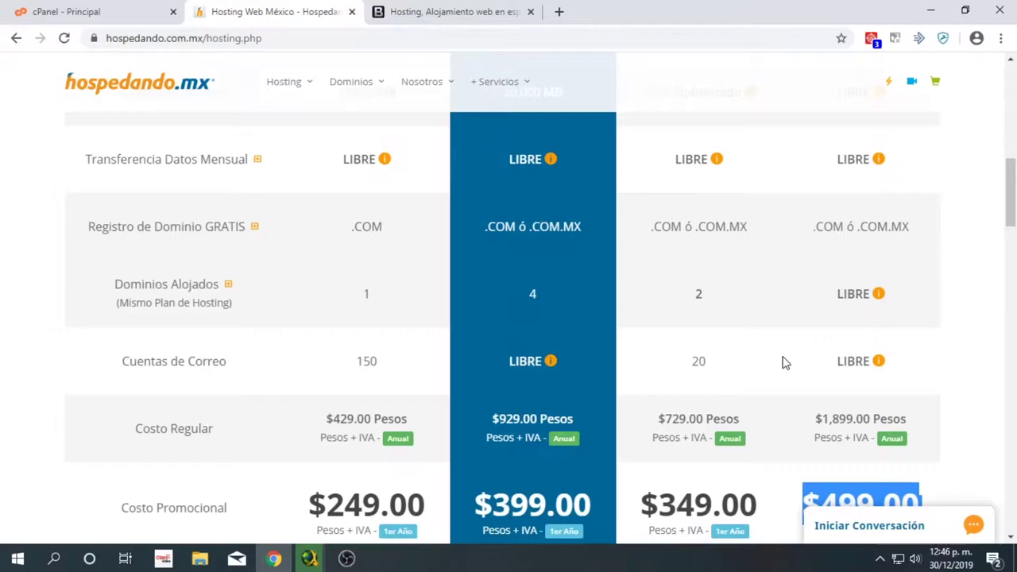
scroll(782, 362, "down", 3)
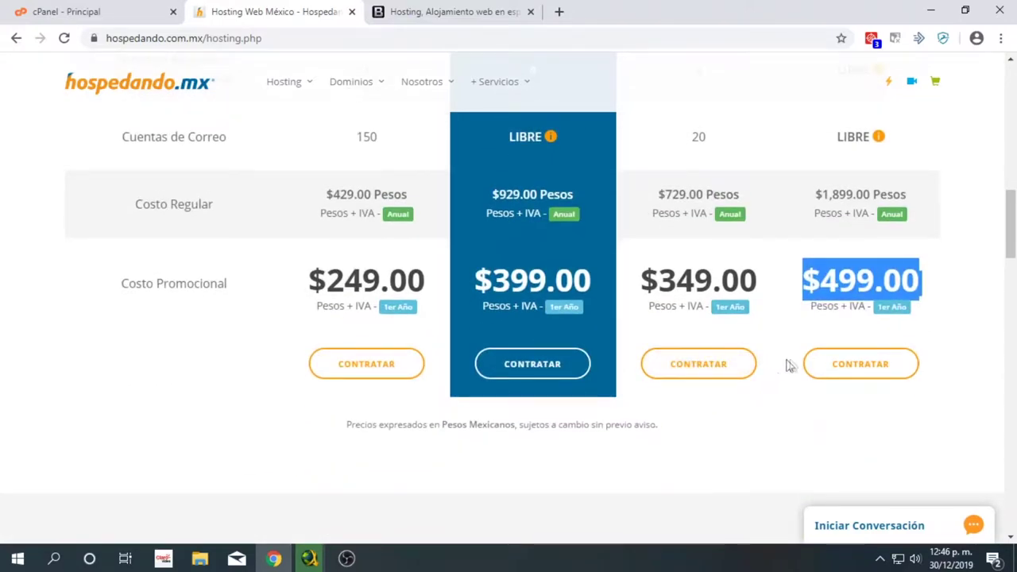
double_click(828, 284)
triple_click(829, 284)
left_click(829, 283)
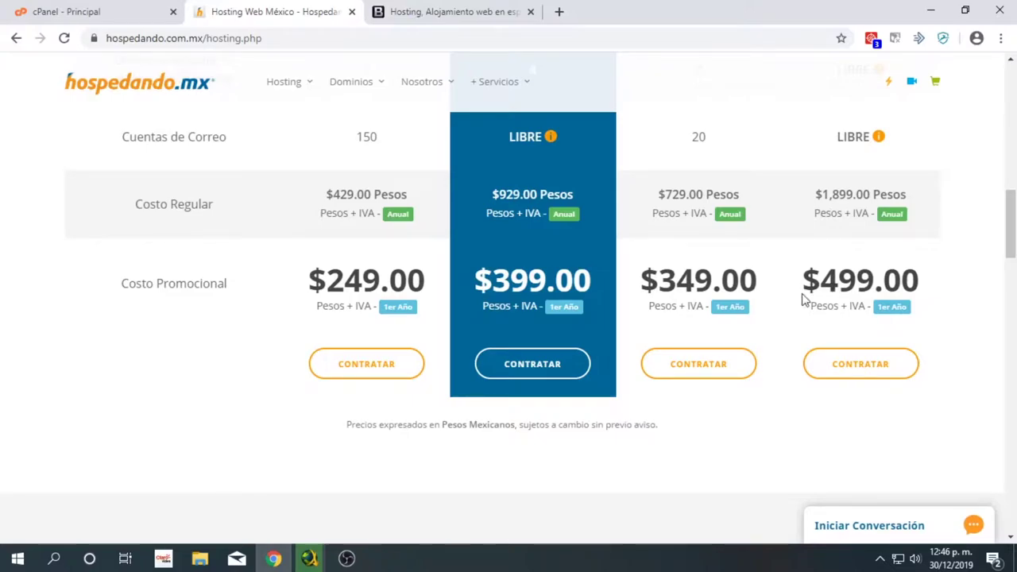
scroll(802, 293, "up", 4)
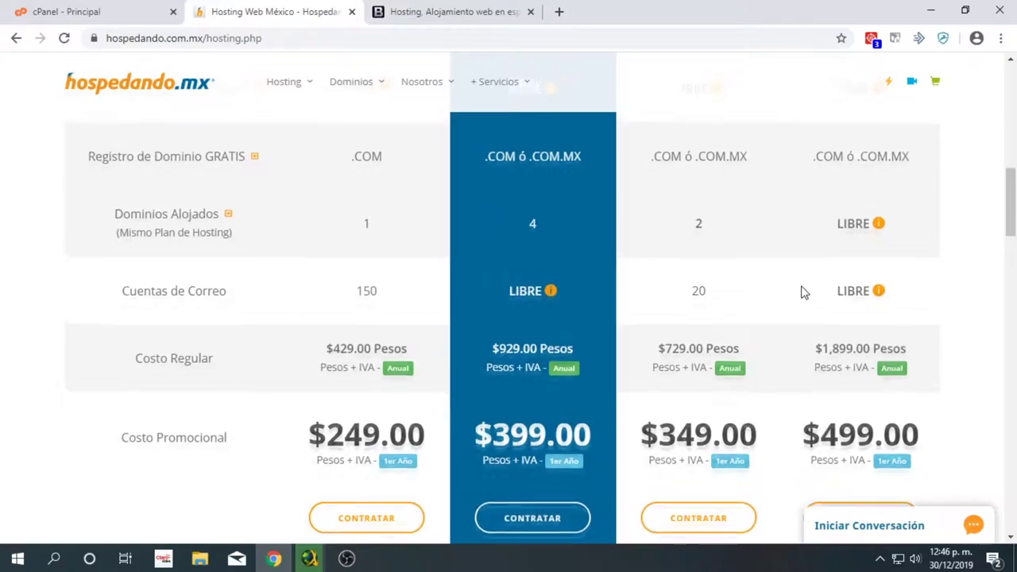
scroll(574, 220, "up", 5)
scroll(584, 223, "down", 6)
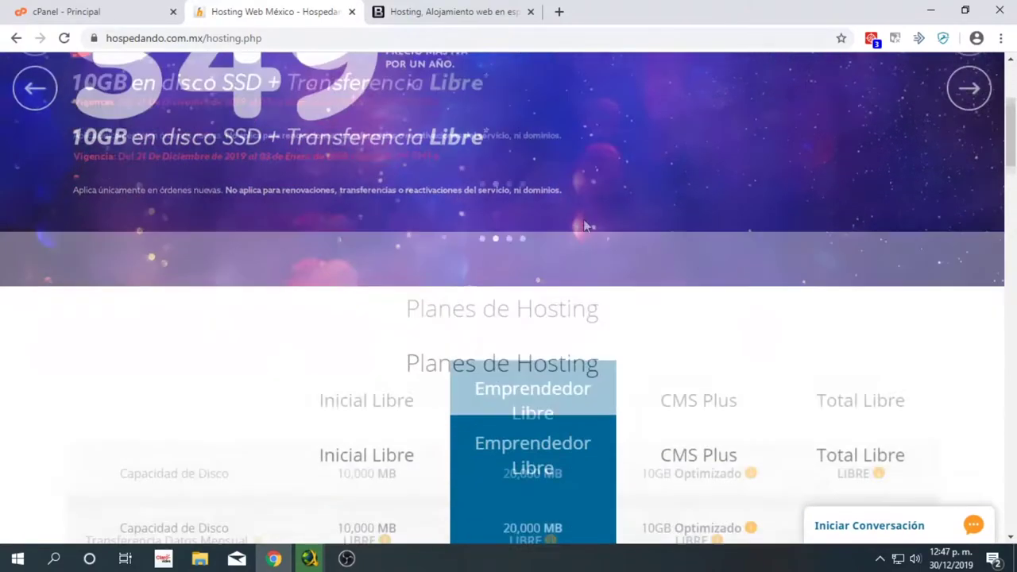
scroll(723, 249, "up", 1)
scroll(723, 249, "up", 2)
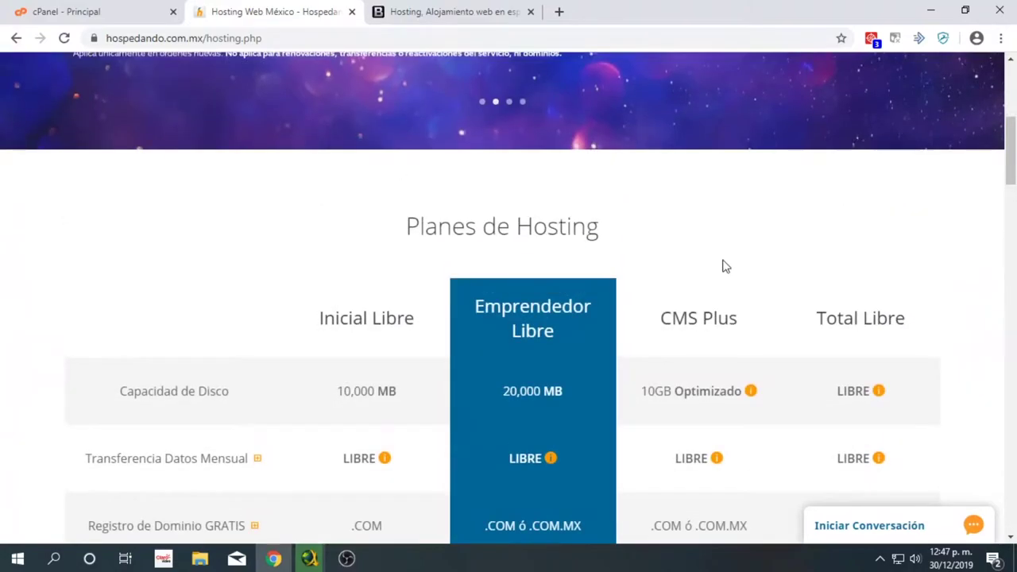
scroll(814, 265, "down", 1)
scroll(268, 140, "up", 6)
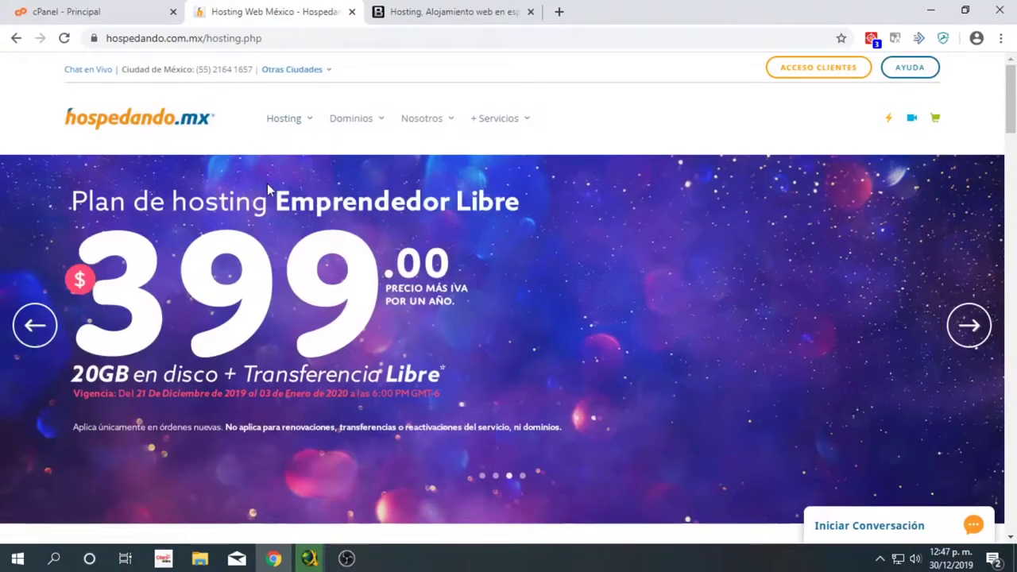
scroll(479, 270, "down", 7)
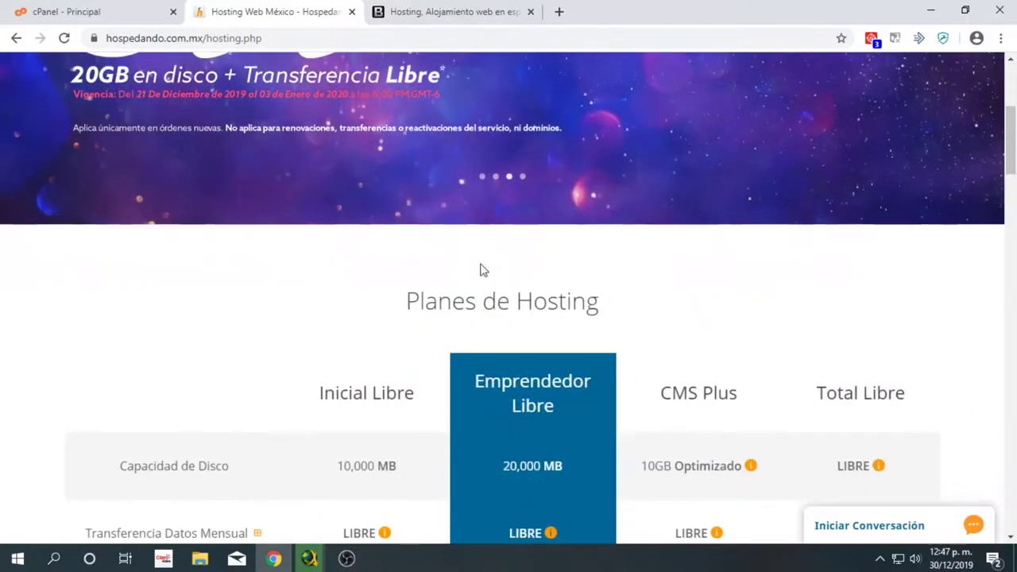
left_click_drag(897, 170, 812, 179)
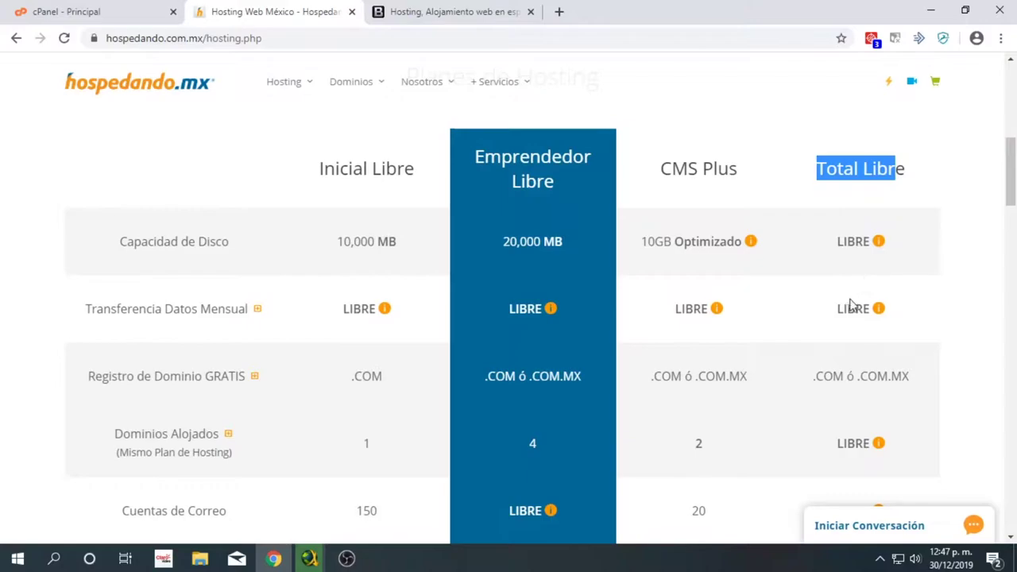
scroll(829, 315, "down", 2)
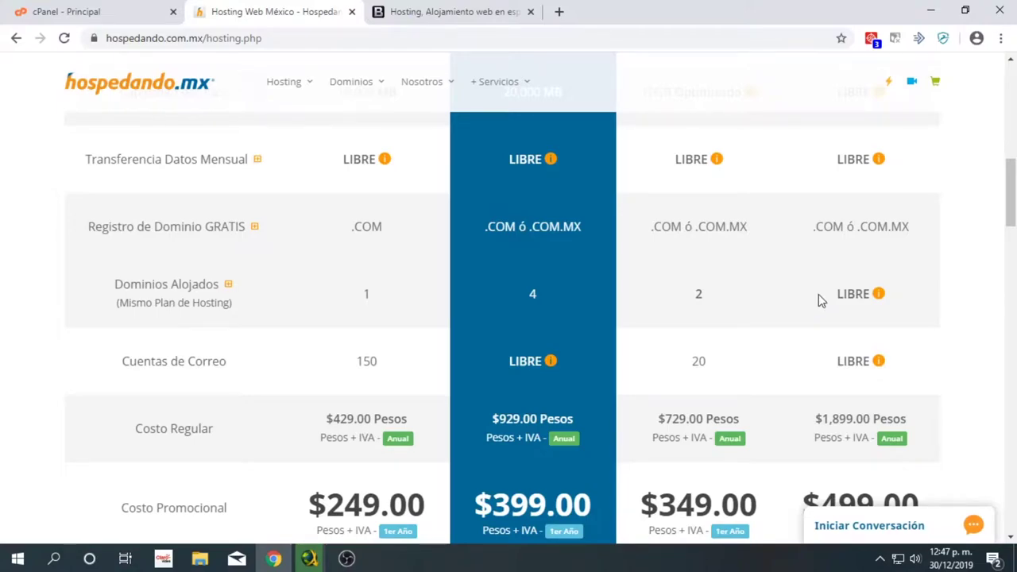
- Scroll through the Hospedando pricing table and select the Total Libre plan name
scroll(819, 293, "down", 2)
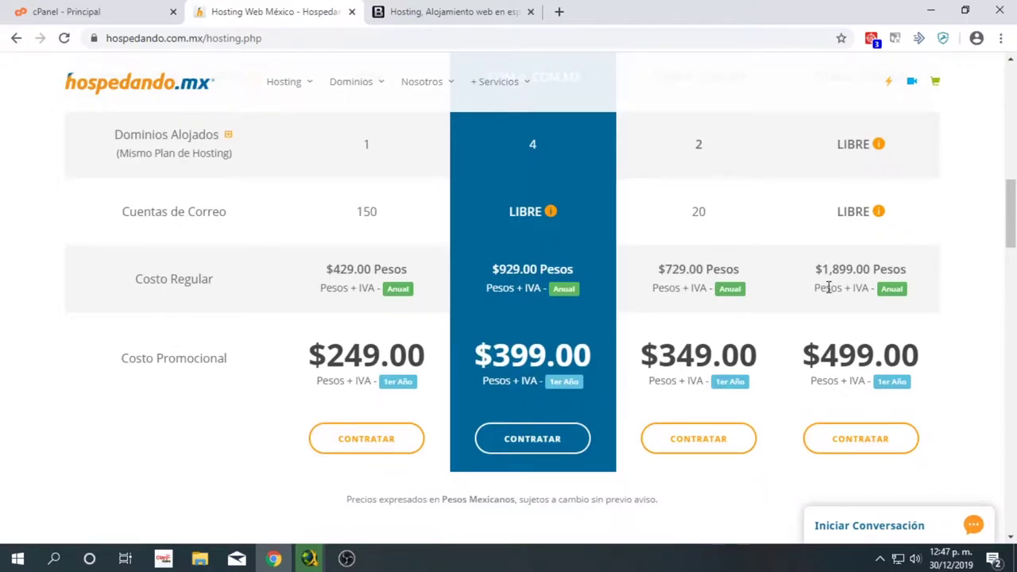
scroll(828, 288, "down", 3)
scroll(827, 295, "up", 2)
scroll(830, 294, "up", 1)
scroll(833, 293, "up", 6)
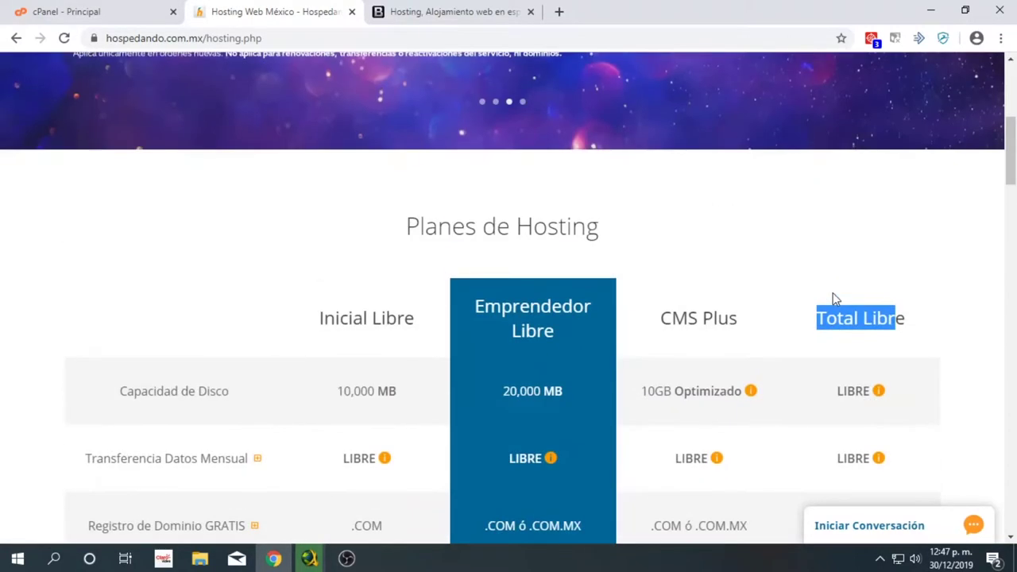
triple_click(838, 311)
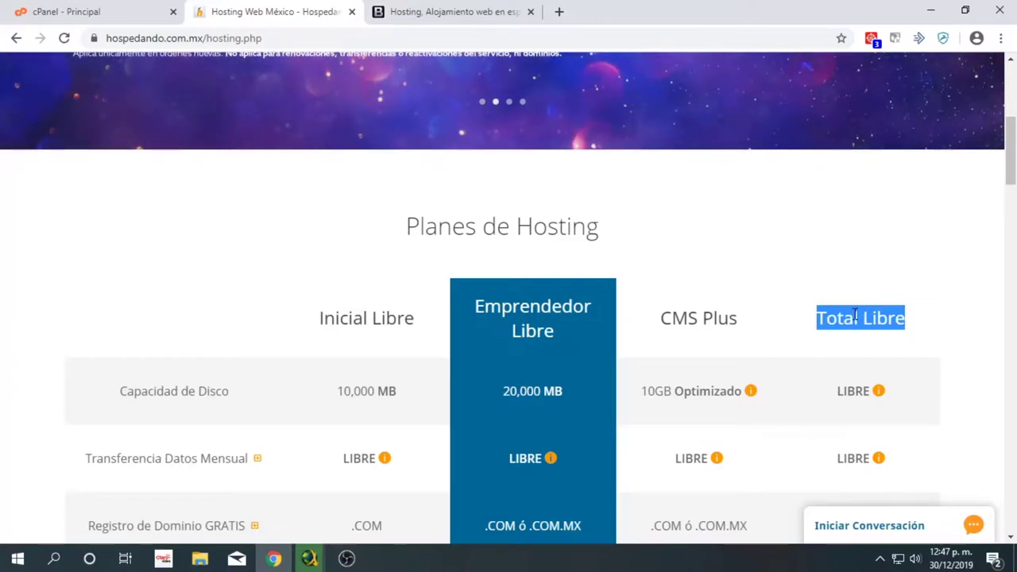
- Highlight the 499.00 promo and $1,899.00 regular prices, then go to banahosting.com
scroll(855, 312, "down", 3)
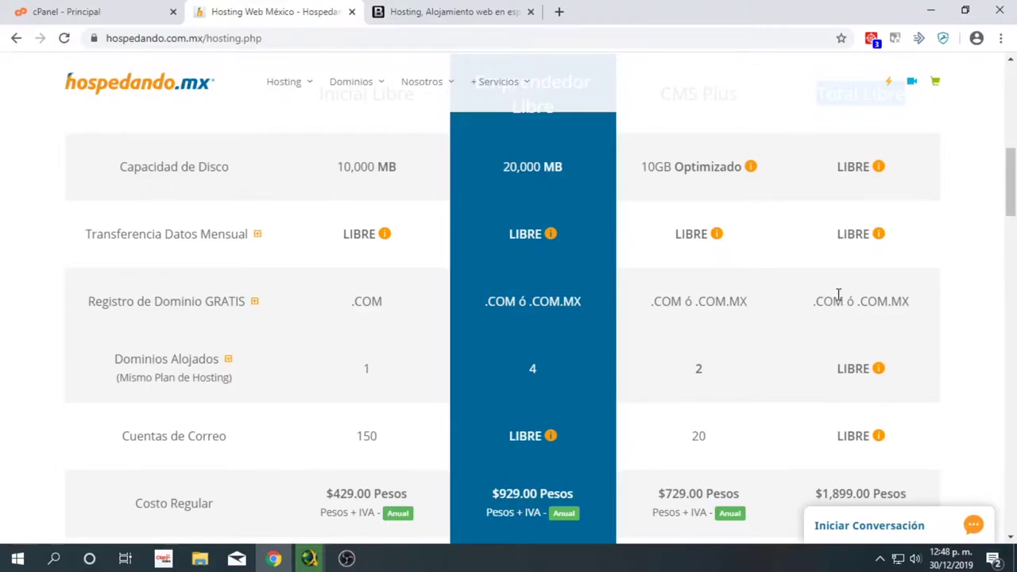
scroll(837, 299, "down", 3)
scroll(838, 299, "up", 2)
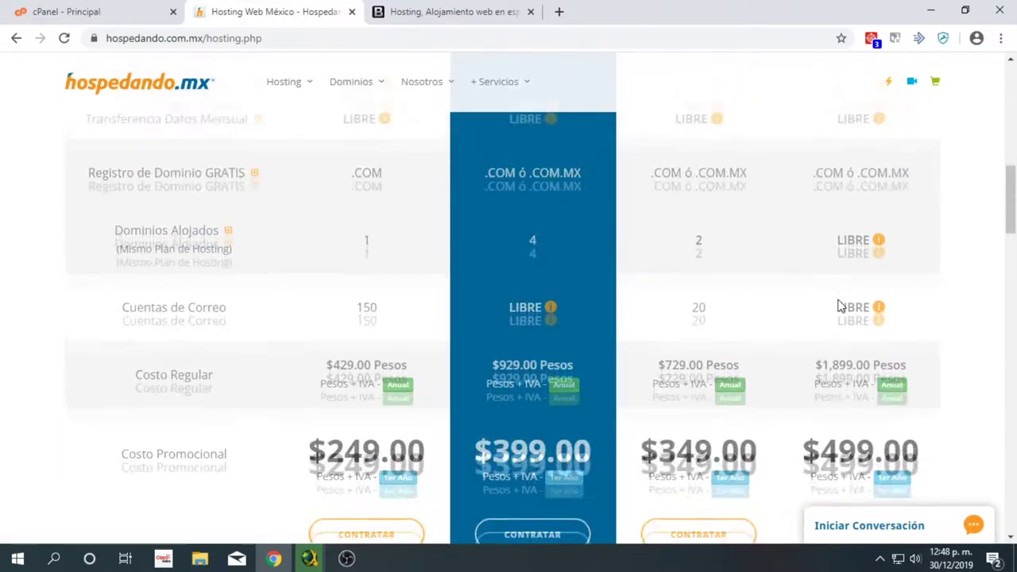
scroll(840, 297, "down", 2)
left_click_drag(821, 281, 911, 281)
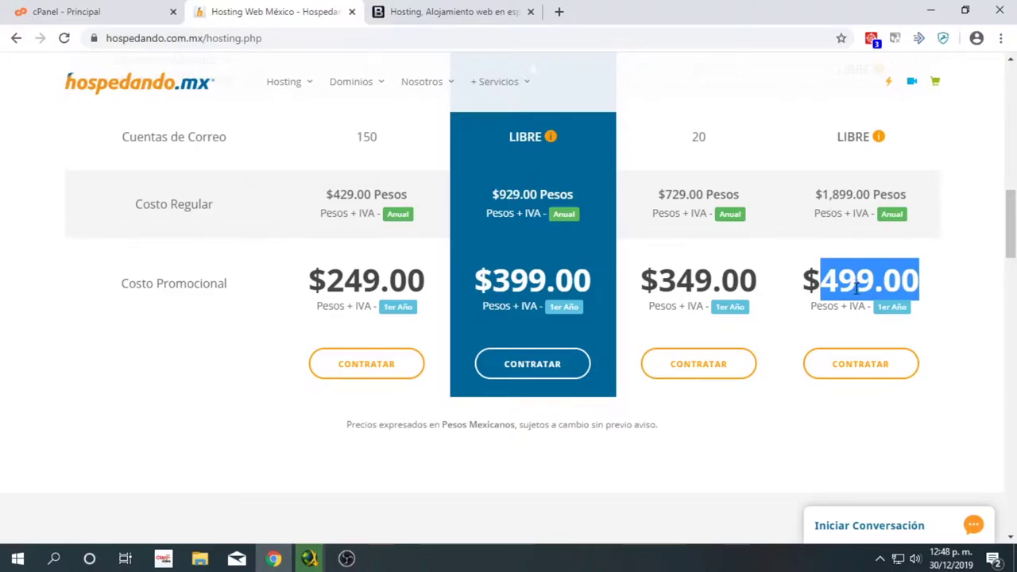
left_click_drag(816, 193, 919, 198)
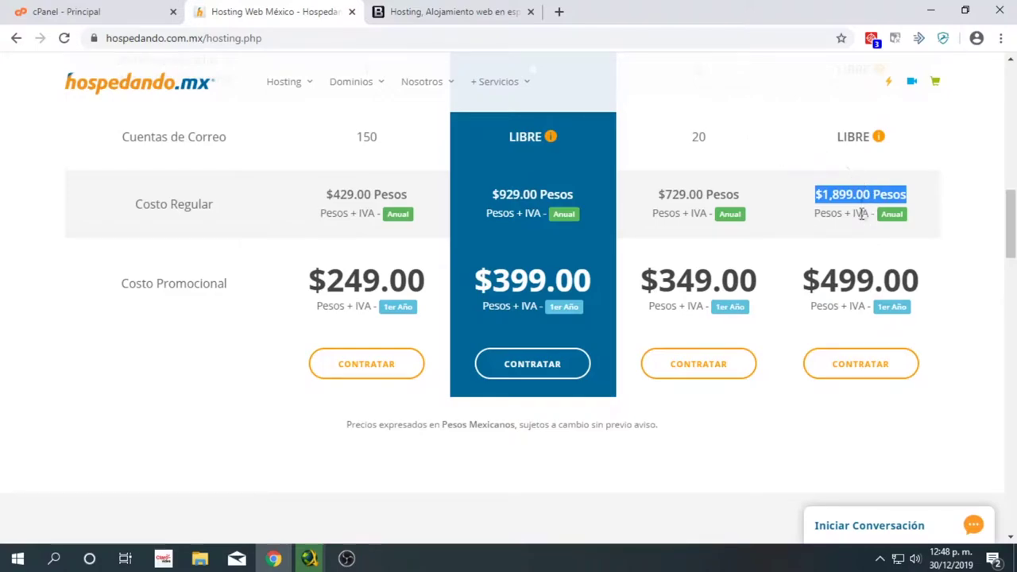
left_click_drag(822, 274, 931, 280)
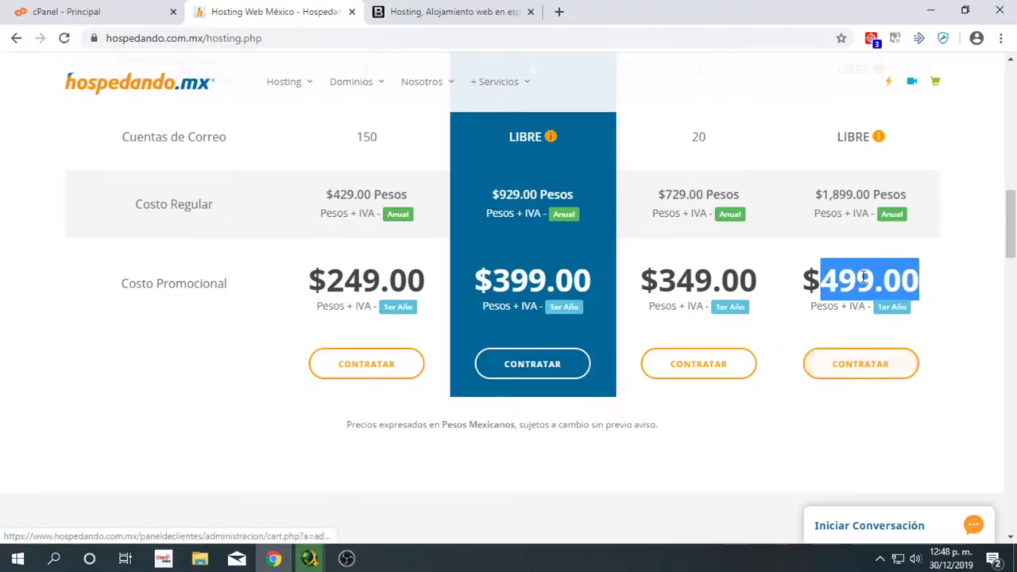
scroll(725, 233, "up", 7)
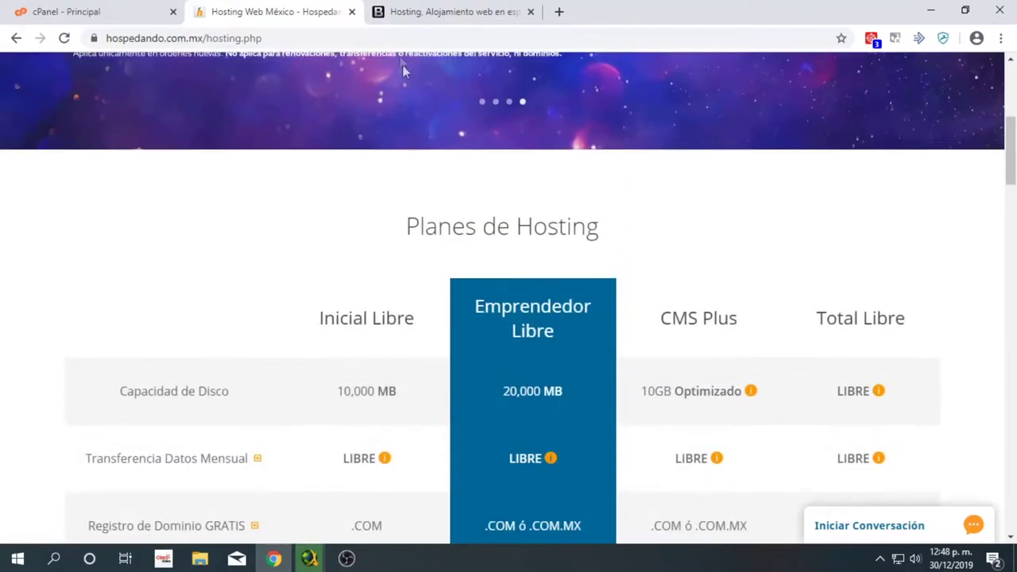
left_click(436, 11)
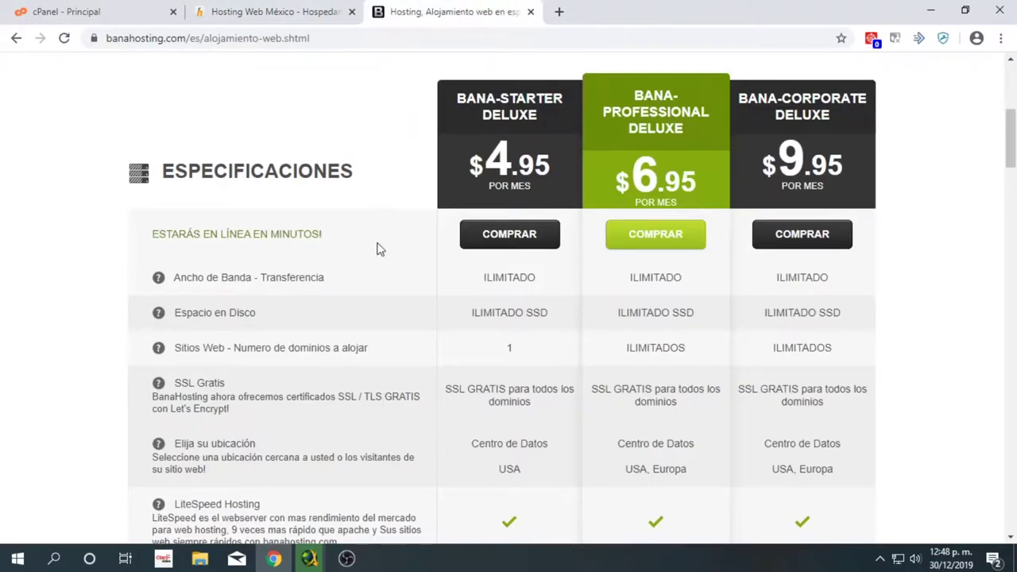
- Back on Hospedando, highlight Total in Total Libre and scroll to the hardware rows
left_click(274, 12)
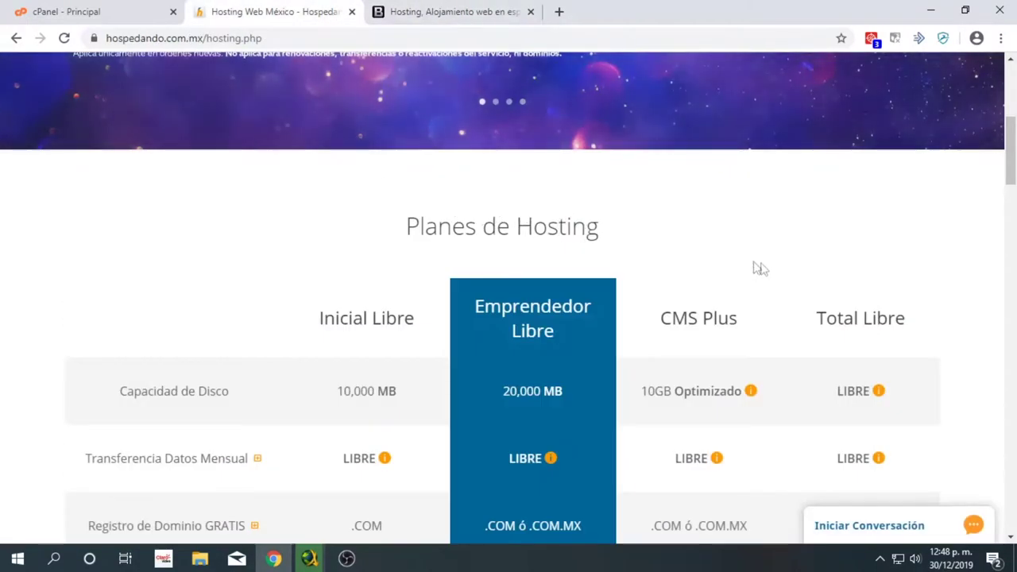
double_click(816, 316)
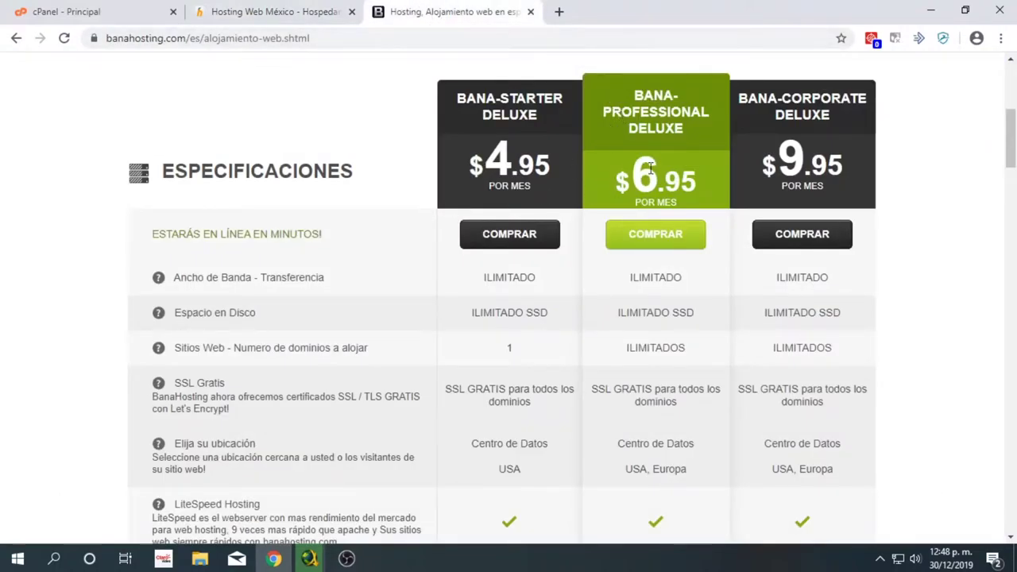
scroll(609, 180, "down", 2)
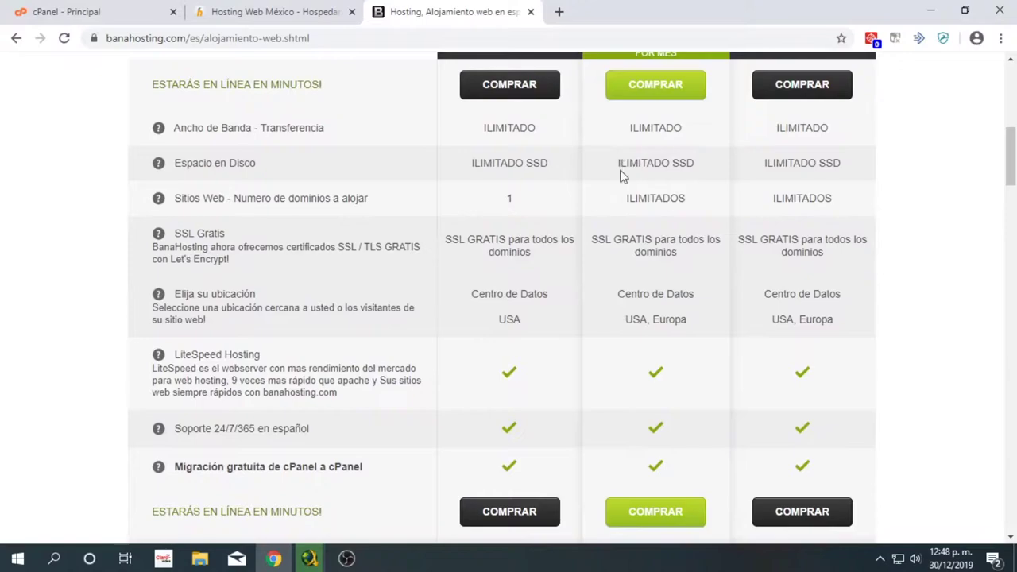
scroll(626, 180, "down", 3)
scroll(628, 184, "down", 2)
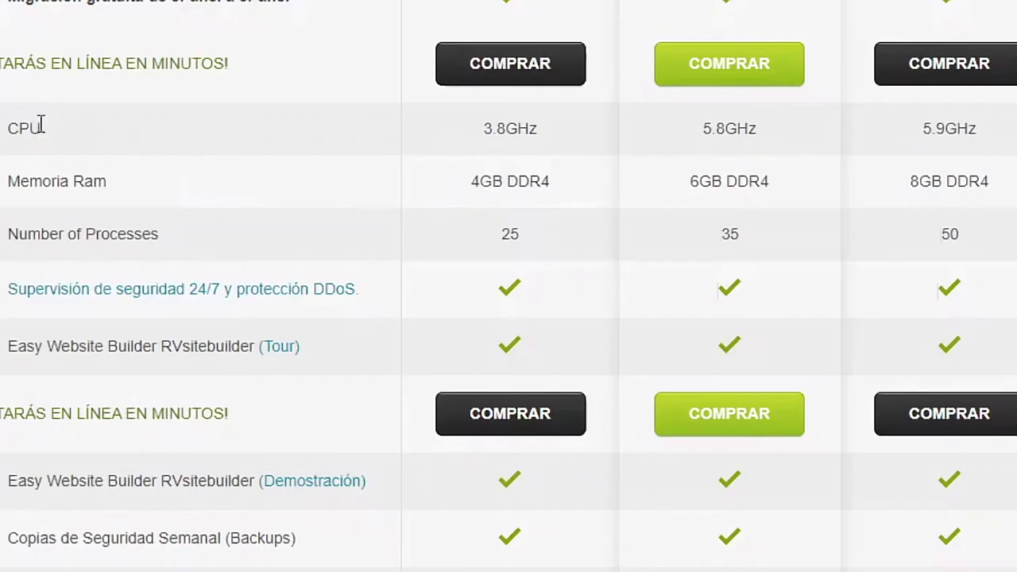
- Highlight the CPU and Memoria Ram rows, then the 6GB DDR4 and 35 processes values
left_click_drag(191, 181, 291, 213)
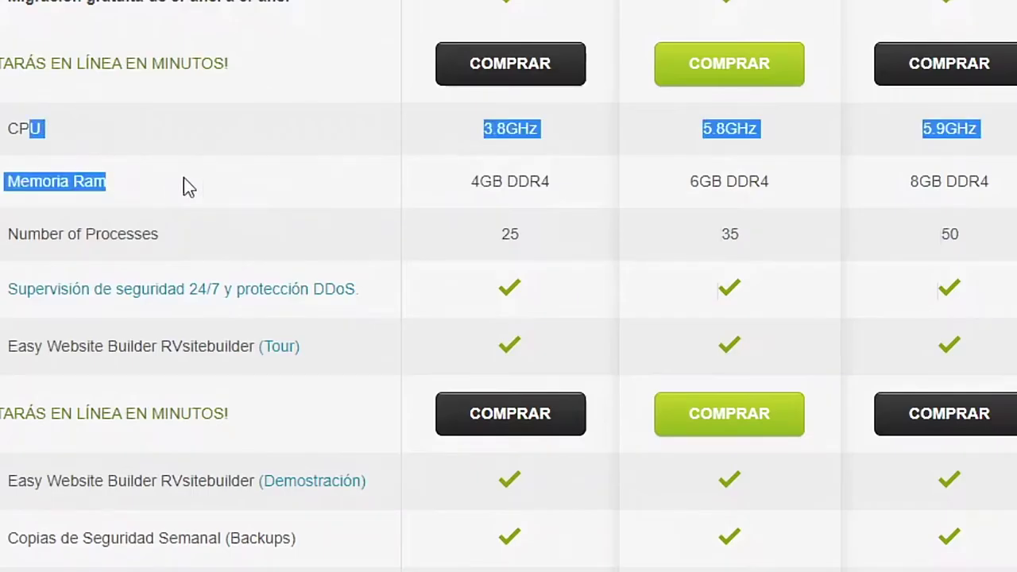
left_click_drag(202, 177, 106, 197)
left_click(102, 189)
double_click(102, 190)
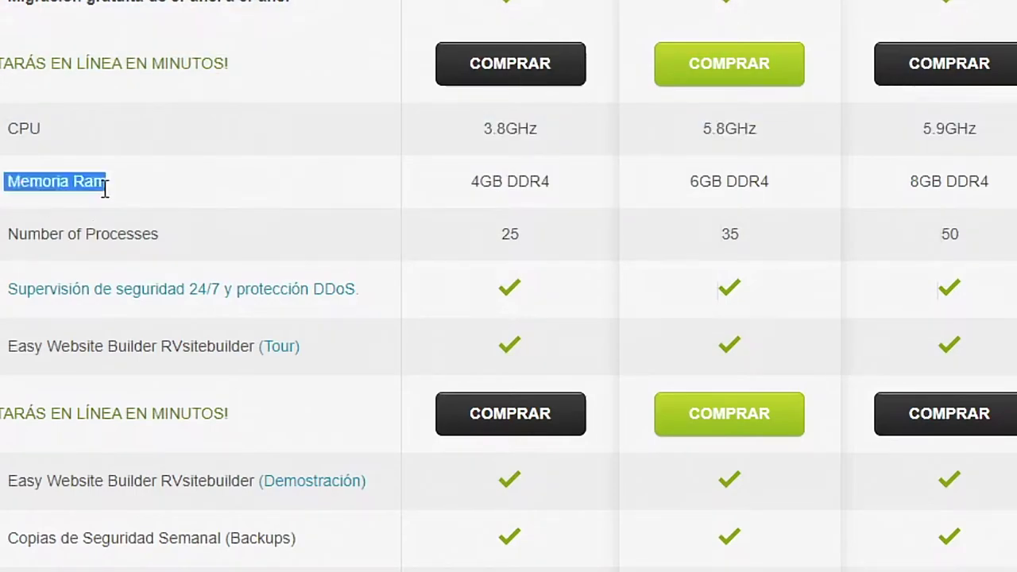
double_click(32, 129)
left_click_drag(106, 182, 696, 132)
left_click(722, 186)
triple_click(691, 187)
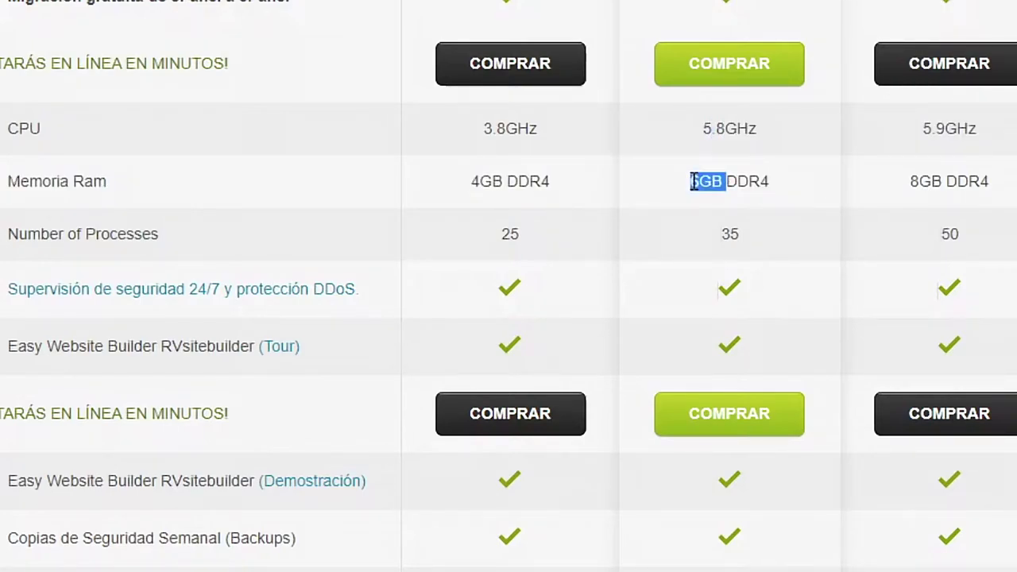
left_click_drag(676, 241, 810, 232)
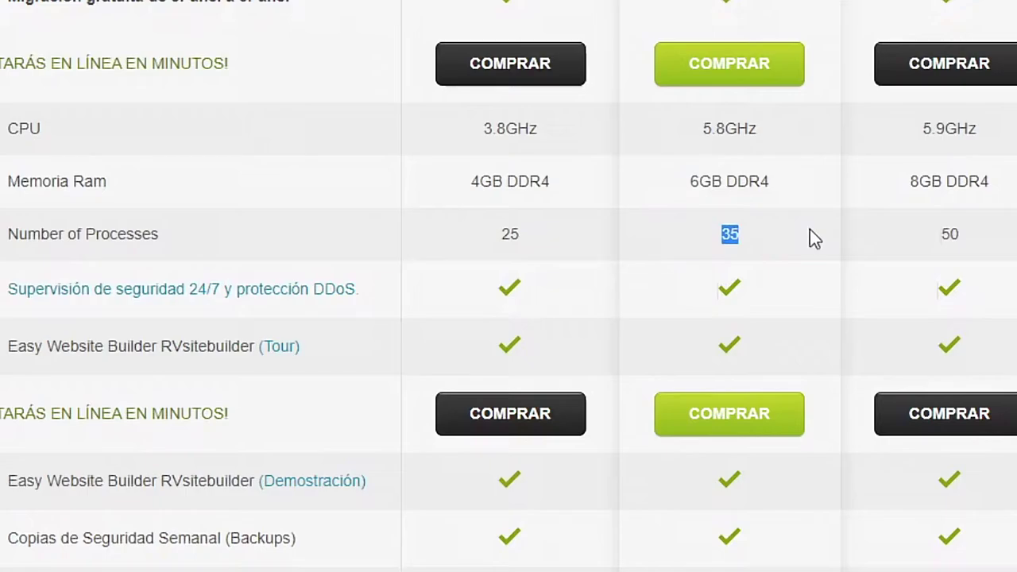
- Recheck the 6GB DDR4 memory and 35 process limit by highlighting them again
scroll(680, 244, "down", 15)
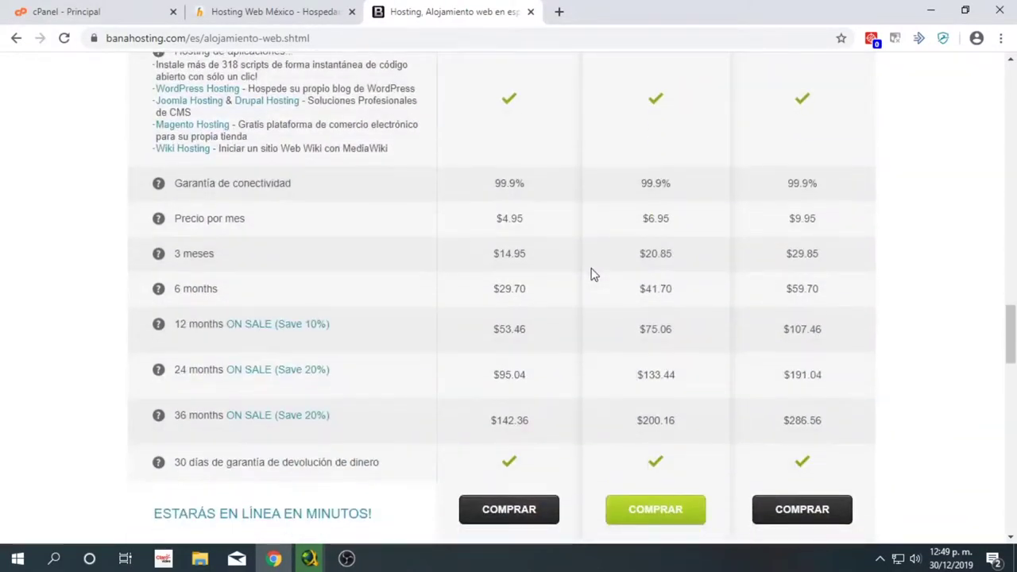
scroll(590, 274, "up", 15)
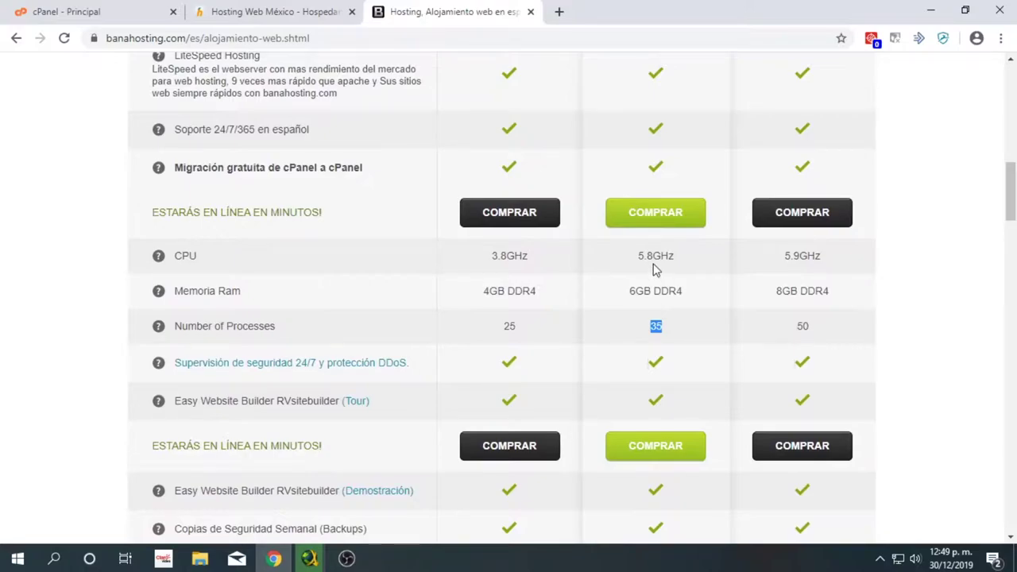
left_click(646, 288)
triple_click(645, 292)
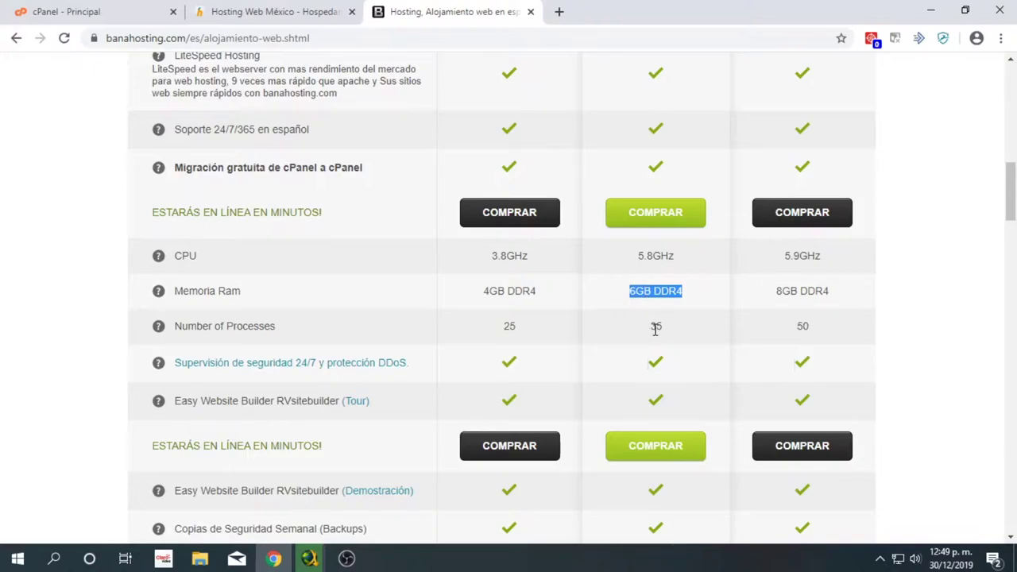
double_click(655, 327)
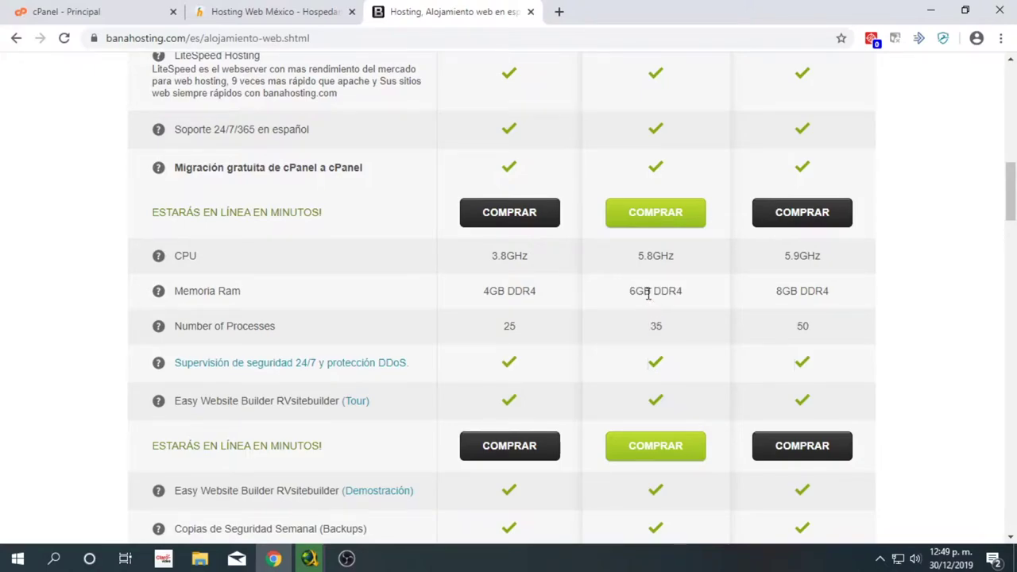
triple_click(647, 291)
- On Hospedando, highlight the Total Libre plan heading again for comparison
left_click(316, 9)
scroll(783, 331, "down", 3)
scroll(883, 182, "up", 2)
double_click(852, 238)
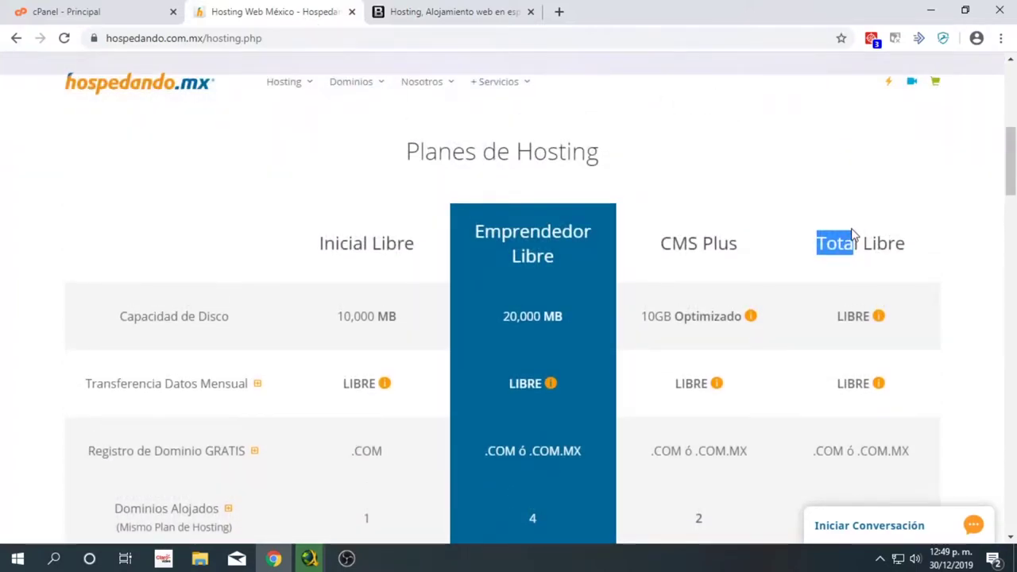
triple_click(848, 256)
scroll(830, 284, "down", 5)
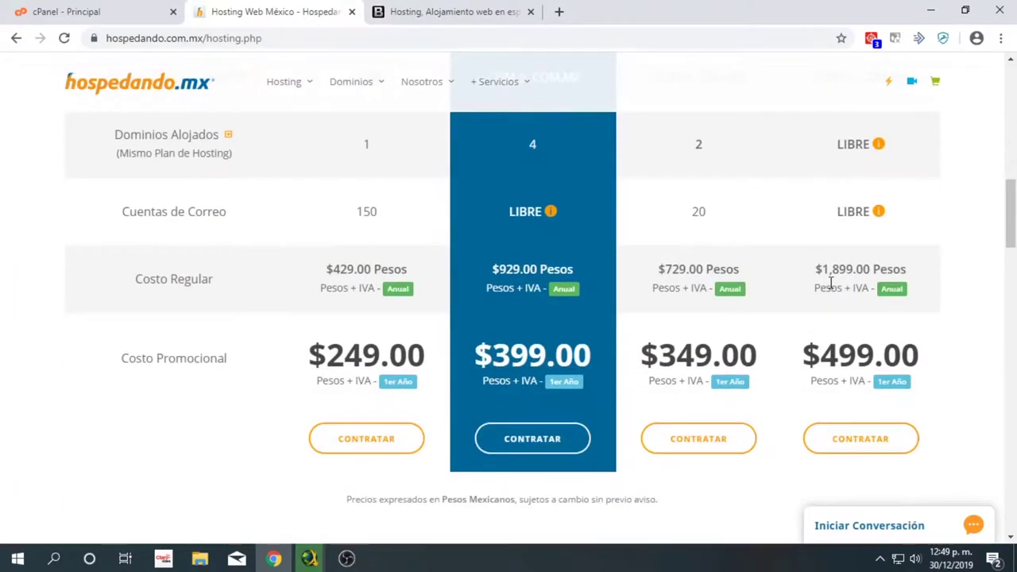
scroll(835, 280, "down", 2)
scroll(835, 288, "up", 5)
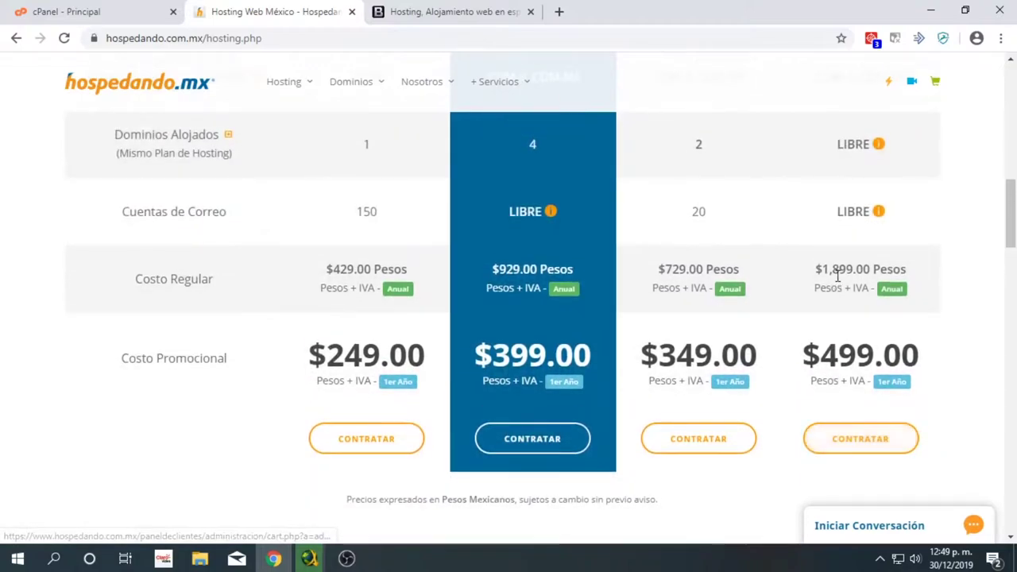
scroll(840, 275, "up", 3)
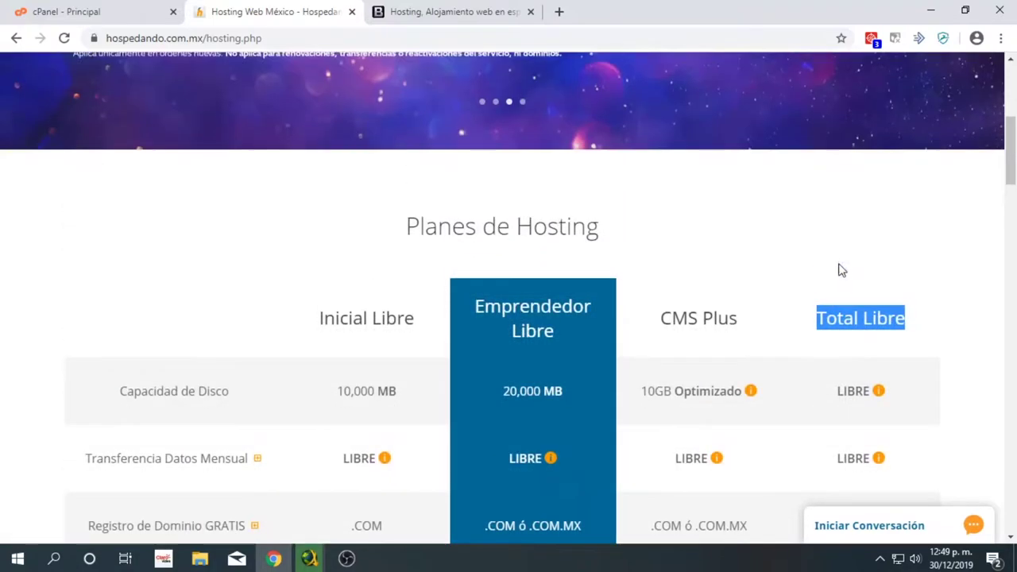
double_click(848, 318)
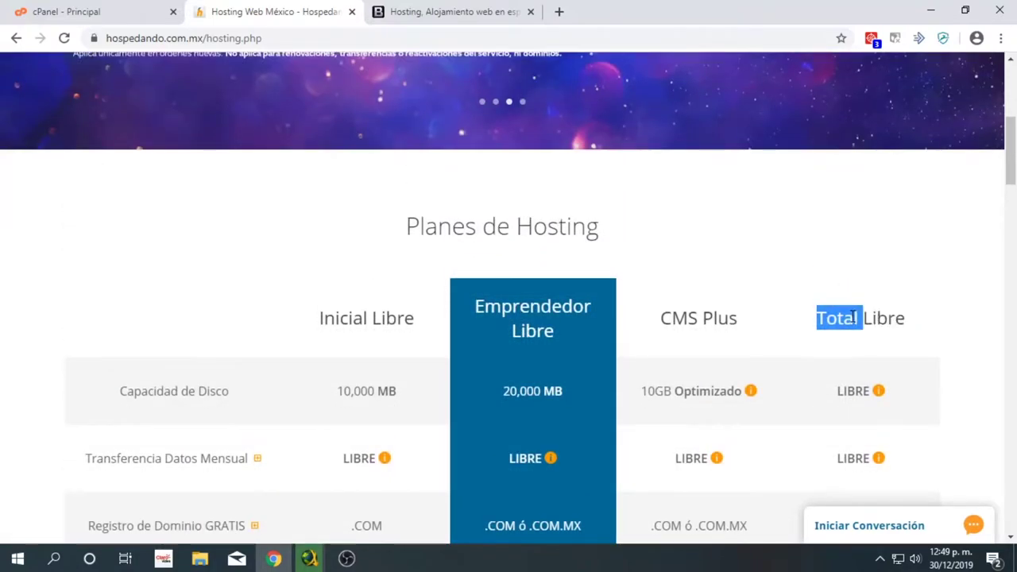
- On BanaHosting, highlight the 5.8GHz CPU speed, ending on the BanaHosting plans page
left_click(480, 9)
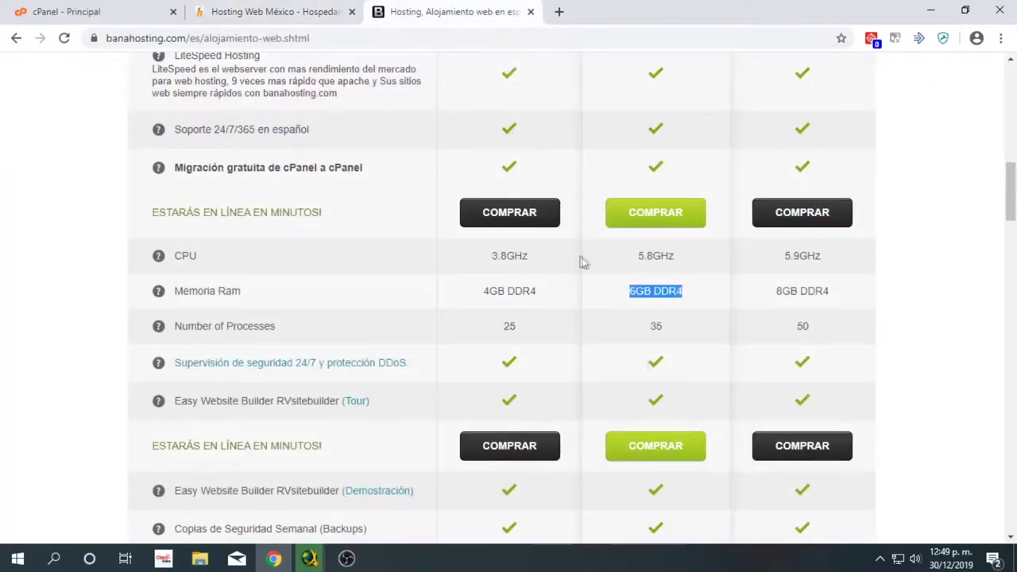
left_click(622, 261)
left_click_drag(641, 251, 671, 291)
left_click(671, 291)
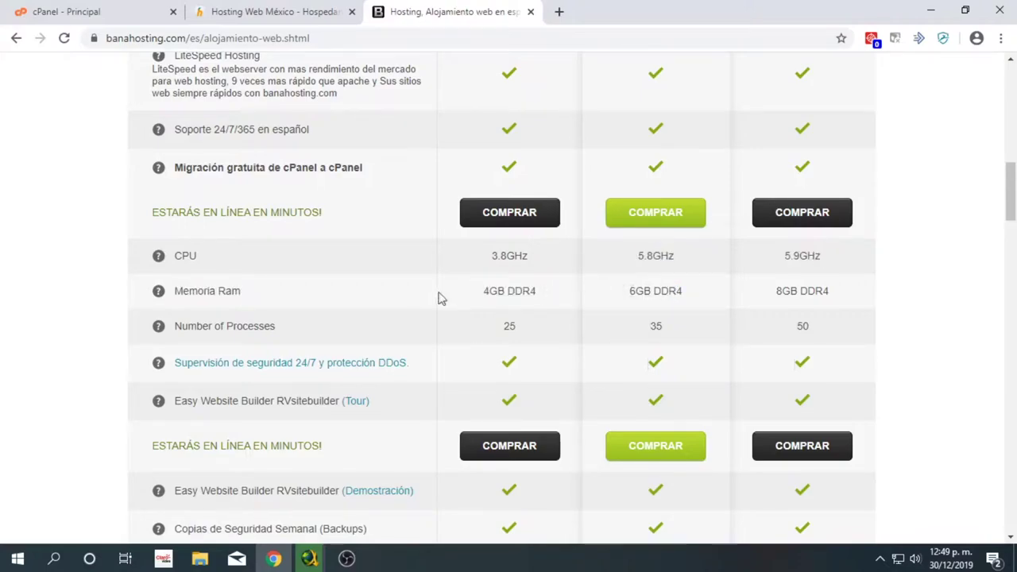
left_click(270, 10)
left_click(389, 10)
scroll(641, 255, "up", 6)
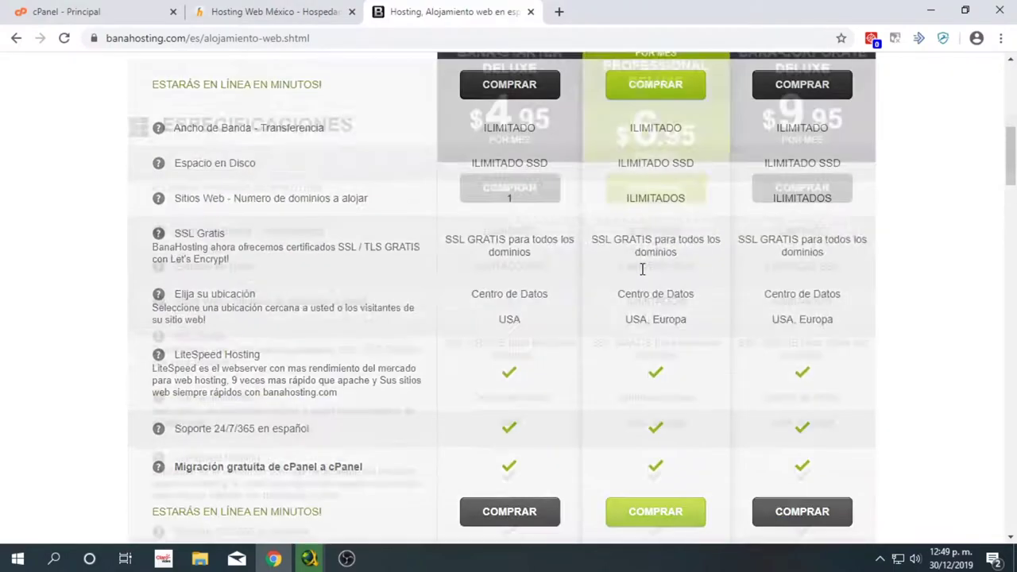
scroll(635, 203, "down", 12)
scroll(636, 203, "down", 15)
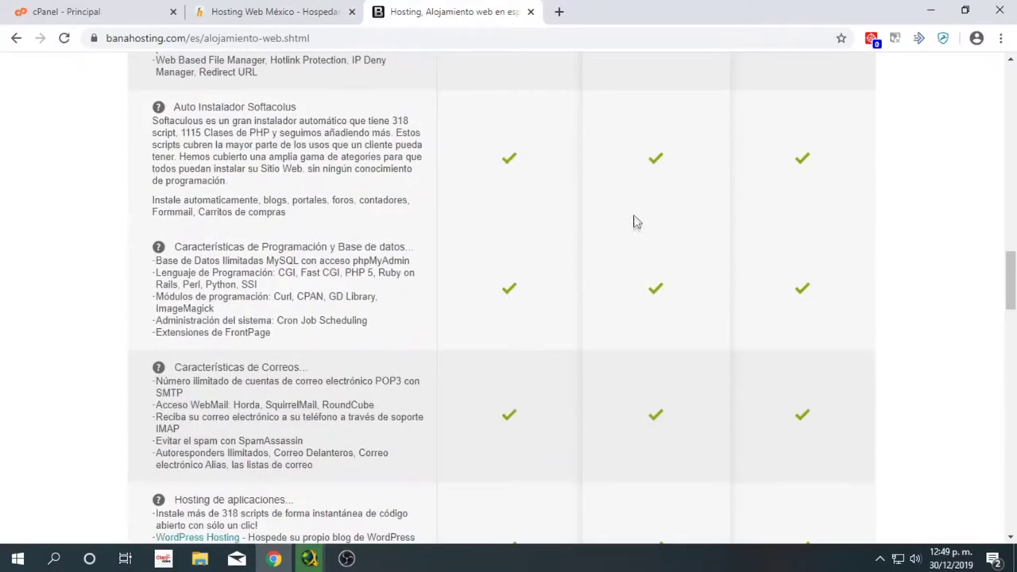
scroll(651, 268, "up", 3)
scroll(648, 268, "up", 8)
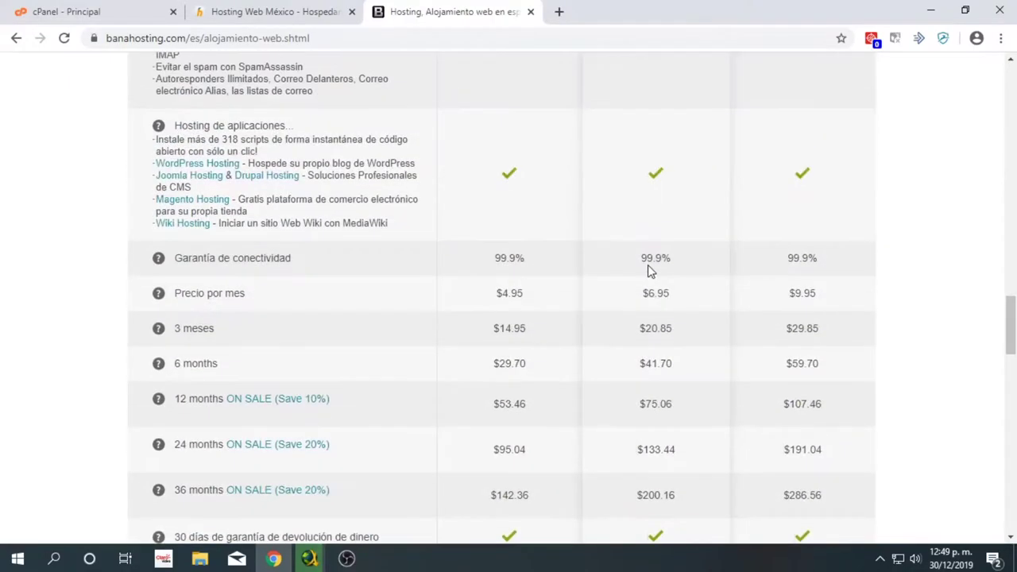
scroll(647, 270, "up", 10)
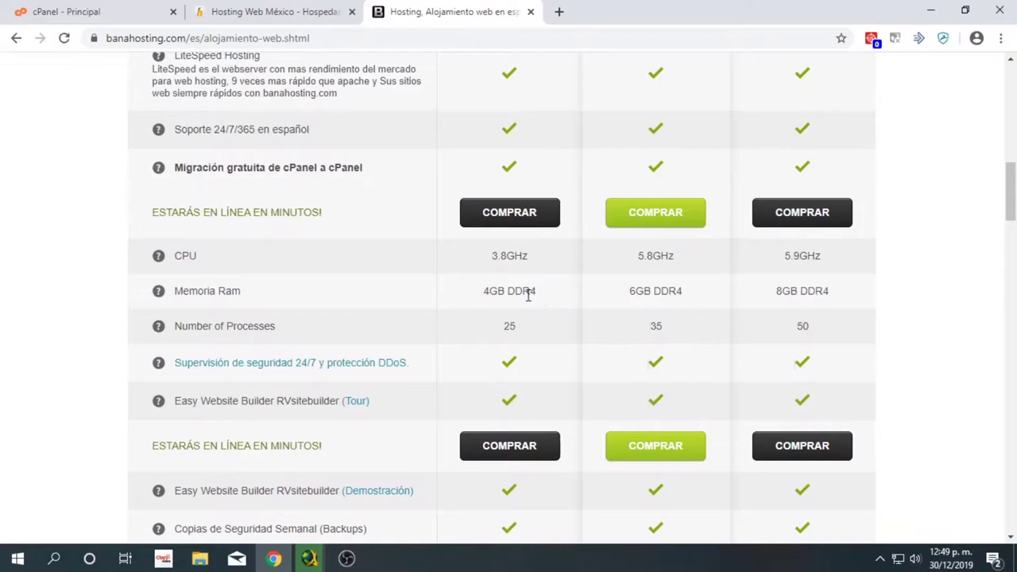
left_click_drag(494, 293, 481, 298)
mouse_move(472, 294)
left_mouse_down()
mouse_move(530, 292)
mouse_move(488, 291)
left_mouse_up()
scroll(567, 295, "up", 1)
scroll(567, 295, "up", 5)
scroll(527, 228, "down", 14)
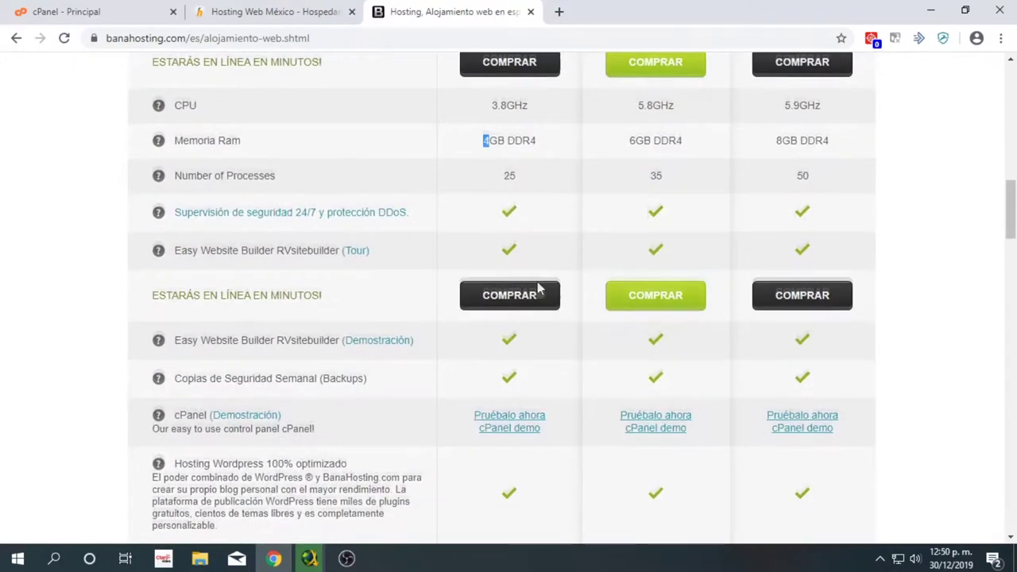
scroll(539, 290, "down", 9)
scroll(701, 286, "up", 20)
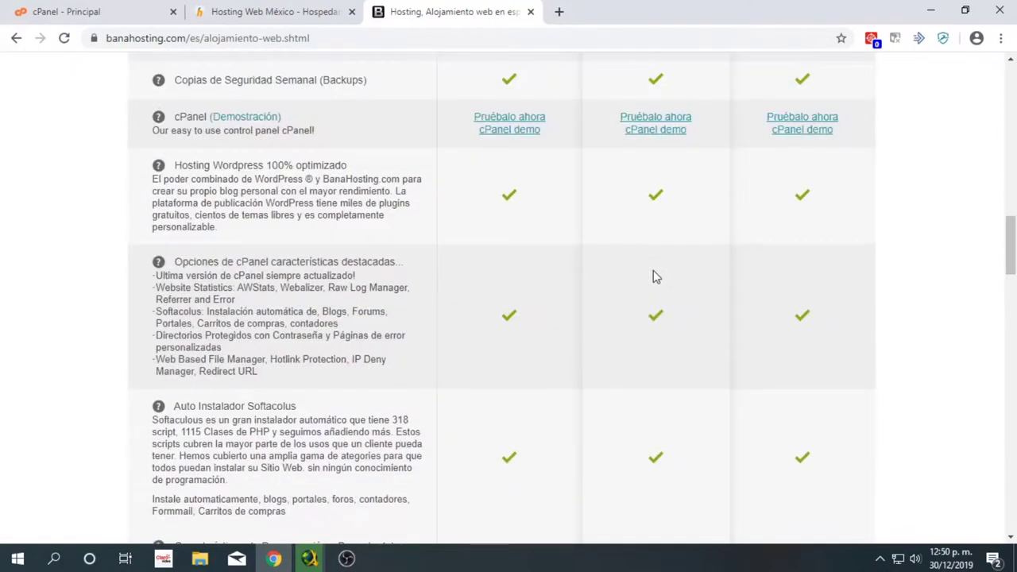
scroll(651, 266, "up", 3)
scroll(649, 266, "down", 4)
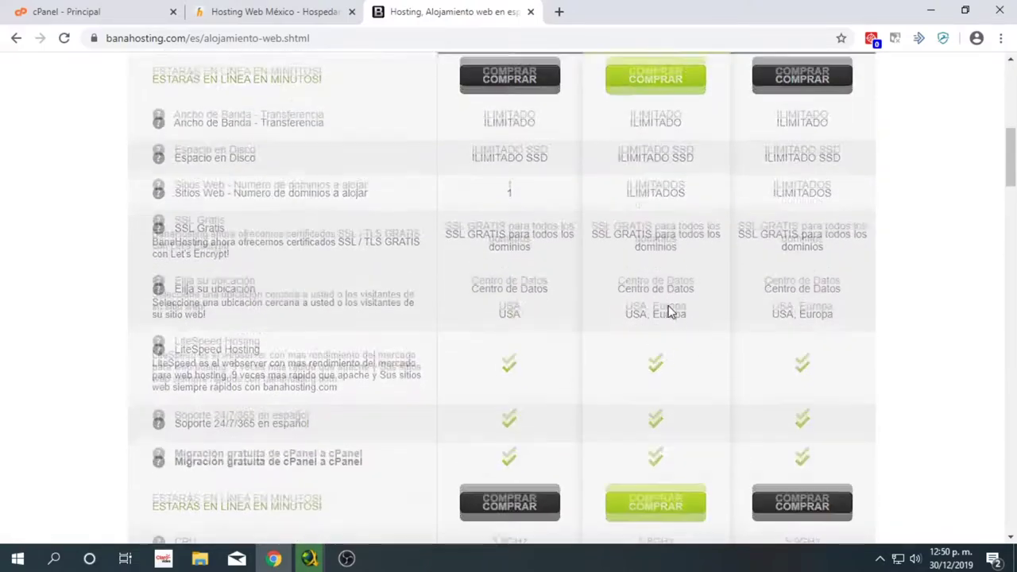
scroll(622, 278, "up", 12)
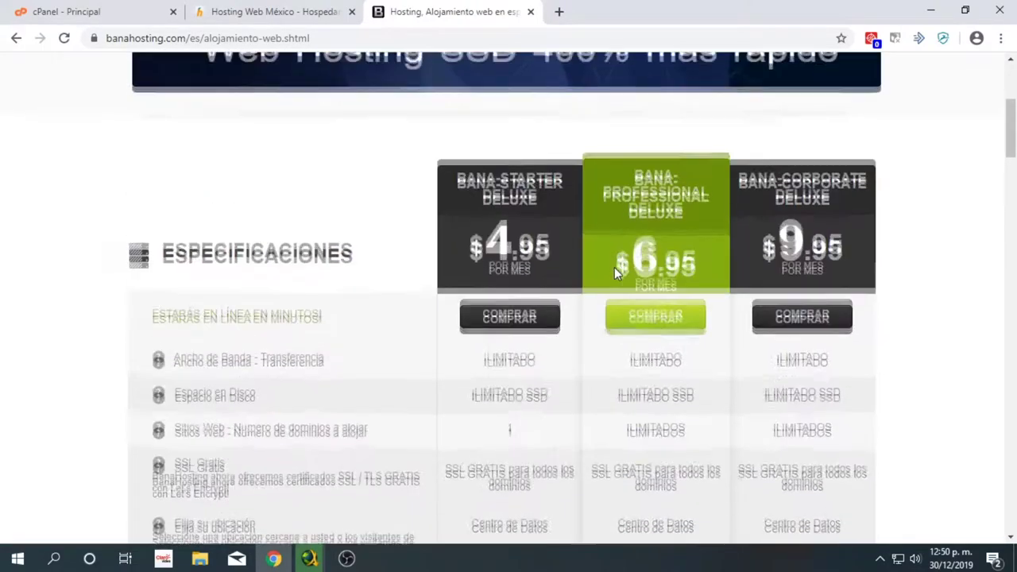
key("ctrl+Tab")
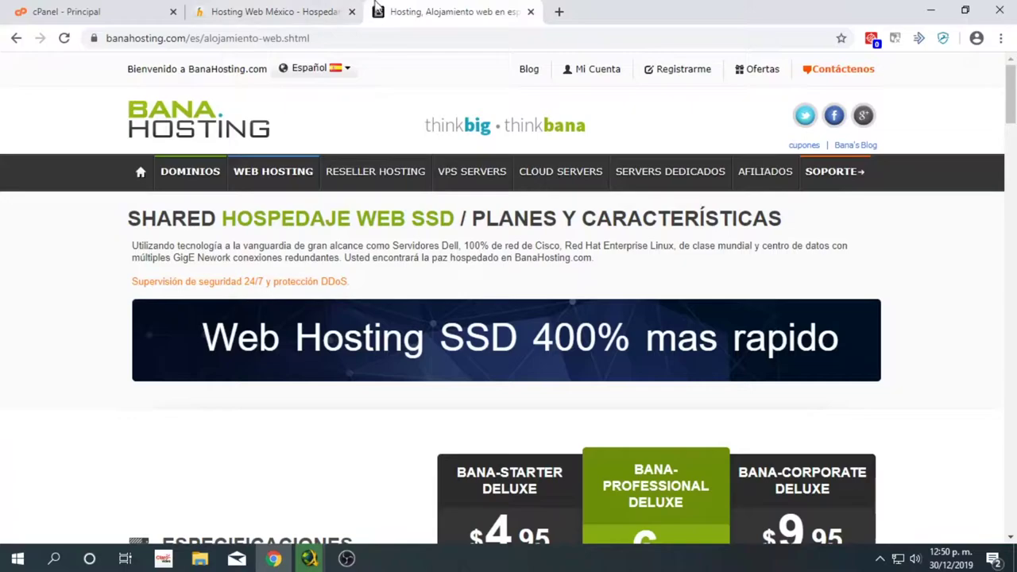
left_click(289, 8)
left_click(401, 14)
left_click(314, 12)
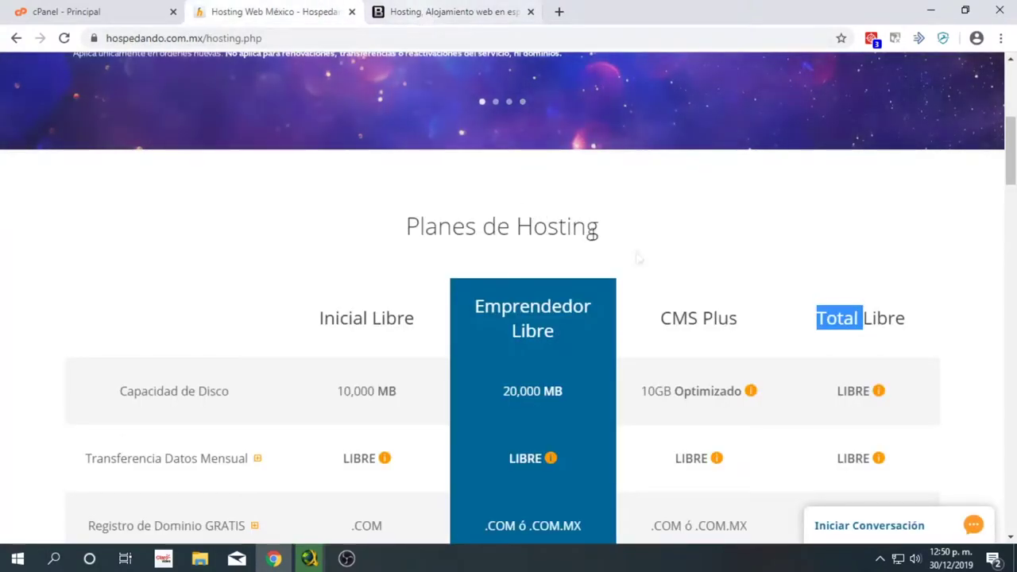
left_click(454, 11)
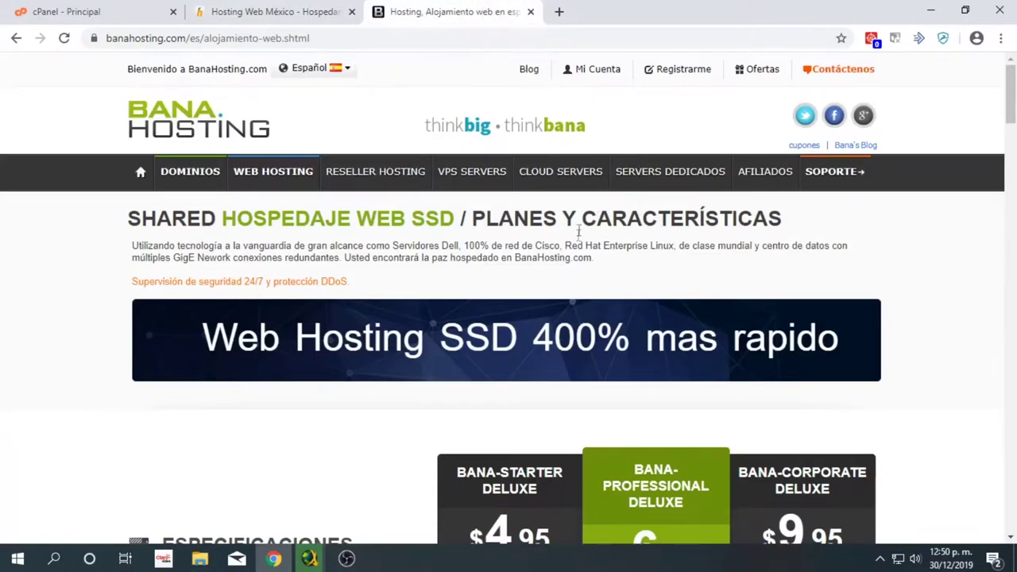
scroll(585, 306, "down", 3)
scroll(585, 304, "down", 6)
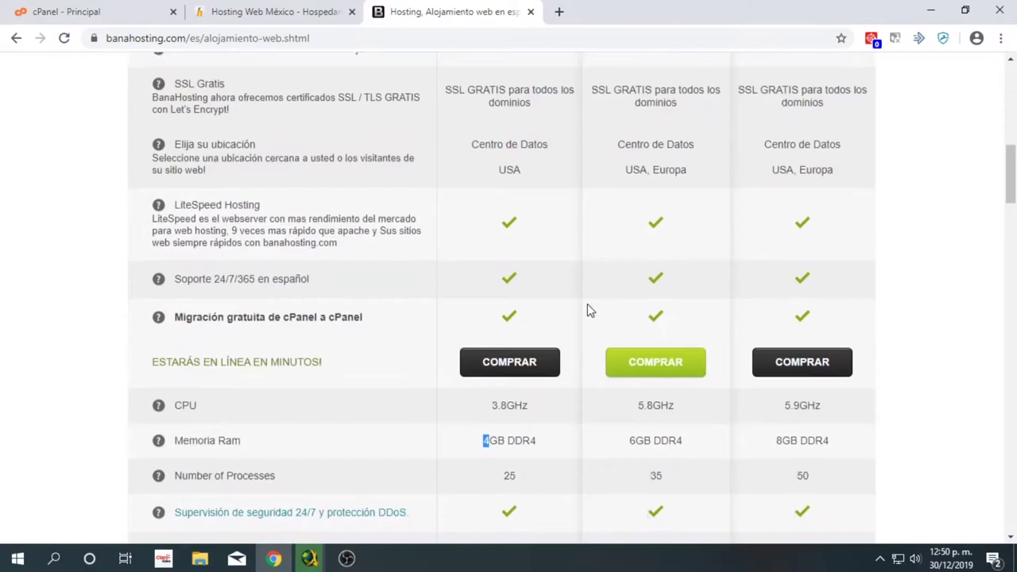
left_click(544, 440)
left_click_drag(528, 405, 472, 408)
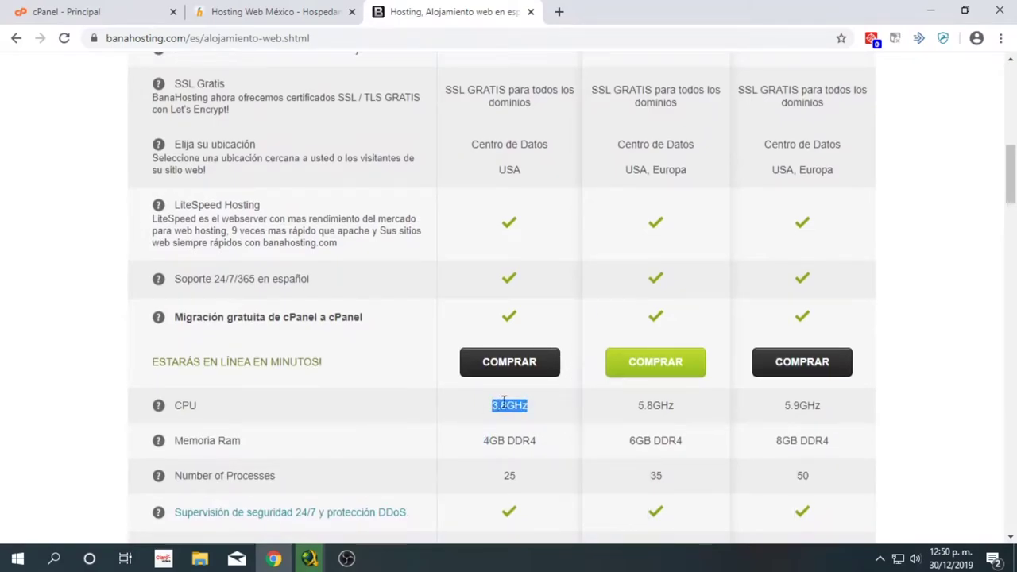
left_click(504, 405)
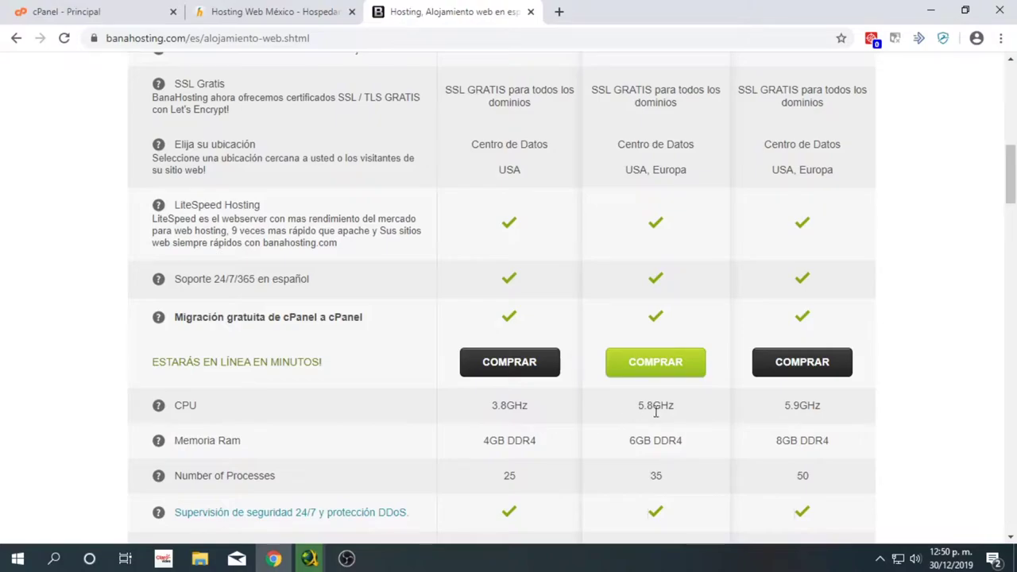
scroll(631, 434, "down", 6)
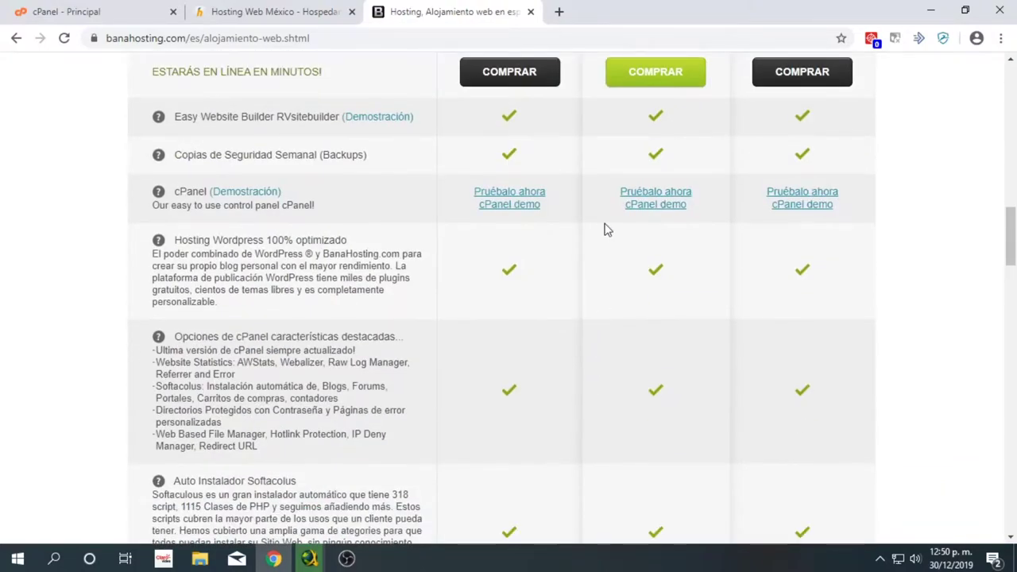
scroll(606, 227, "up", 5)
scroll(603, 229, "up", 5)
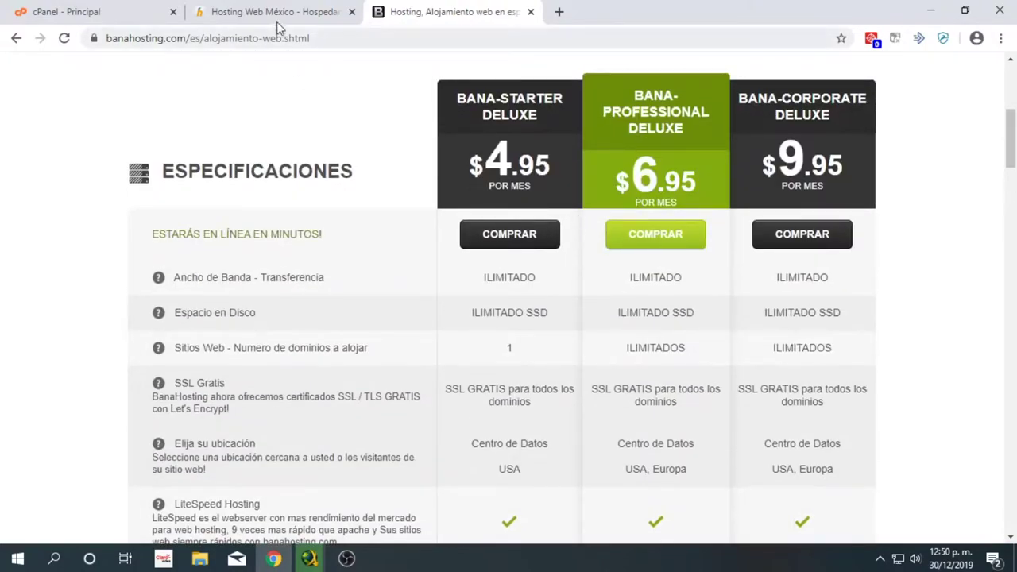
left_click(317, 11)
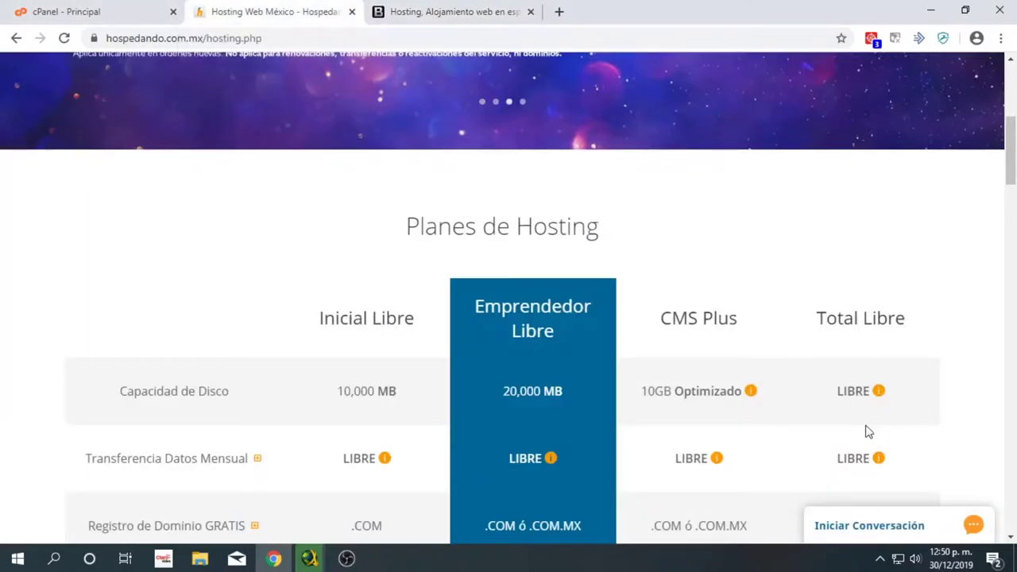
scroll(862, 444, "down", 5)
scroll(859, 429, "down", 3)
scroll(852, 397, "up", 3)
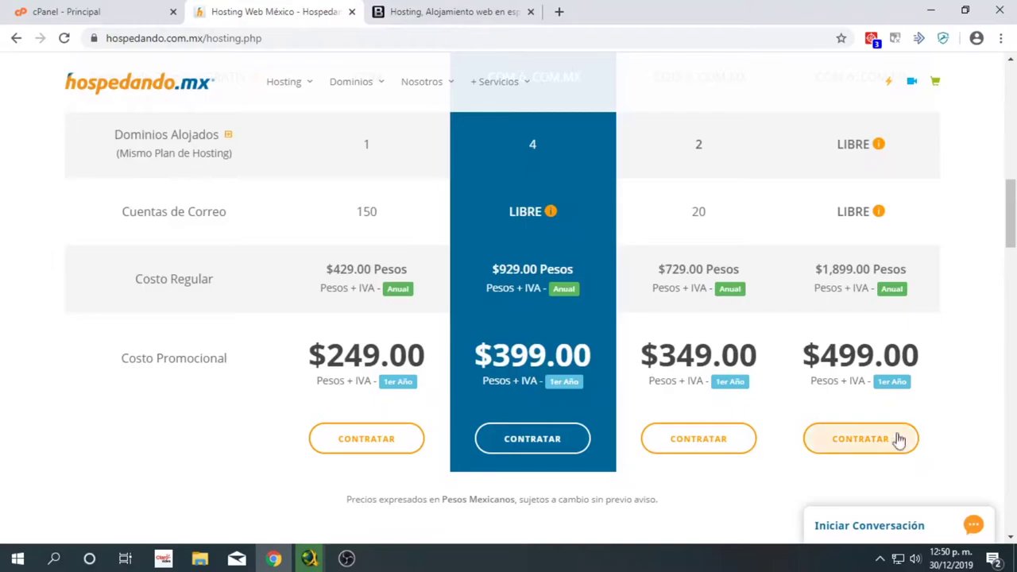
left_click(486, 9)
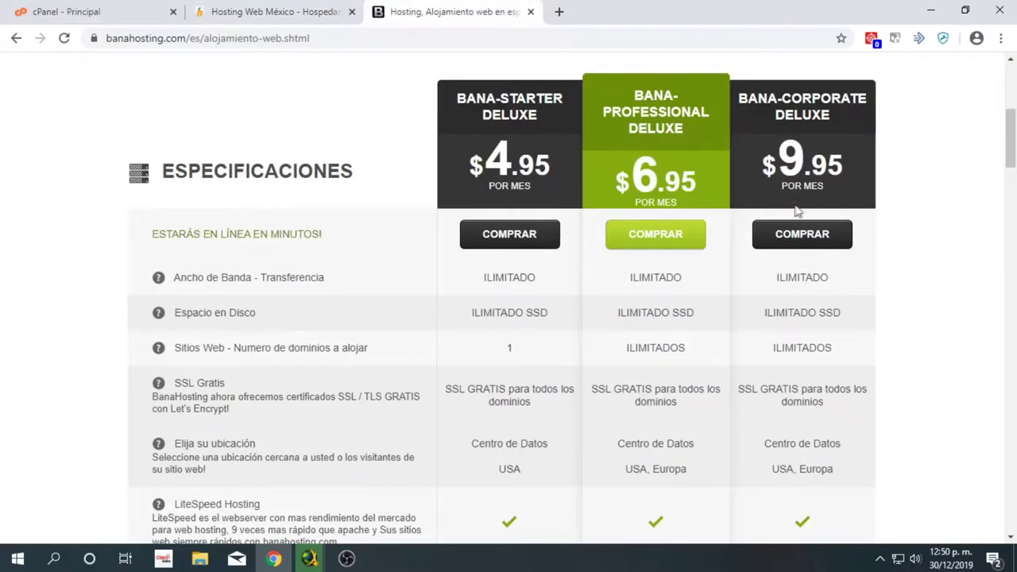
left_click(253, 9)
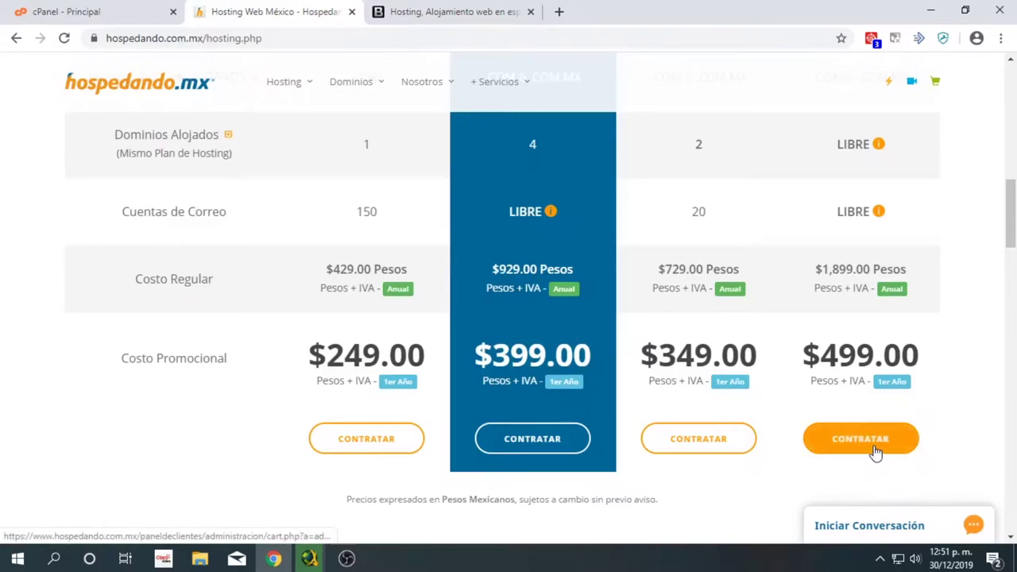
scroll(864, 302, "up", 6)
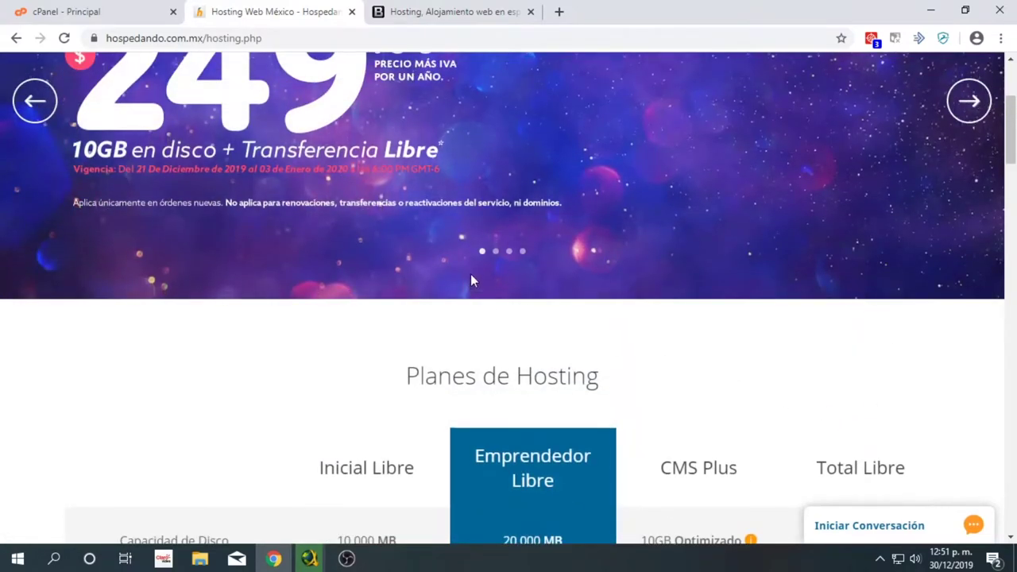
left_click(477, 11)
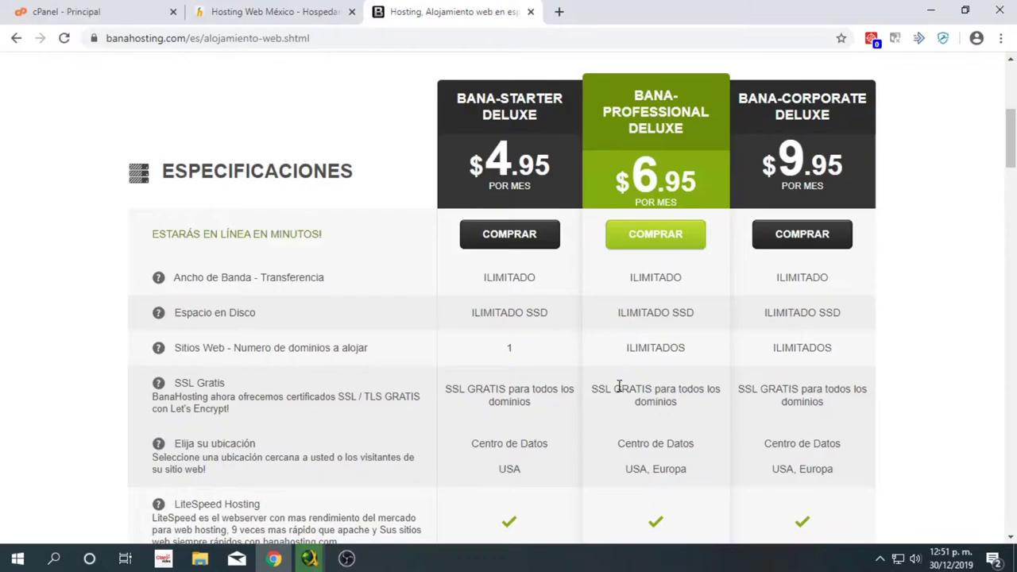
scroll(618, 384, "down", 1)
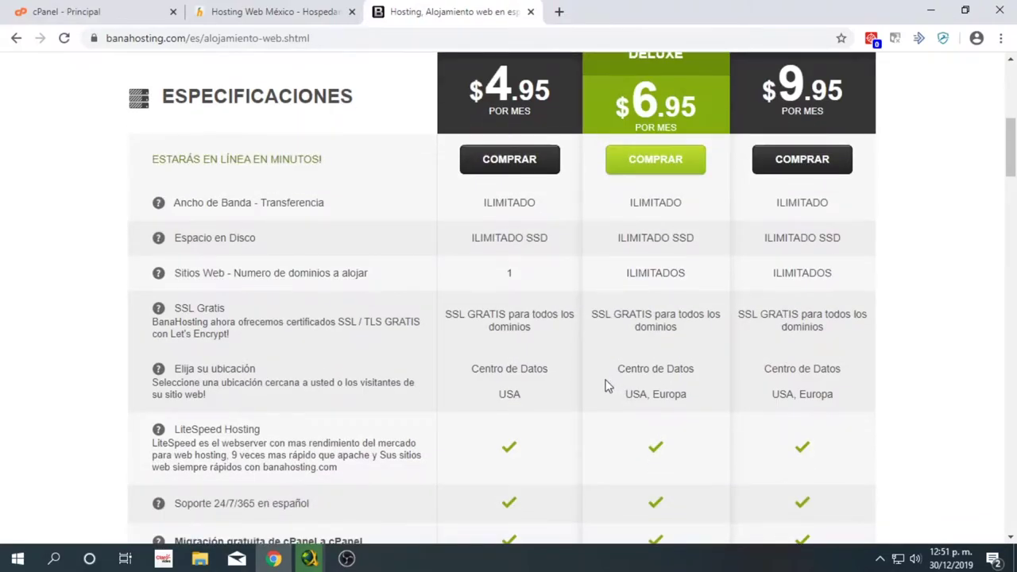
scroll(612, 381, "down", 1)
scroll(611, 382, "down", 6)
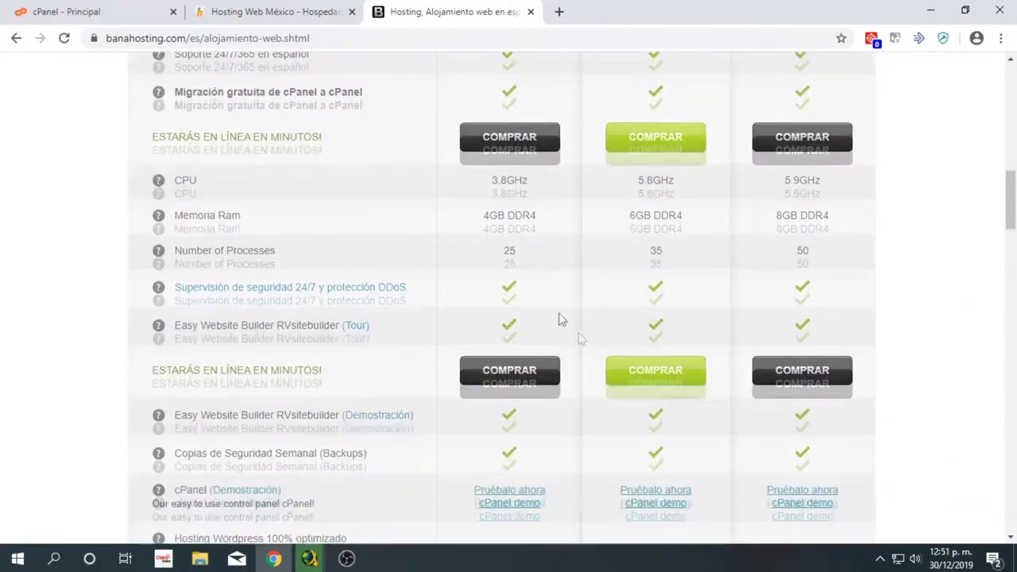
left_click(125, 8)
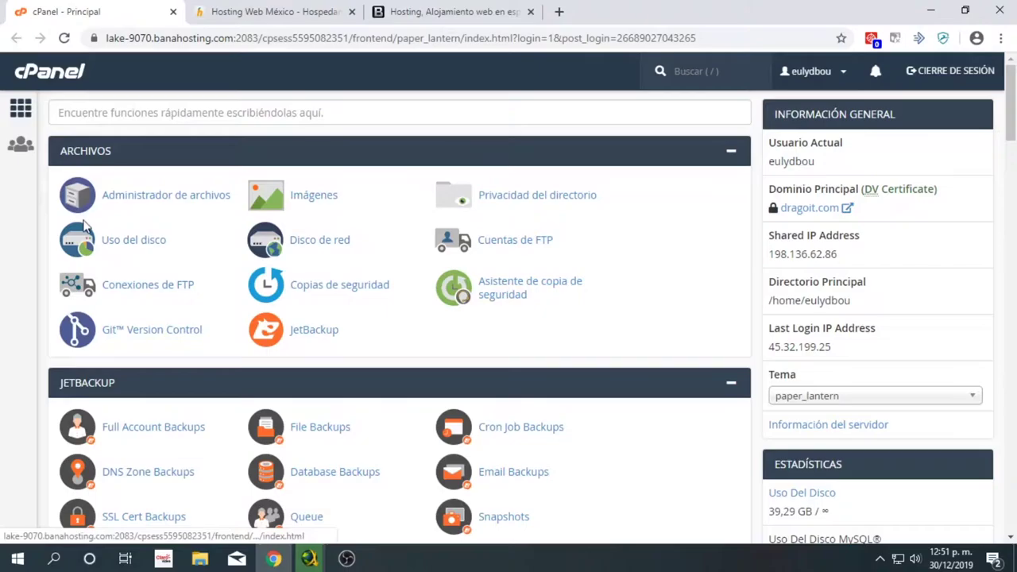
- Scroll down to the Softaculous Apps Installer in cPanel and select WordPress
scroll(77, 231, "down", 1)
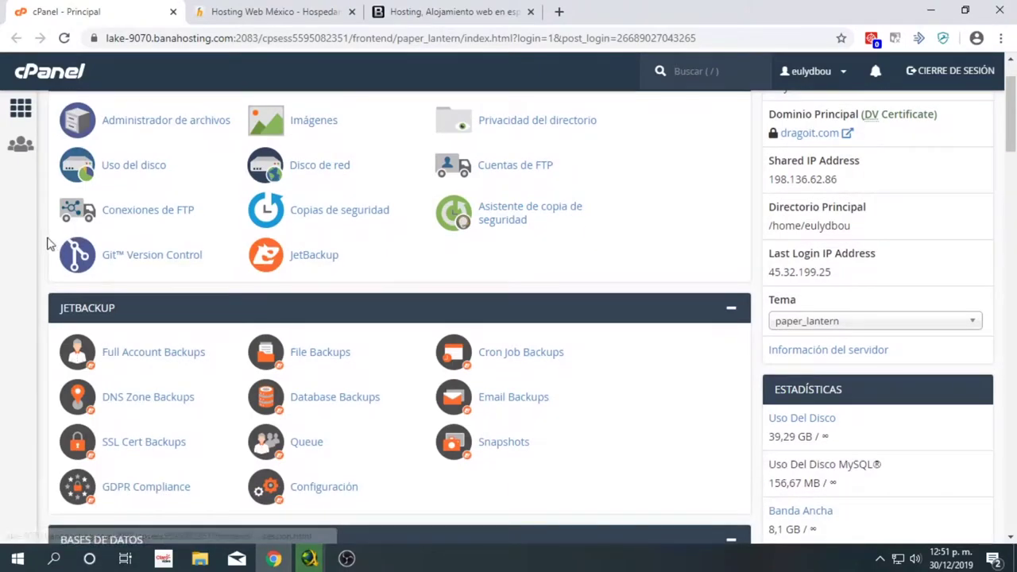
middle_click(57, 307)
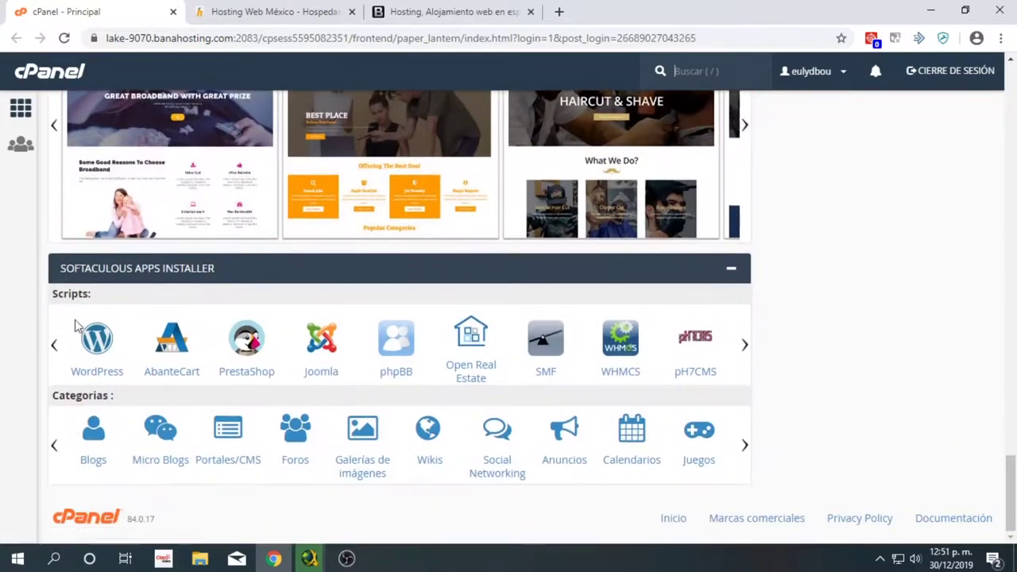
left_click(106, 362)
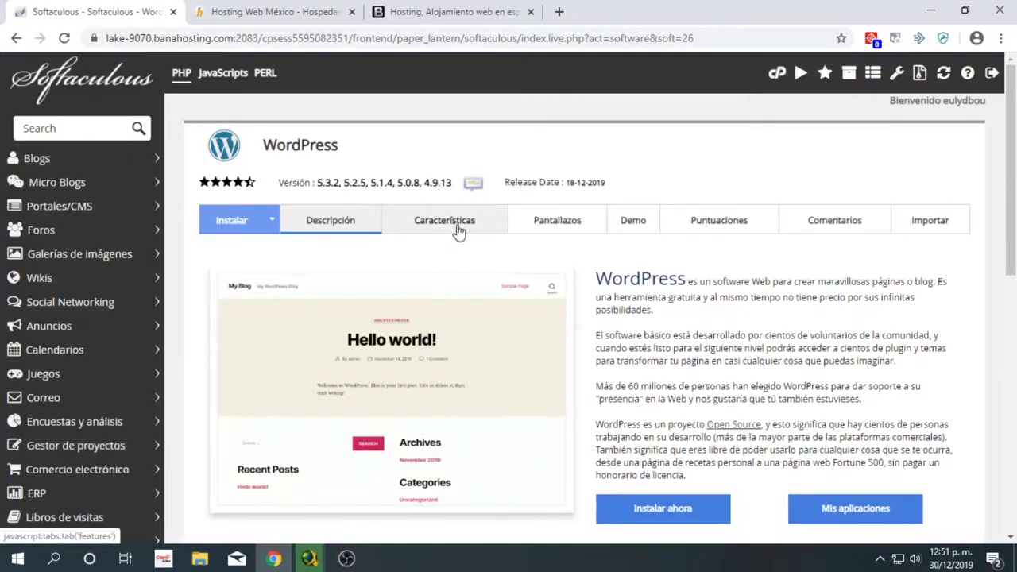
- Open the WordPress install form and keep version 5.3.2
scroll(473, 246, "down", 1)
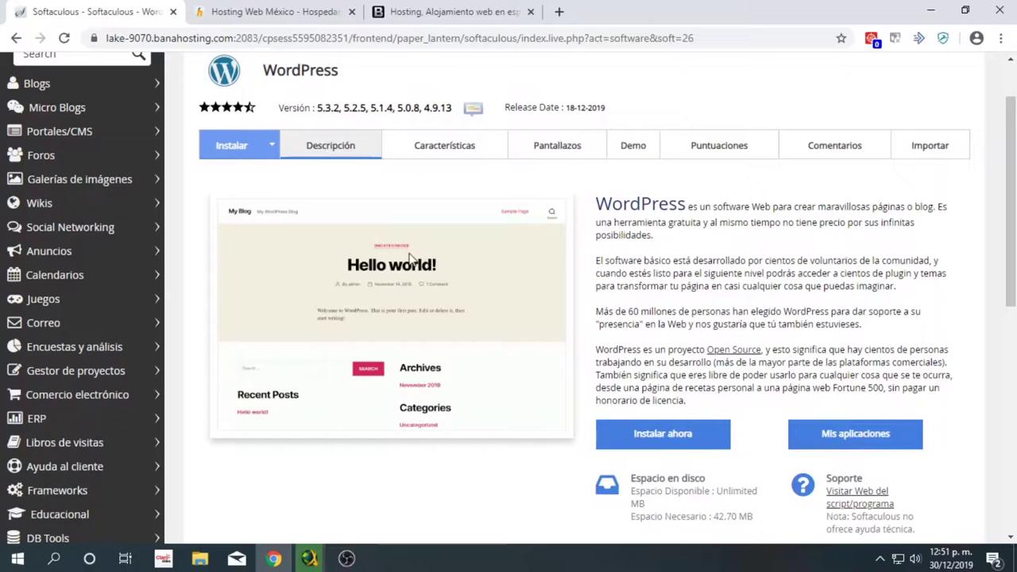
scroll(755, 429, "down", 3)
scroll(751, 417, "down", 4)
scroll(739, 414, "up", 7)
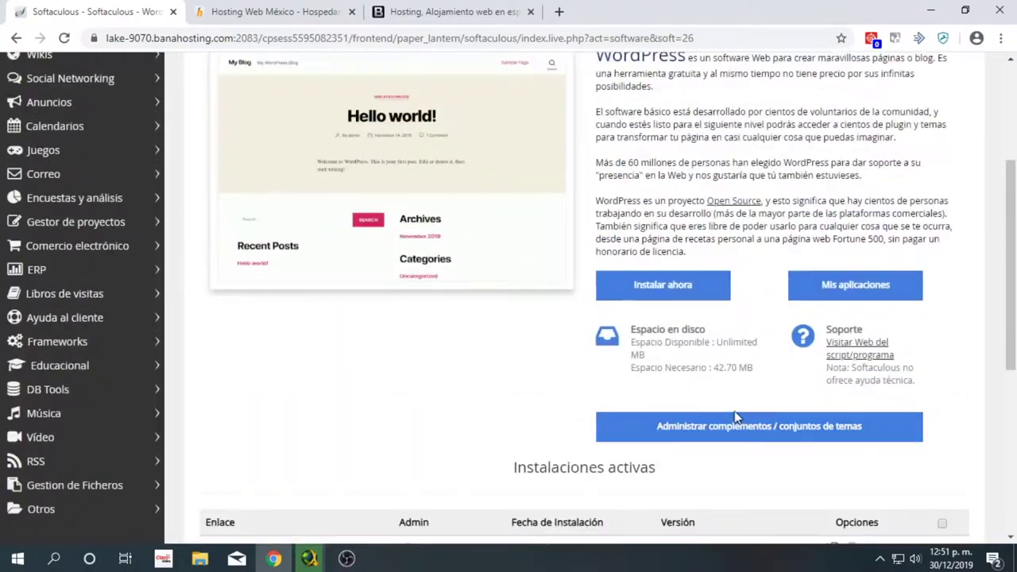
scroll(652, 495, "down", 1)
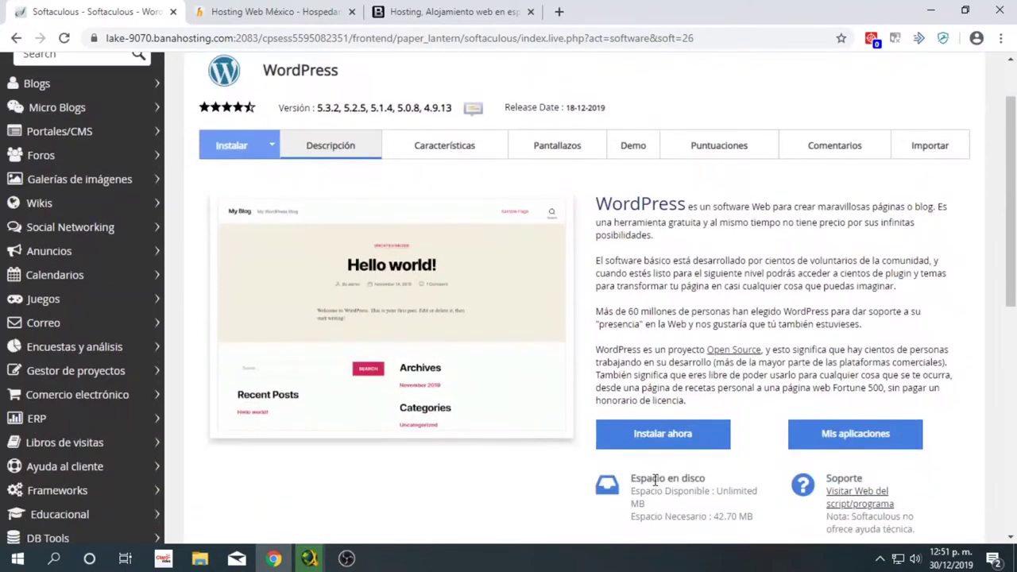
left_click(668, 441)
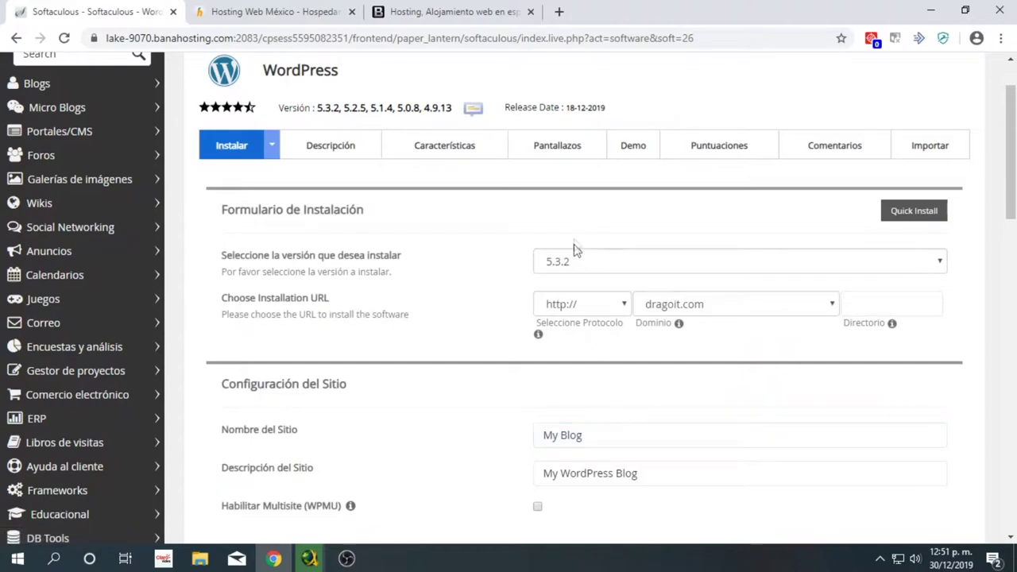
left_click(584, 265)
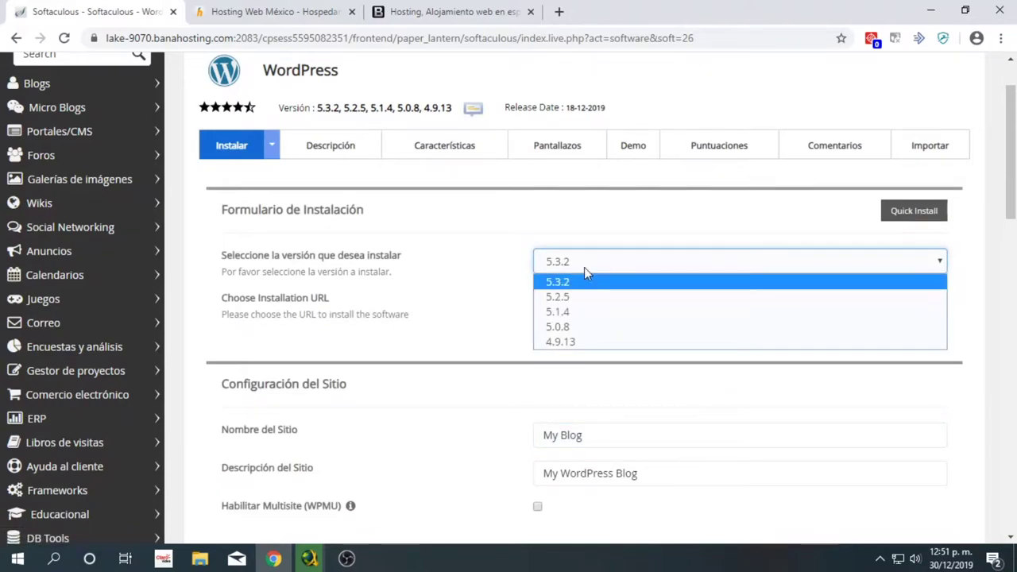
left_click(584, 268)
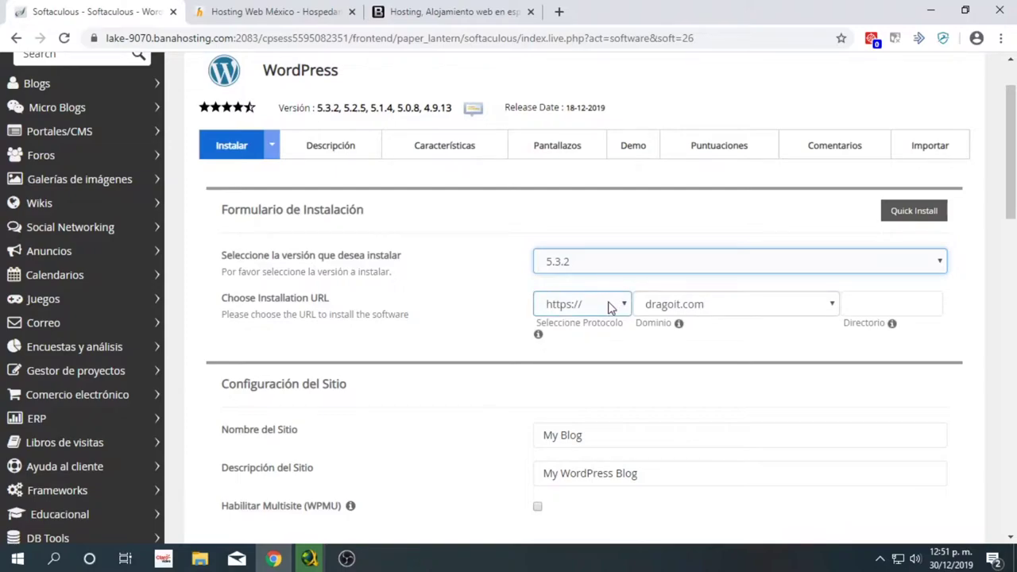
left_click(721, 304)
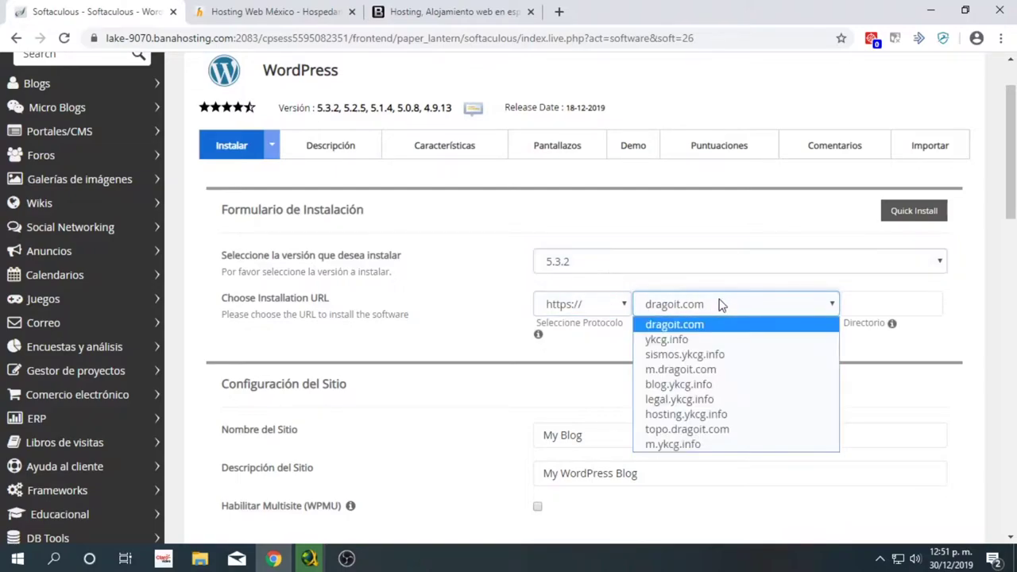
left_click(721, 304)
left_click(880, 303)
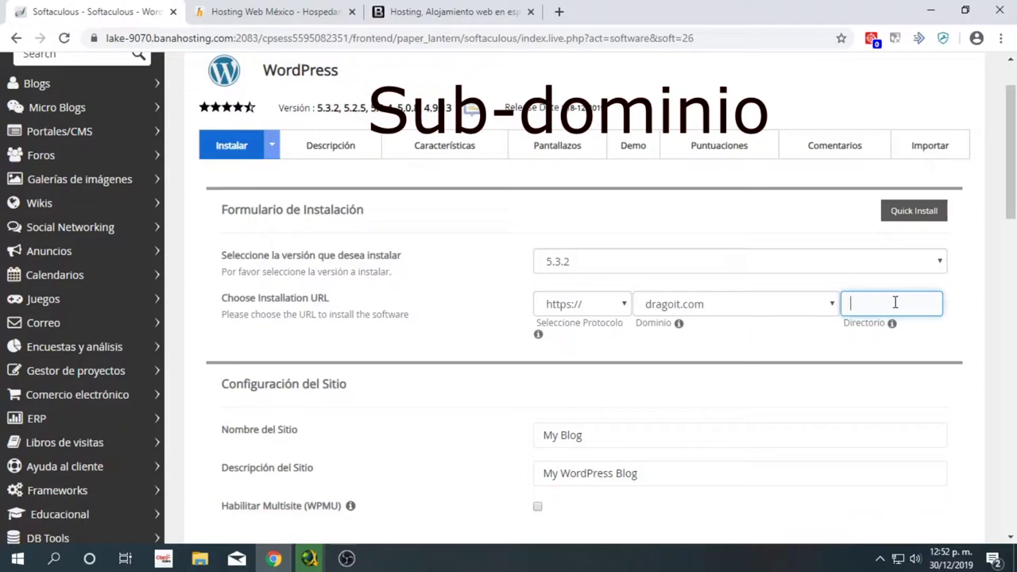
left_click(829, 306)
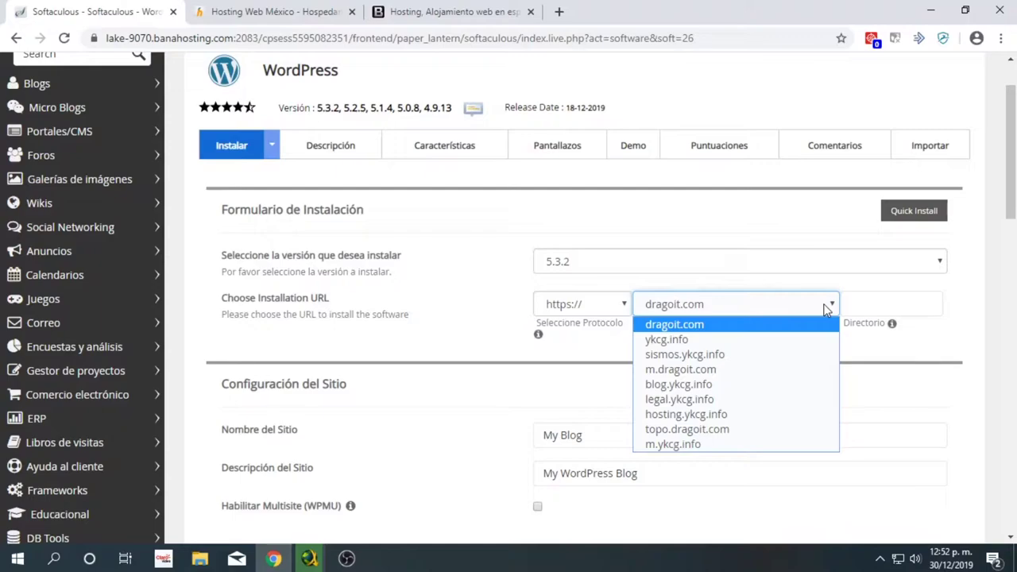
left_click(895, 306)
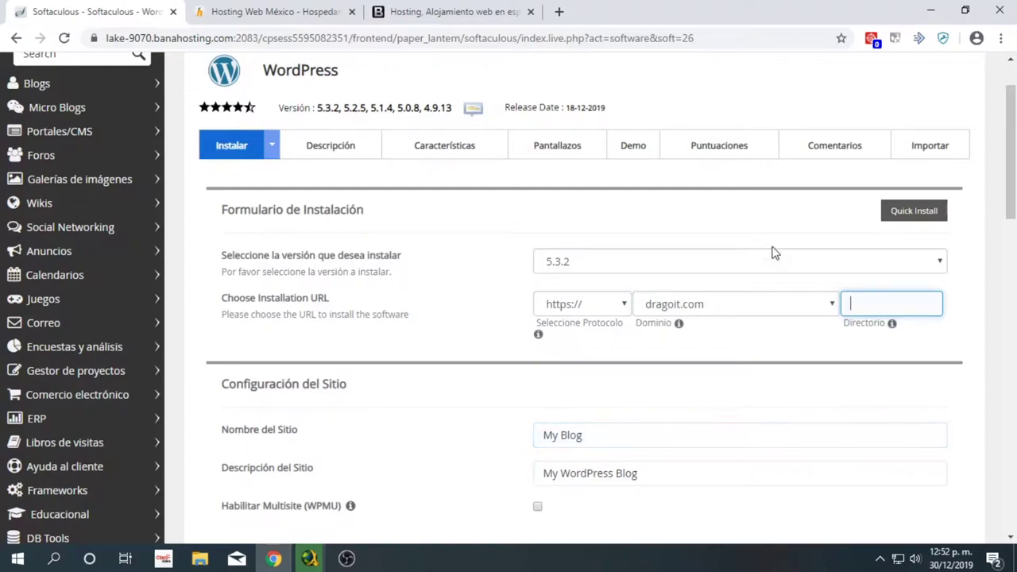
left_click(578, 310)
left_click(712, 314)
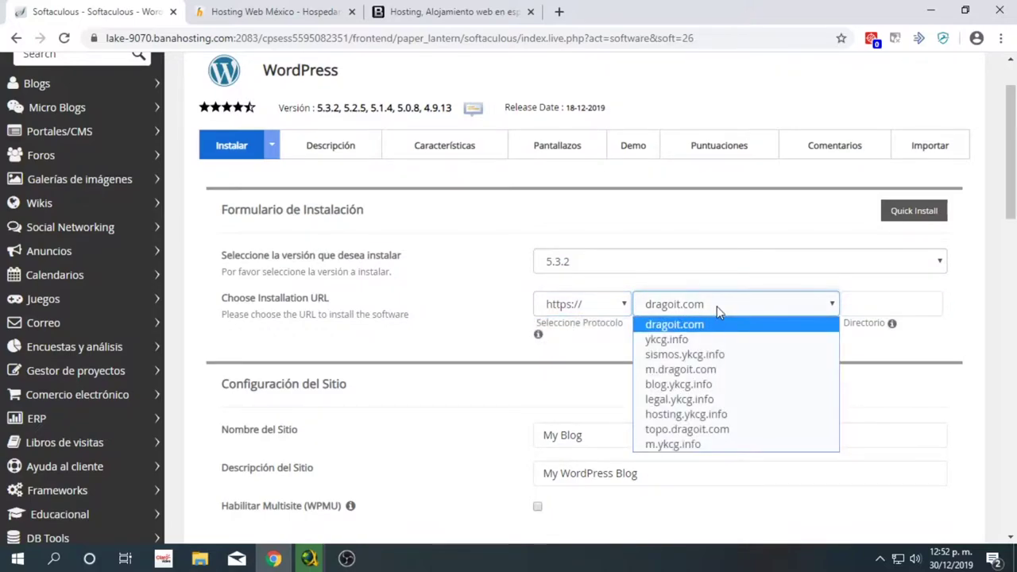
left_click(717, 305)
left_click(882, 306)
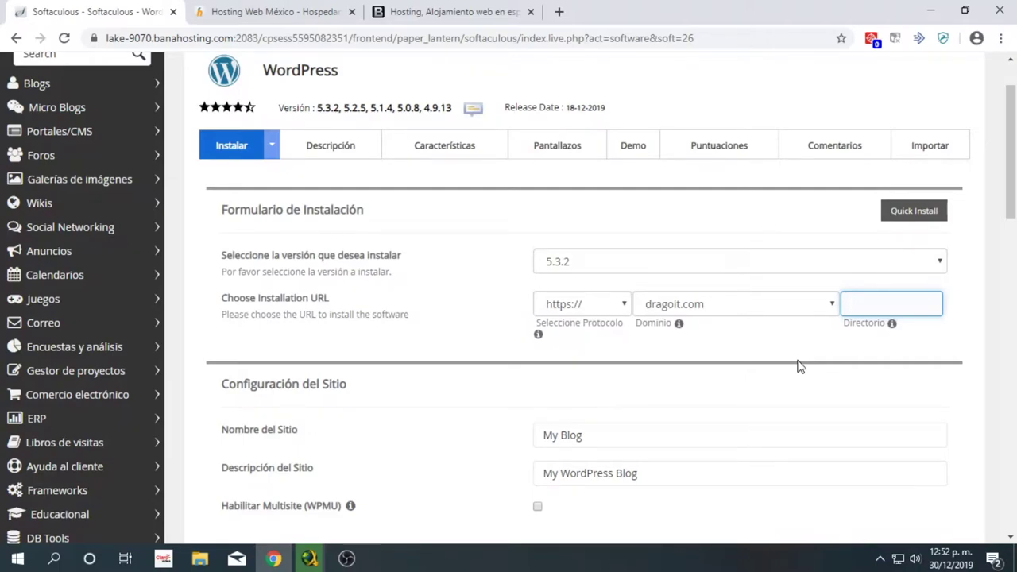
left_click(790, 304)
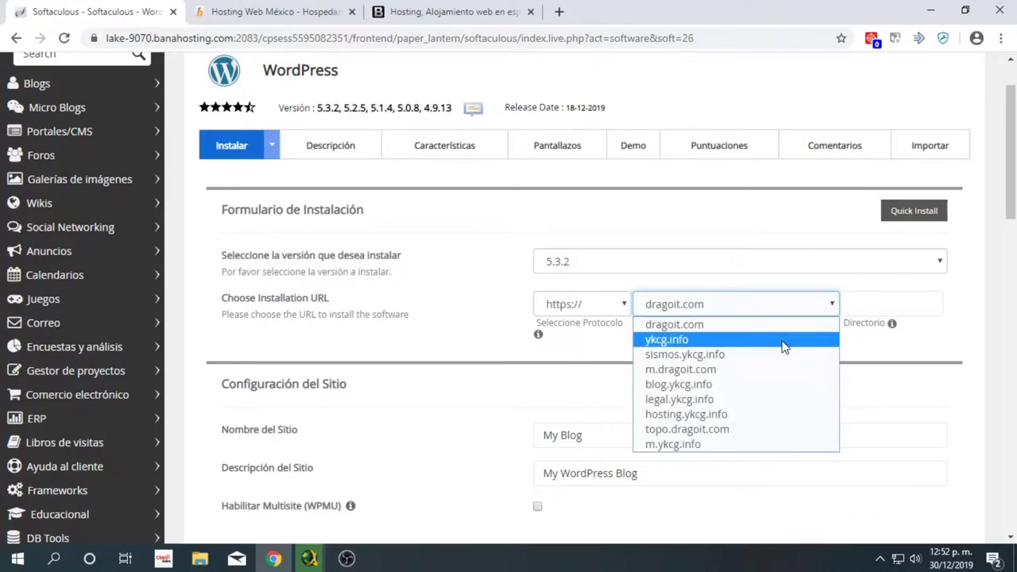
left_click(847, 304)
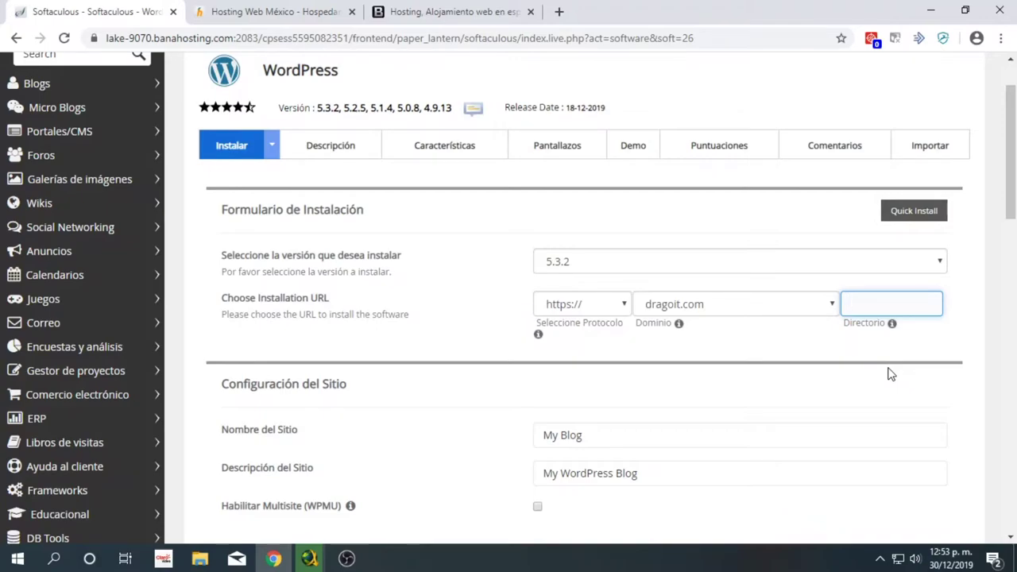
- Enter Wodrpress as the install directory, removing a stray accent
type("Wodp")
type("´ress")
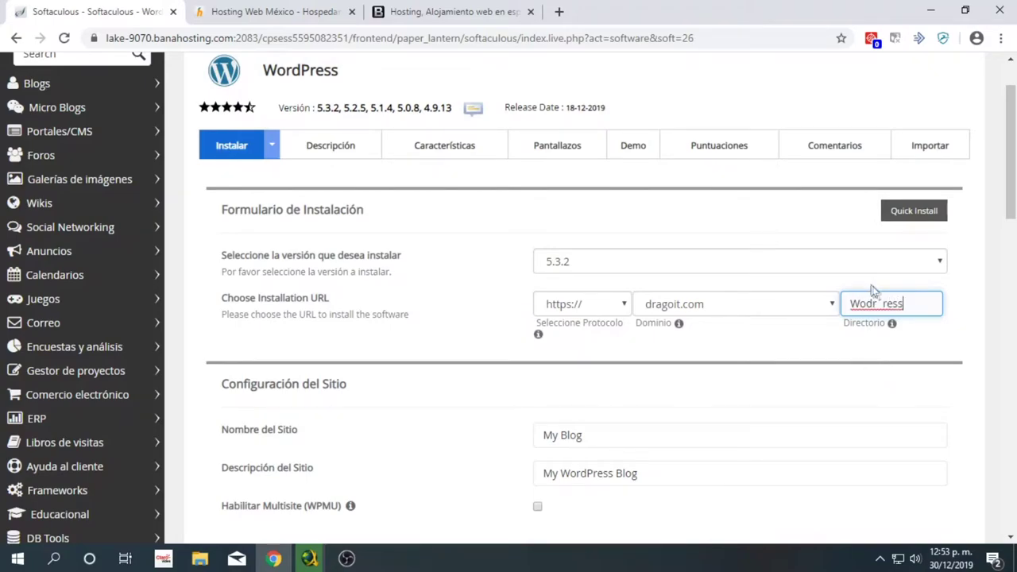
left_click(885, 303)
key("BackSpace")
type("p")
left_click(823, 429)
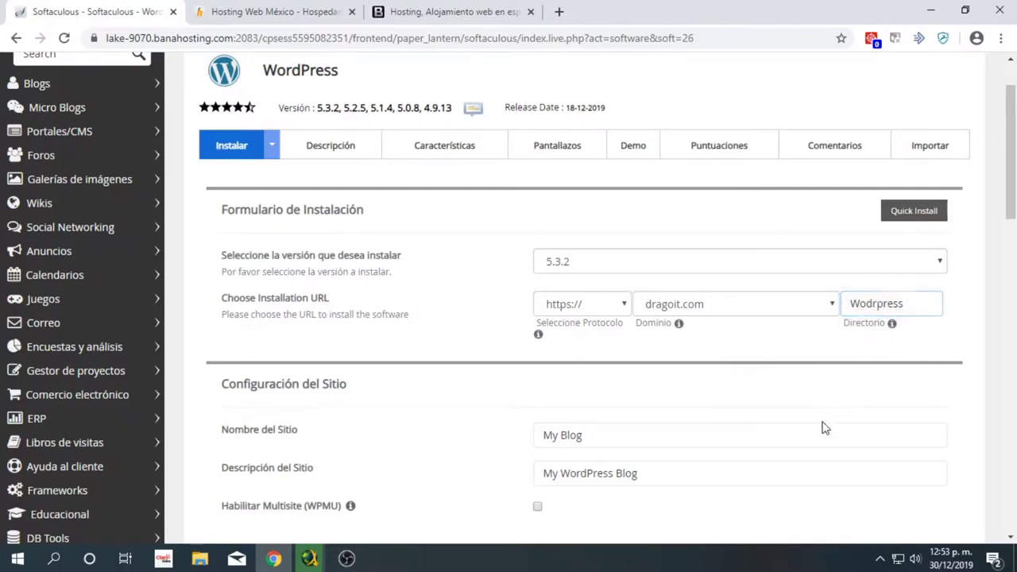
- Replace Nombre del Sitio with Dragoit-YT and Descripción del Sitio with Ejemplo
left_click_drag(622, 435, 497, 452)
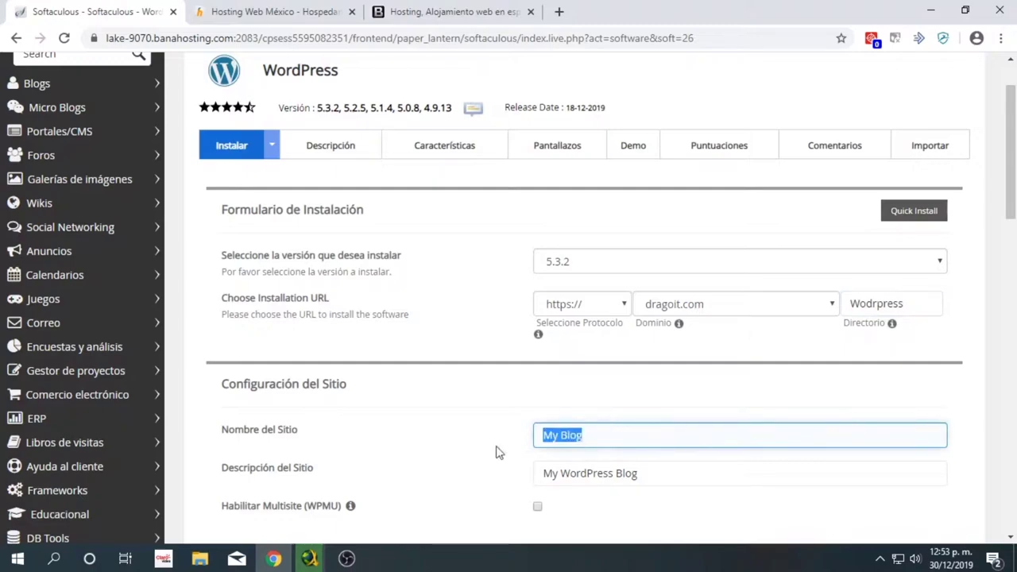
scroll(535, 426, "down", 2)
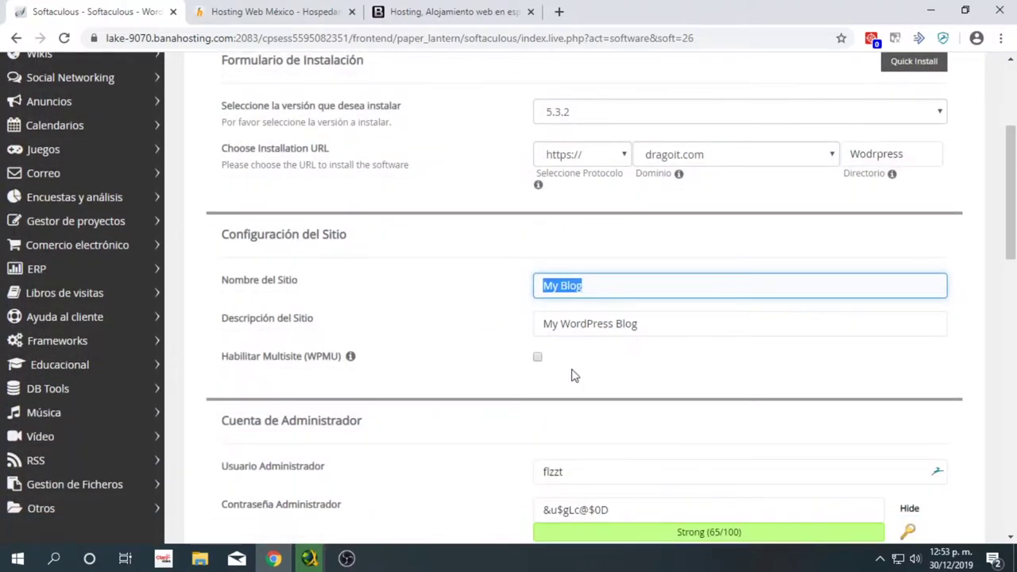
type("Dragoit-YT")
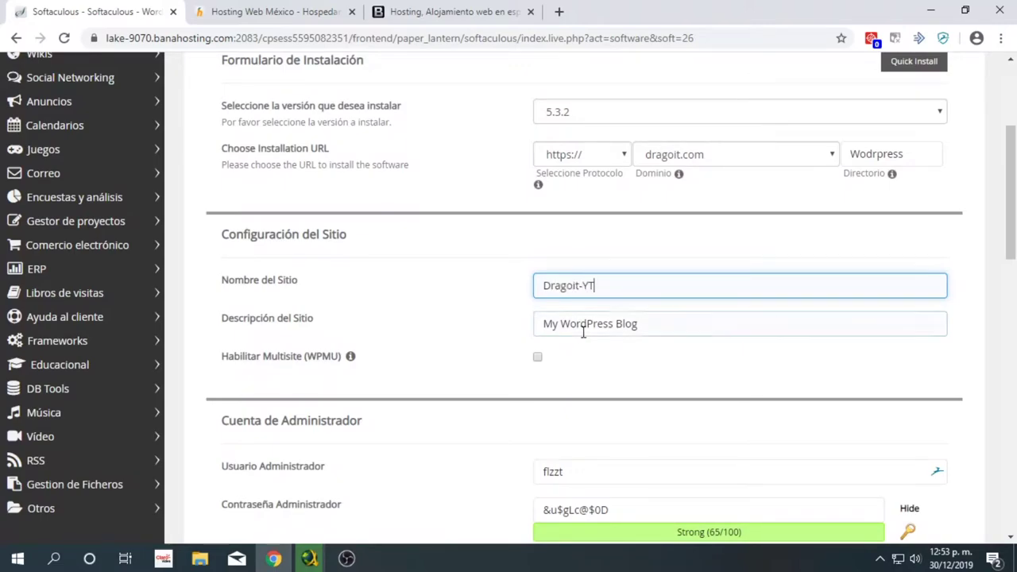
triple_click(585, 329)
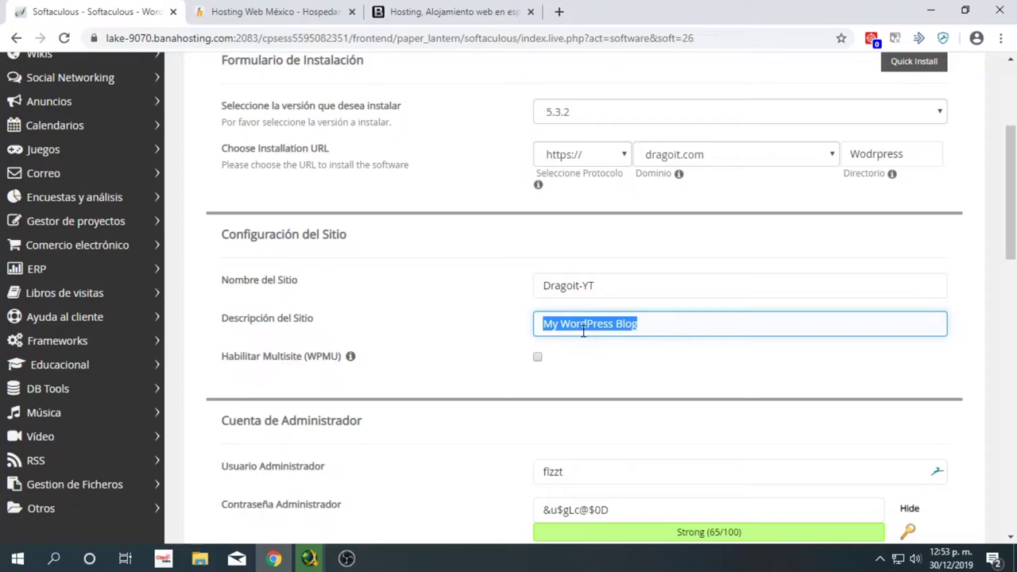
type("Ejemplo")
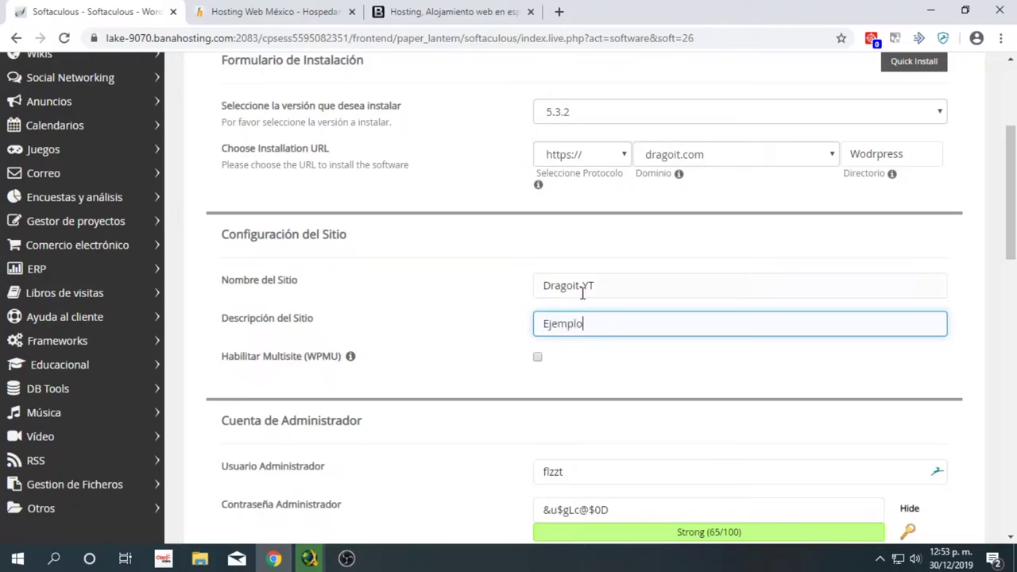
scroll(568, 306, "down", 1)
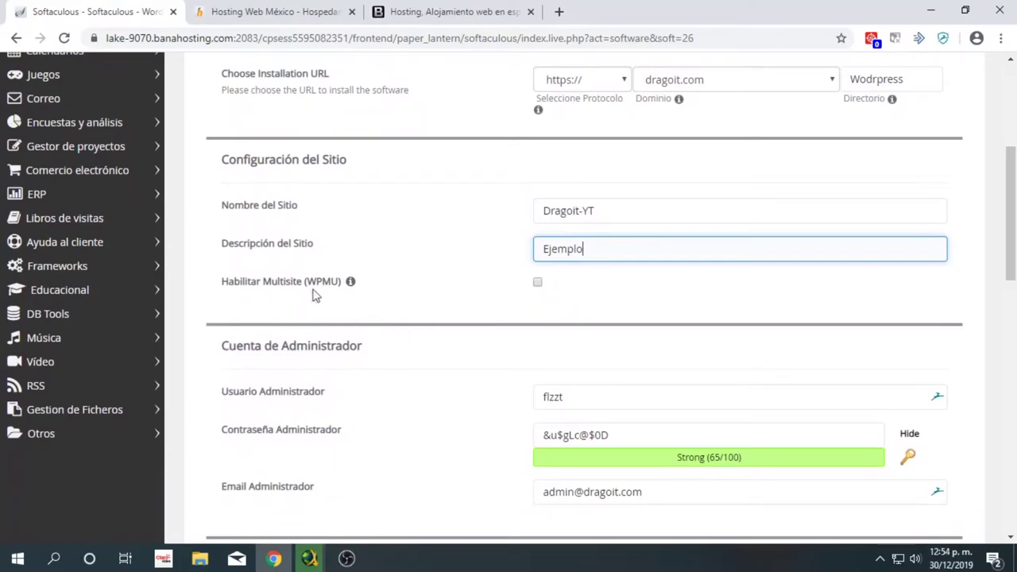
mouse_move(353, 290)
- Replace the generated admin username and password with new ones
scroll(604, 286, "down", 2)
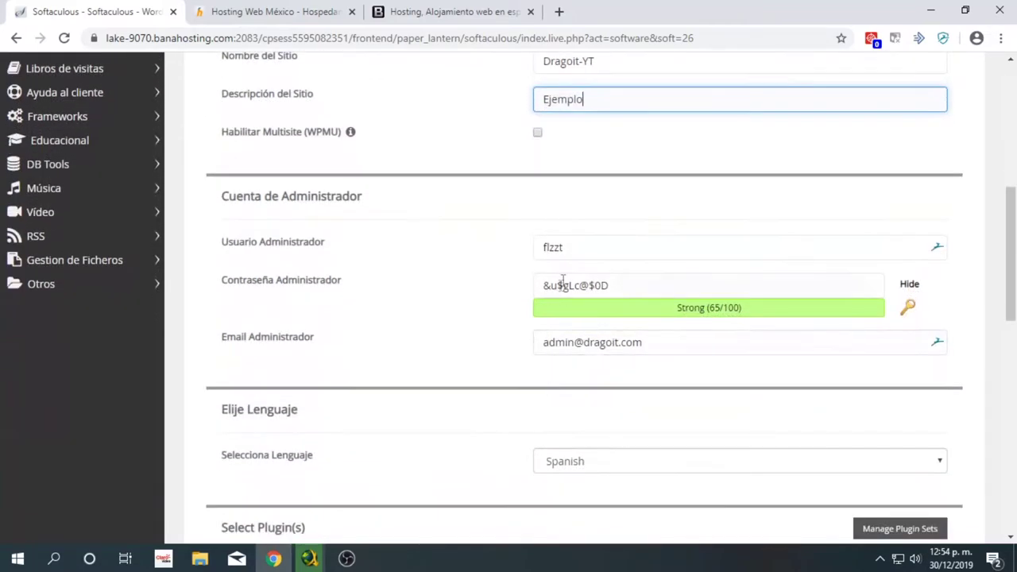
double_click(584, 249)
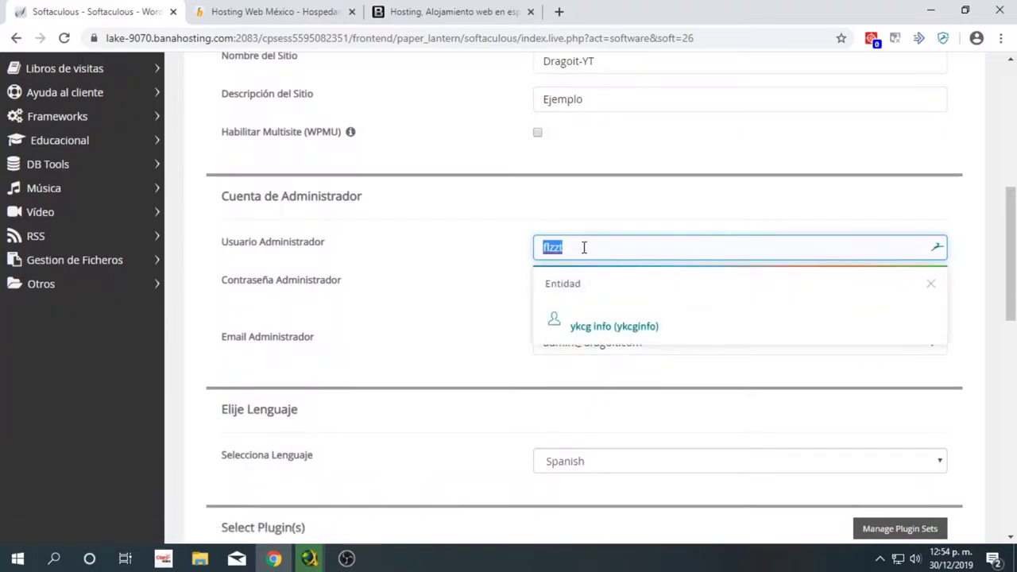
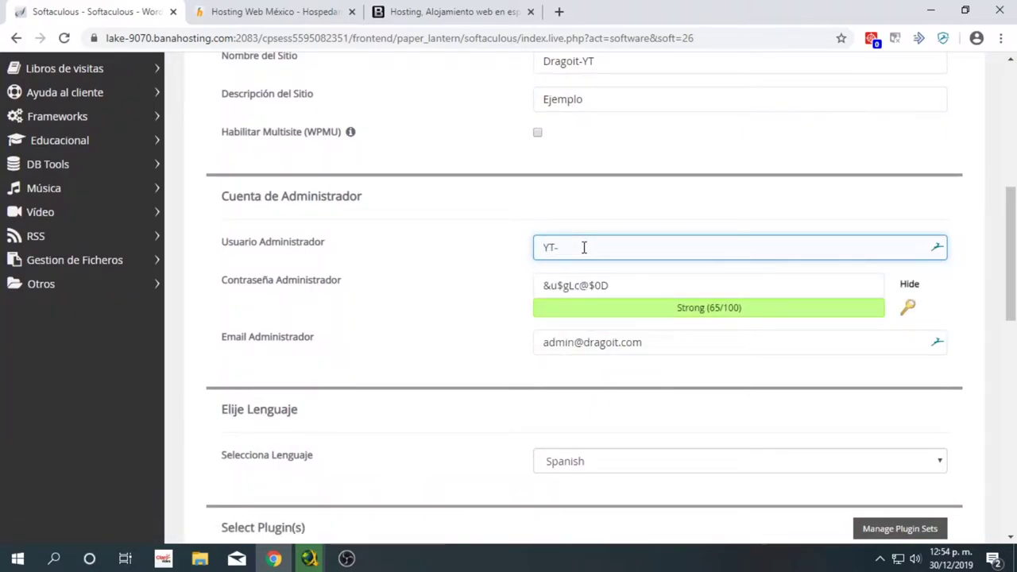
left_click_drag(626, 283, 485, 299)
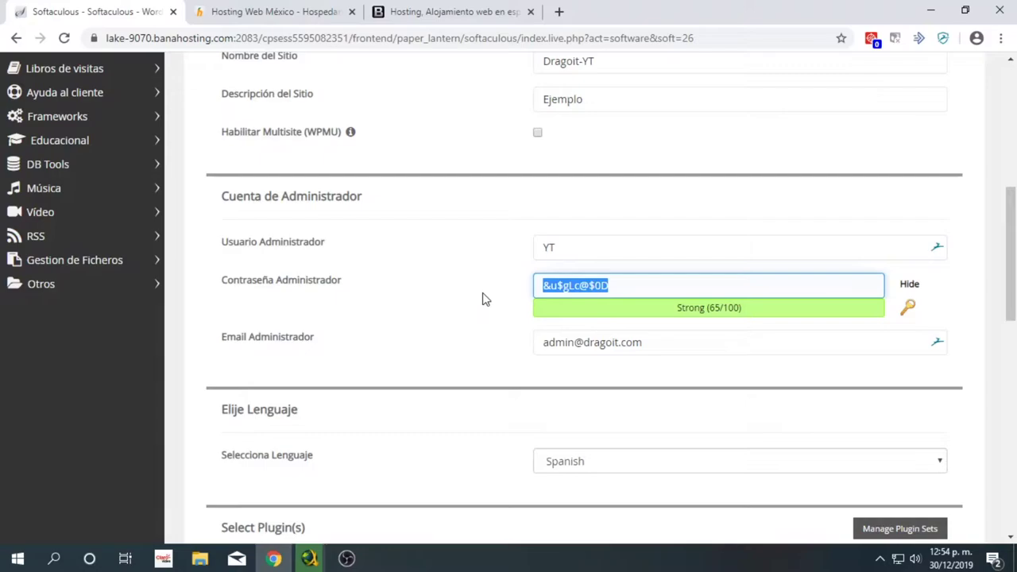
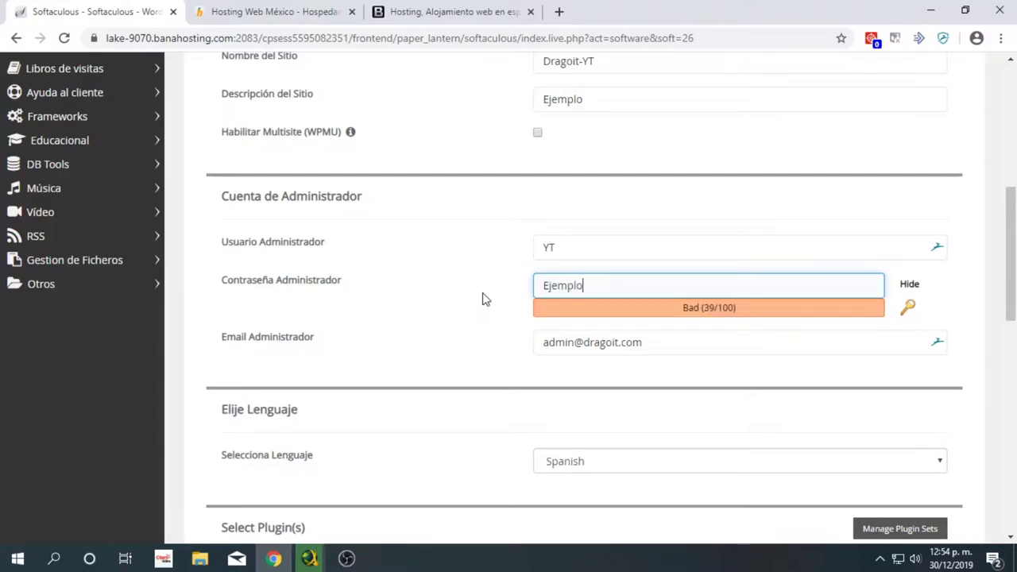
- Review the admin e-mail field and keep Spanish as the install language
left_click(575, 346)
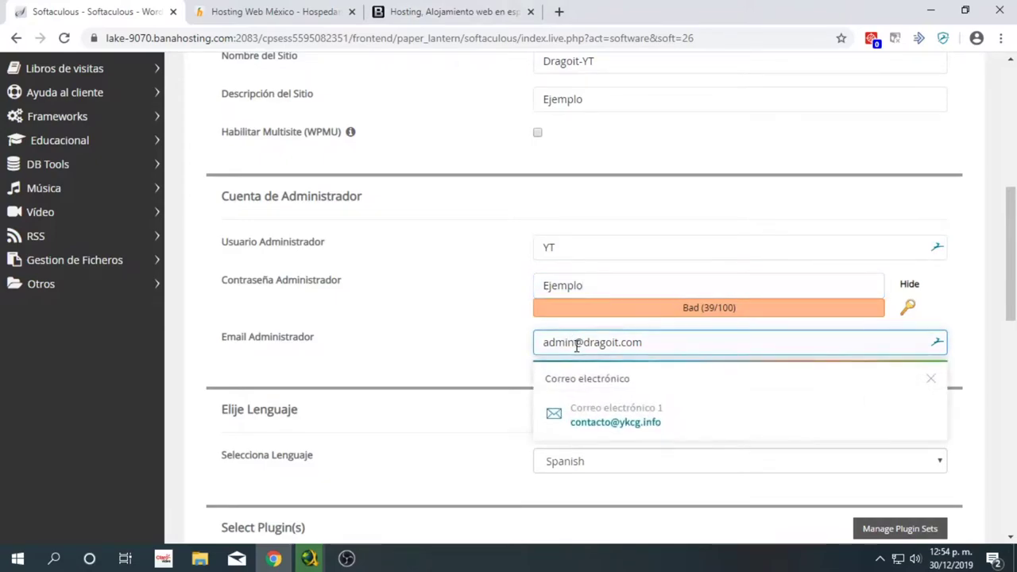
left_click(376, 355)
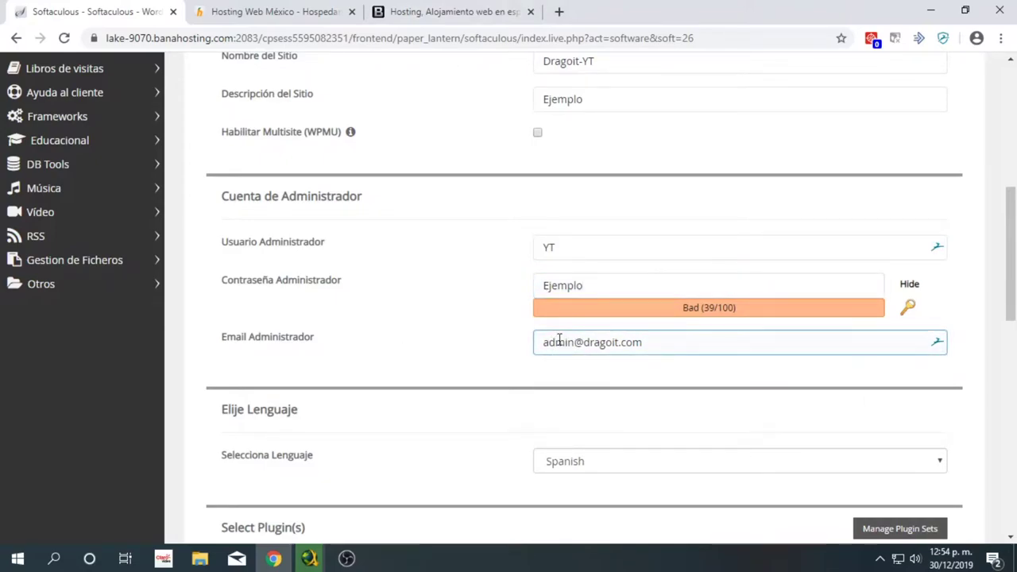
left_click_drag(640, 342, 574, 344)
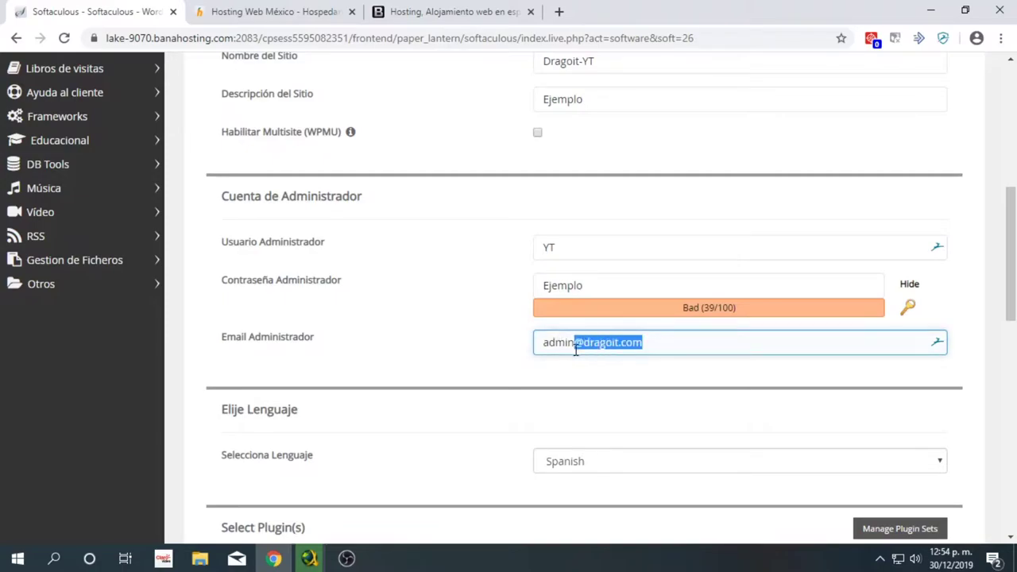
scroll(574, 350, "down", 1)
scroll(574, 353, "down", 1)
left_click(427, 333)
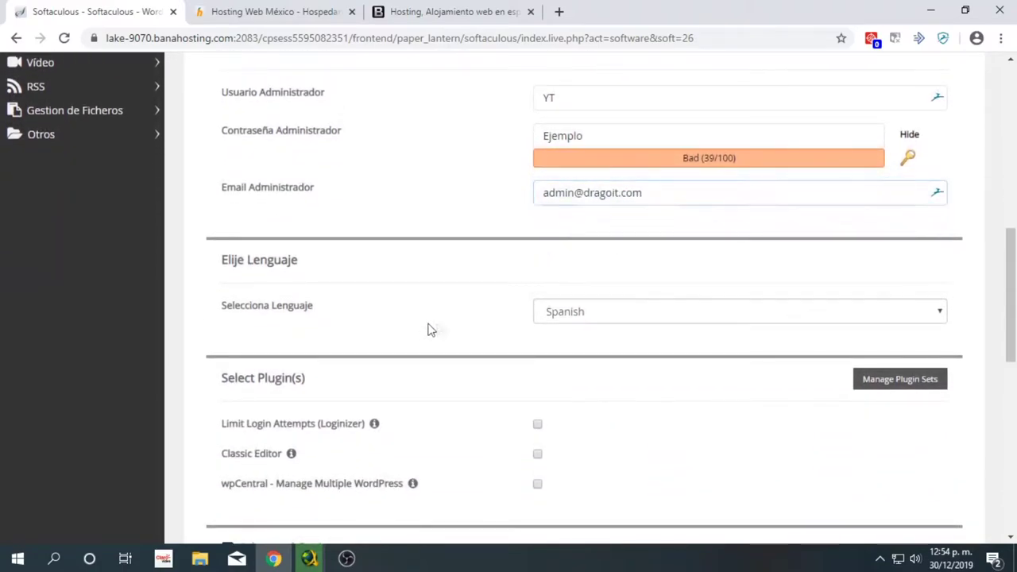
left_click(580, 315)
left_click(580, 316)
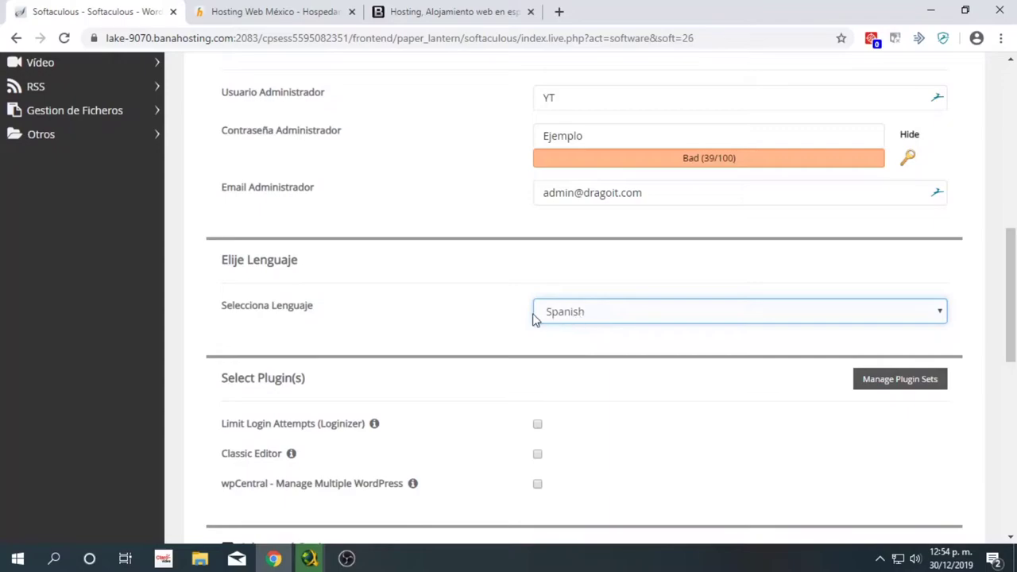
scroll(481, 334, "down", 2)
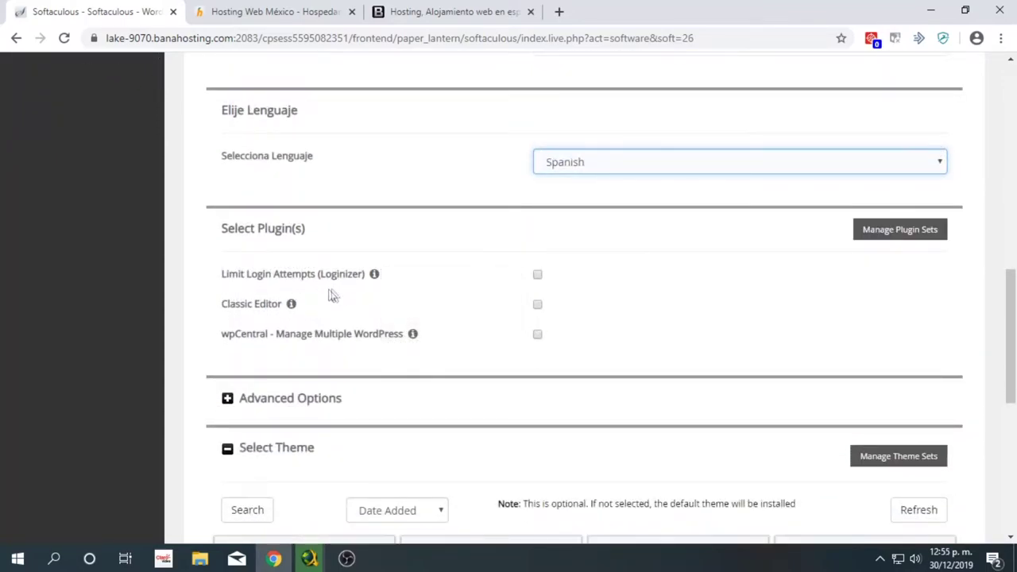
- Pick Restoneu-Ex from the Select Theme carousel and launch the WordPress installation
mouse_move(292, 309)
scroll(569, 344, "down", 3)
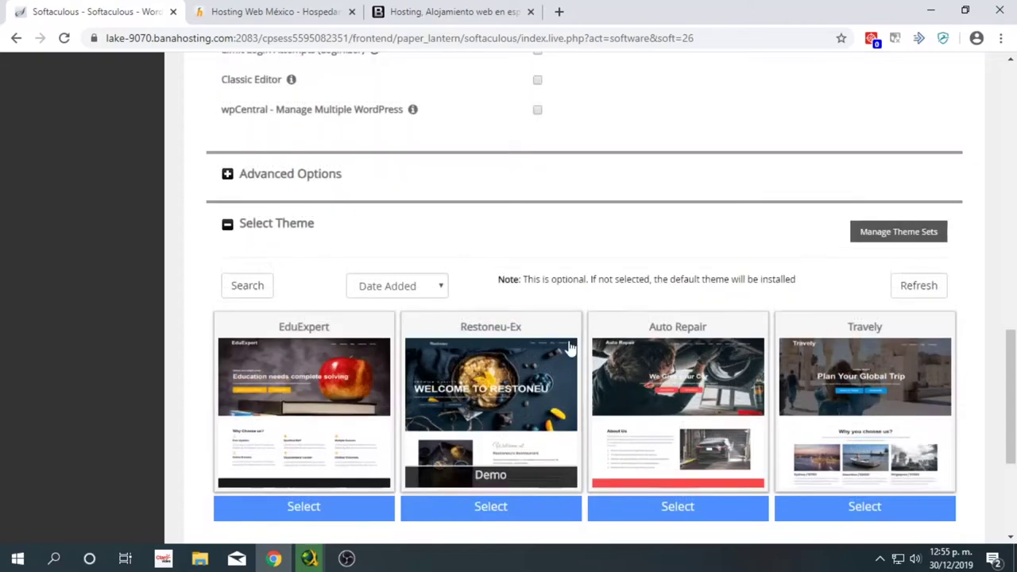
scroll(558, 345, "down", 1)
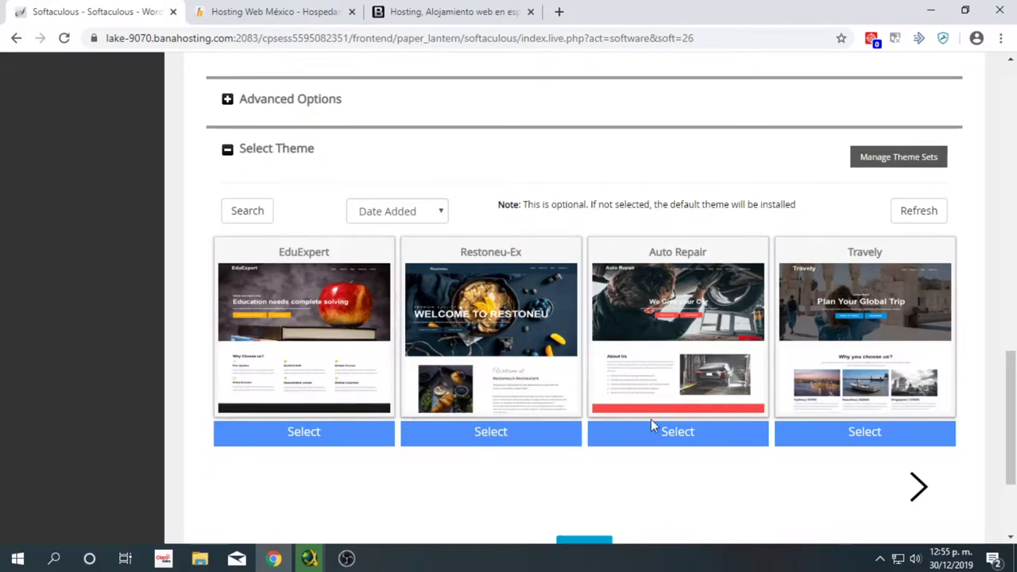
left_click(922, 487)
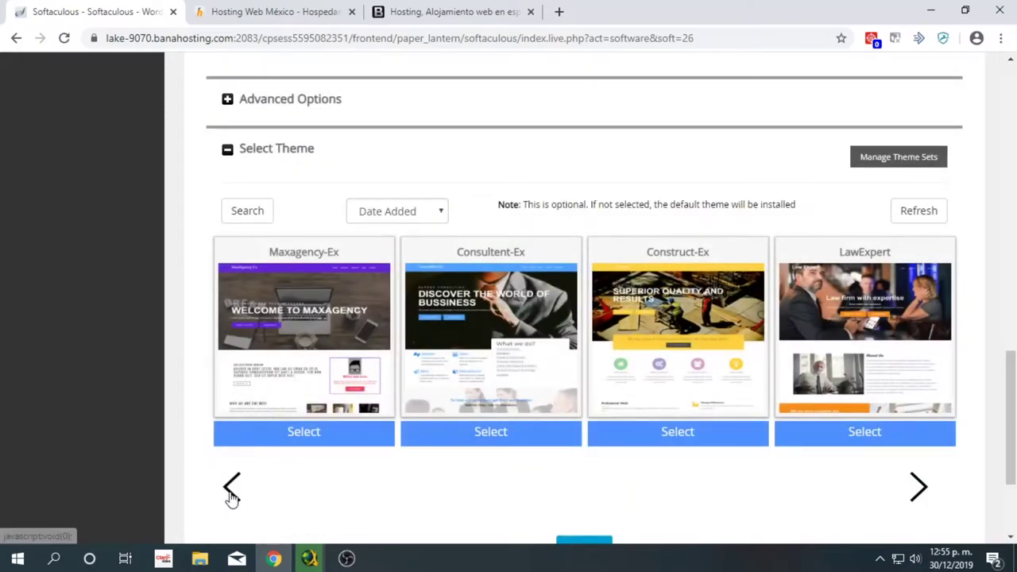
left_click(233, 487)
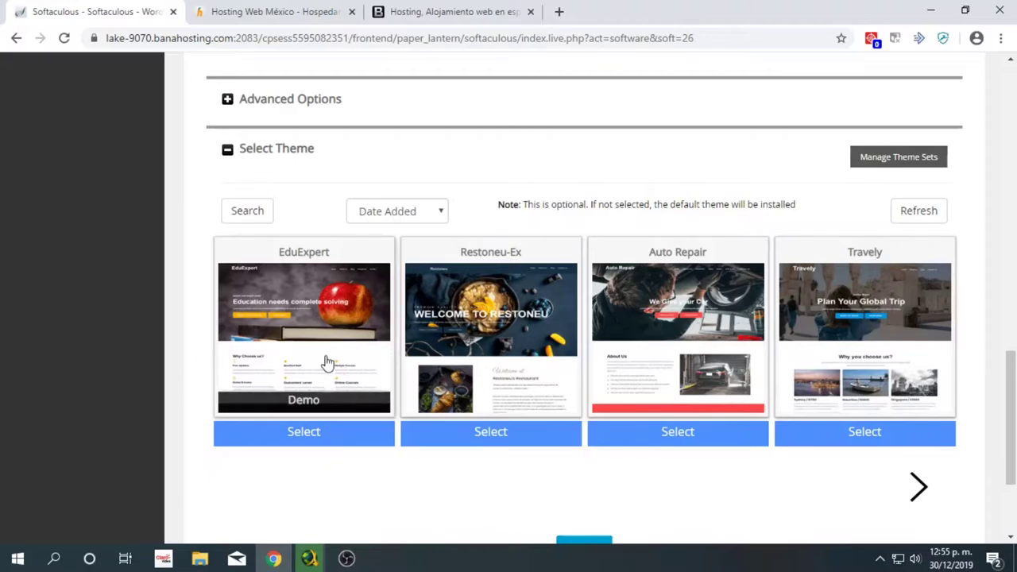
left_click(334, 439)
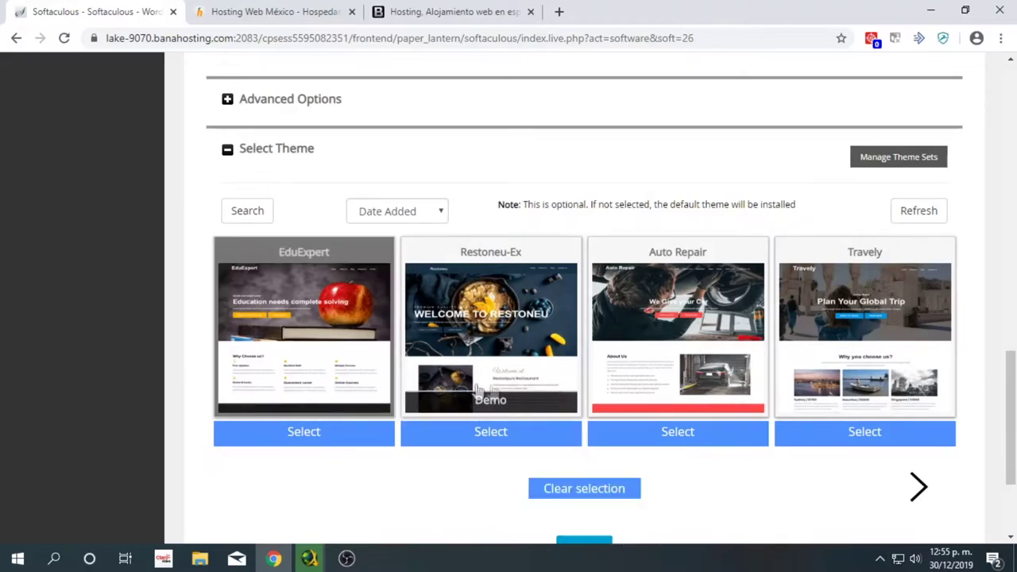
left_click(518, 442)
scroll(561, 425, "down", 2)
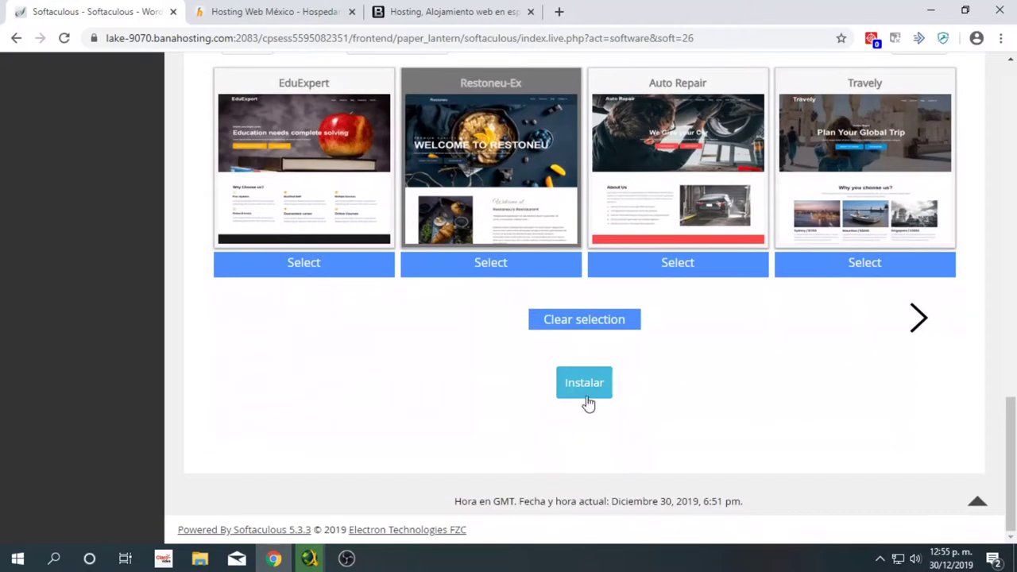
left_click(586, 393)
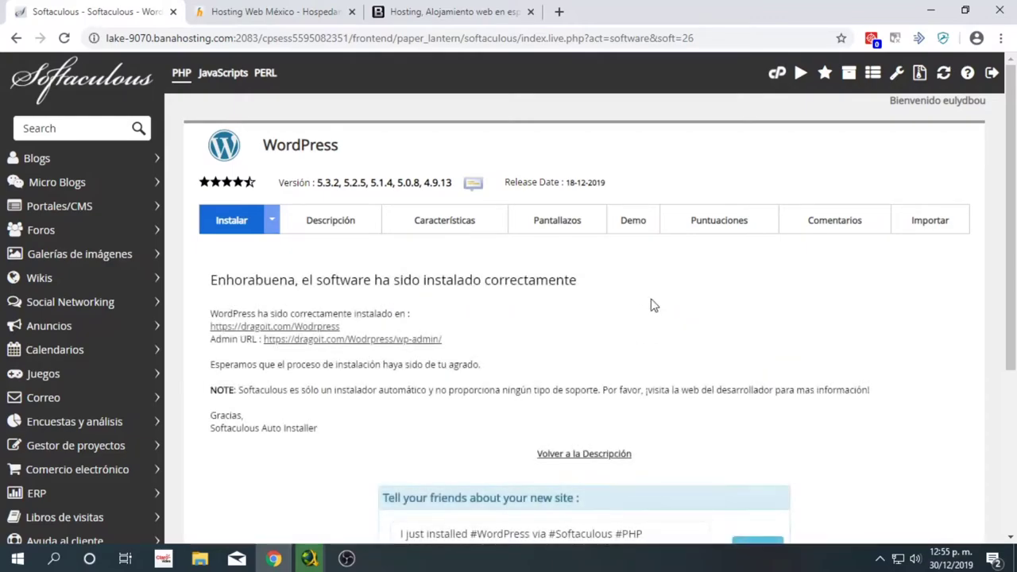
- Open /Wodrpress/wp-admin in a new tab, then review the install location and admin URL
left_click(405, 342)
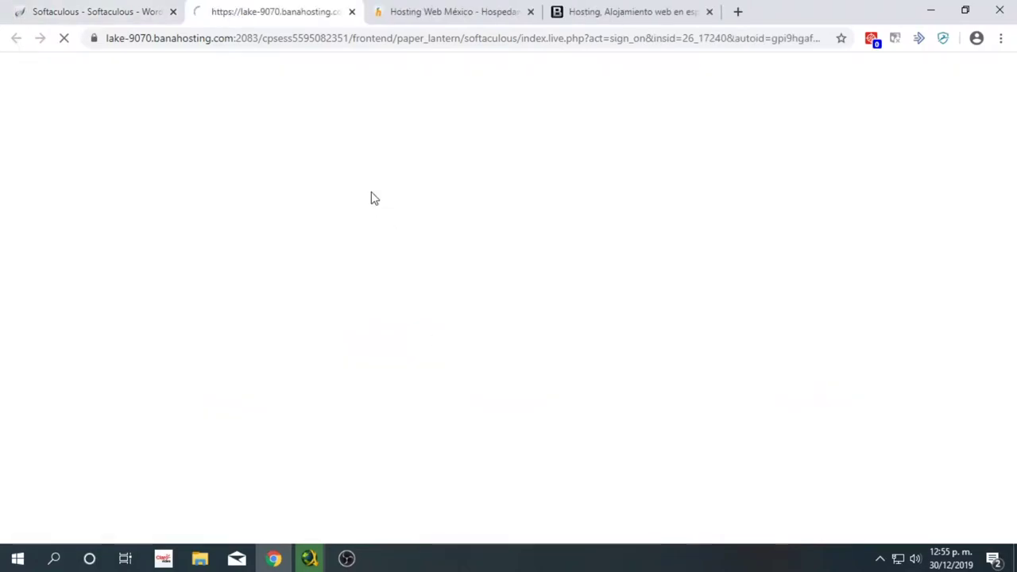
left_click(115, 10)
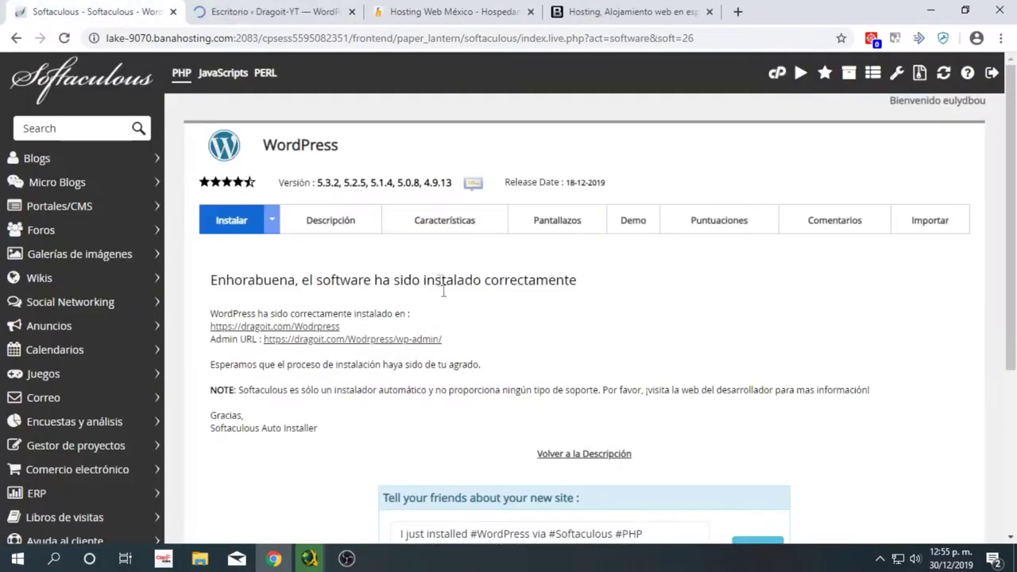
left_click_drag(475, 344, 266, 340)
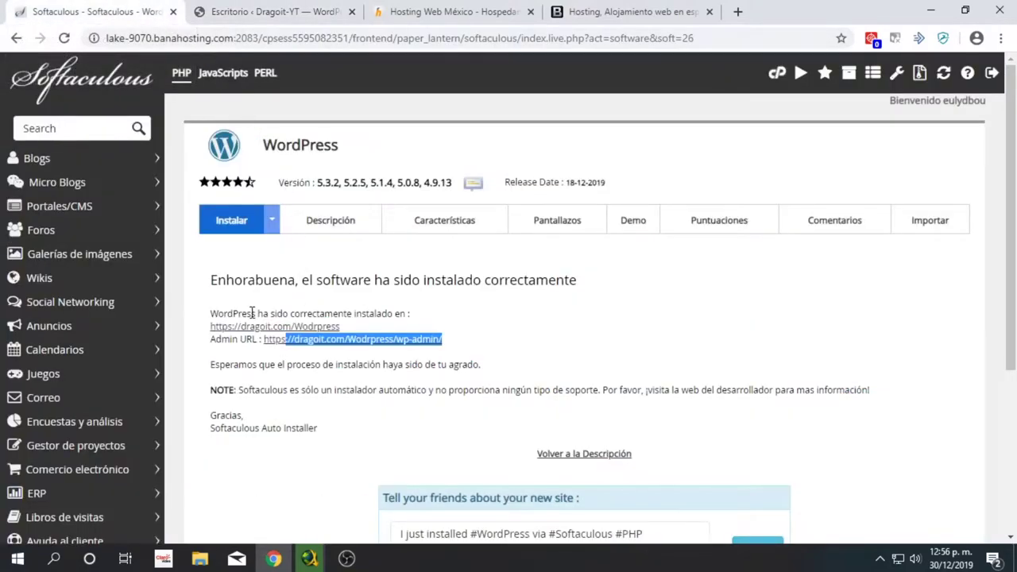
left_click_drag(211, 312, 442, 326)
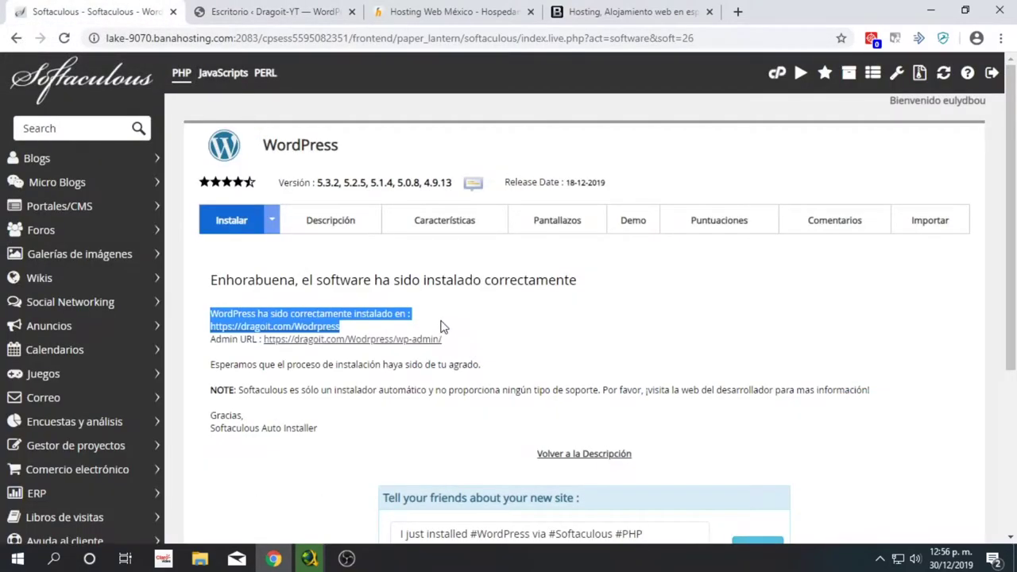
left_click(349, 352)
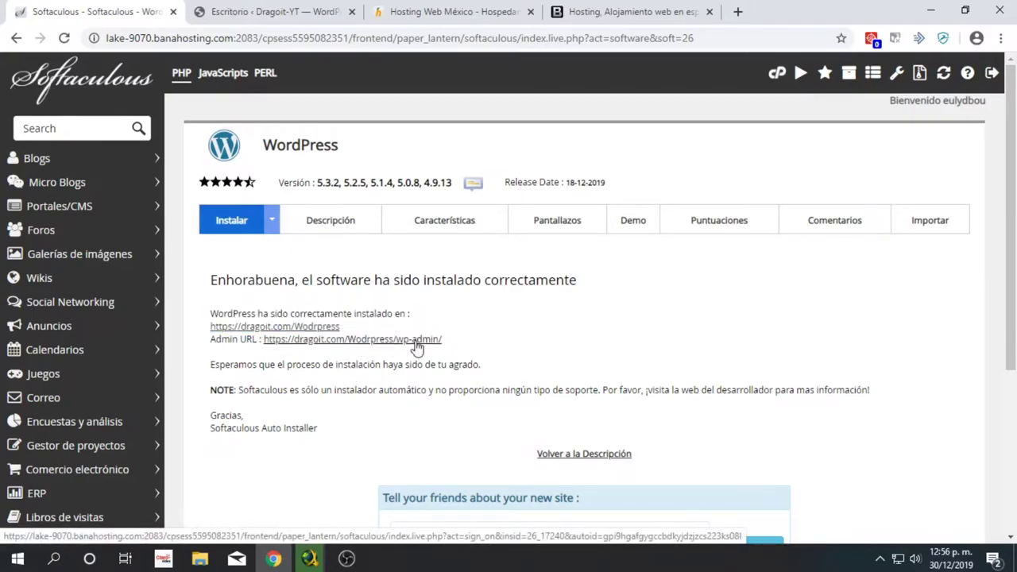
- Switch to the Dragoit-YT WordPress dashboard and scroll through it
left_click(231, 10)
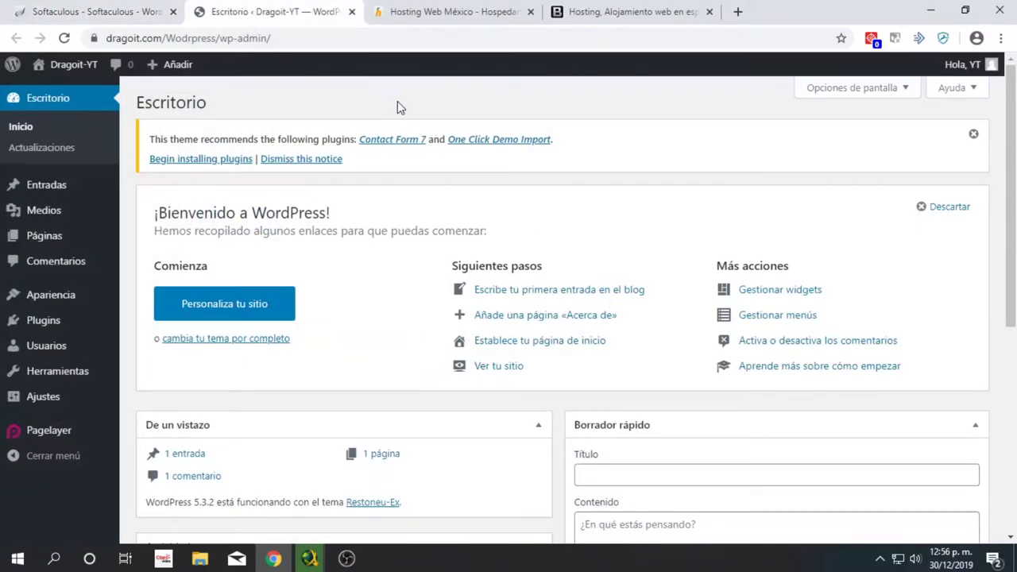
scroll(413, 230, "down", 4)
scroll(413, 320, "down", 2)
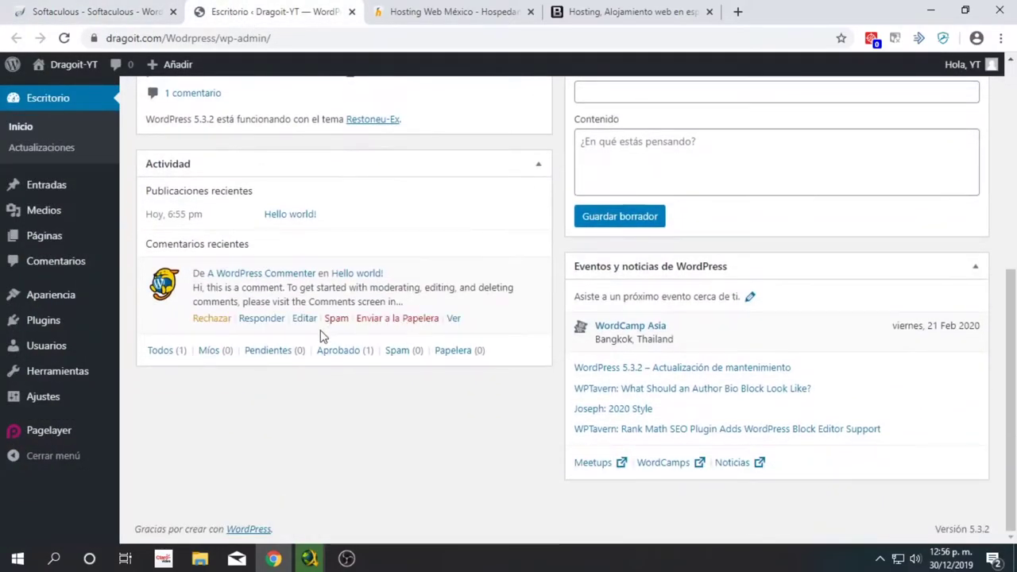
scroll(416, 333, "up", 5)
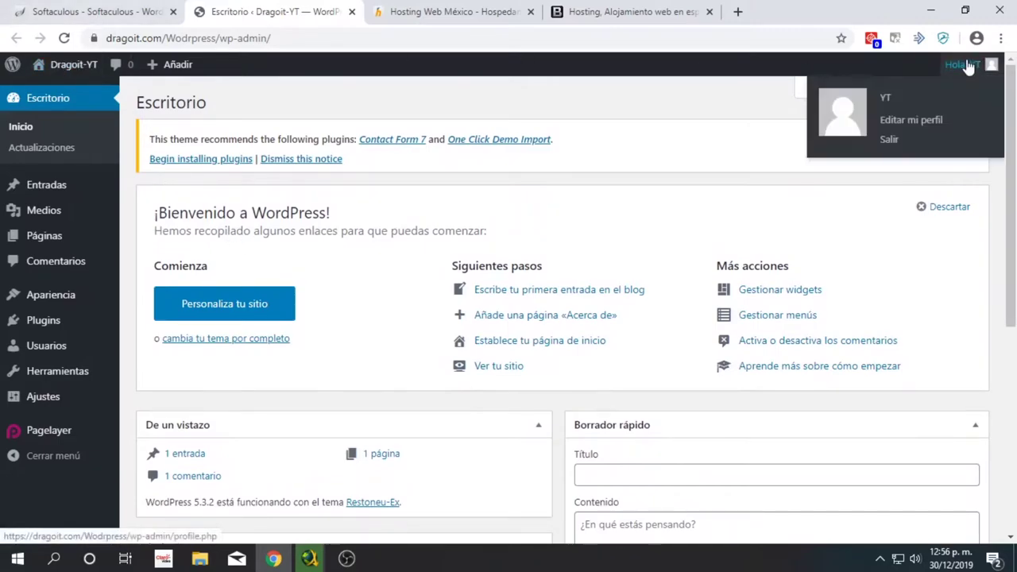
- Check Pagelayer's Settings and Enable Icons tabs, then go to Plugins instalados
mouse_move(117, 213)
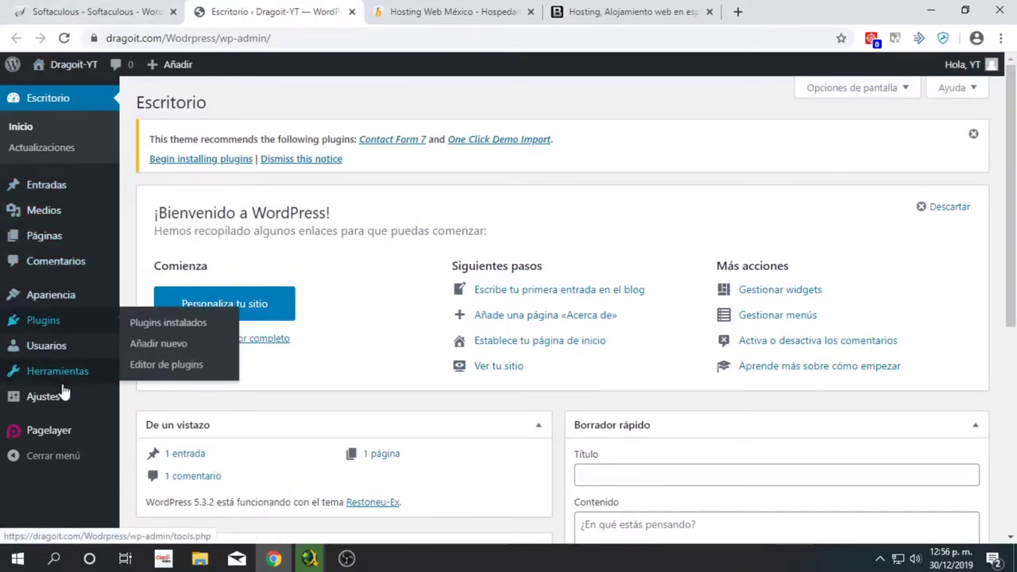
mouse_move(71, 431)
left_click(143, 438)
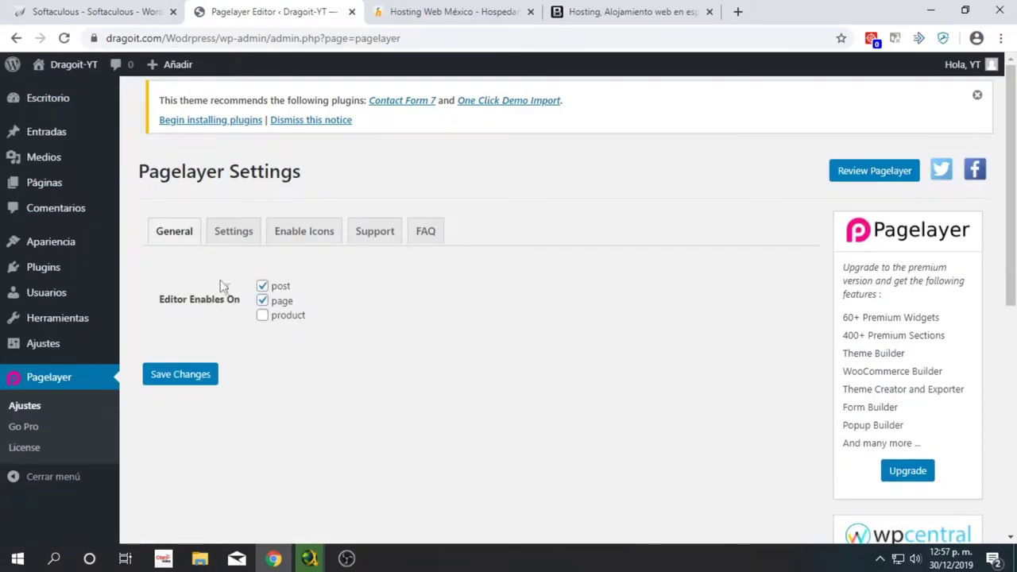
left_click(245, 238)
scroll(309, 242, "up", 3)
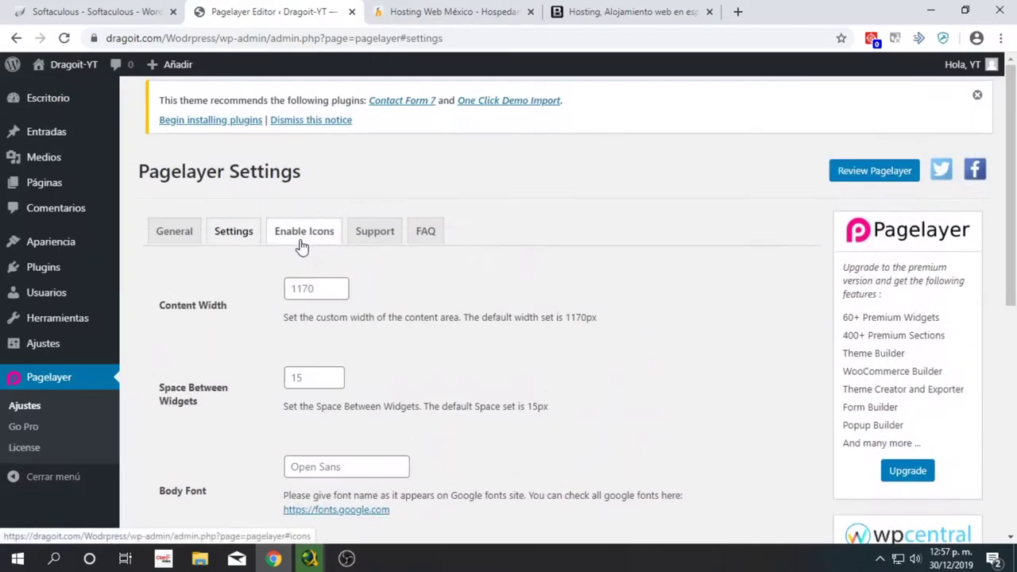
left_click(310, 238)
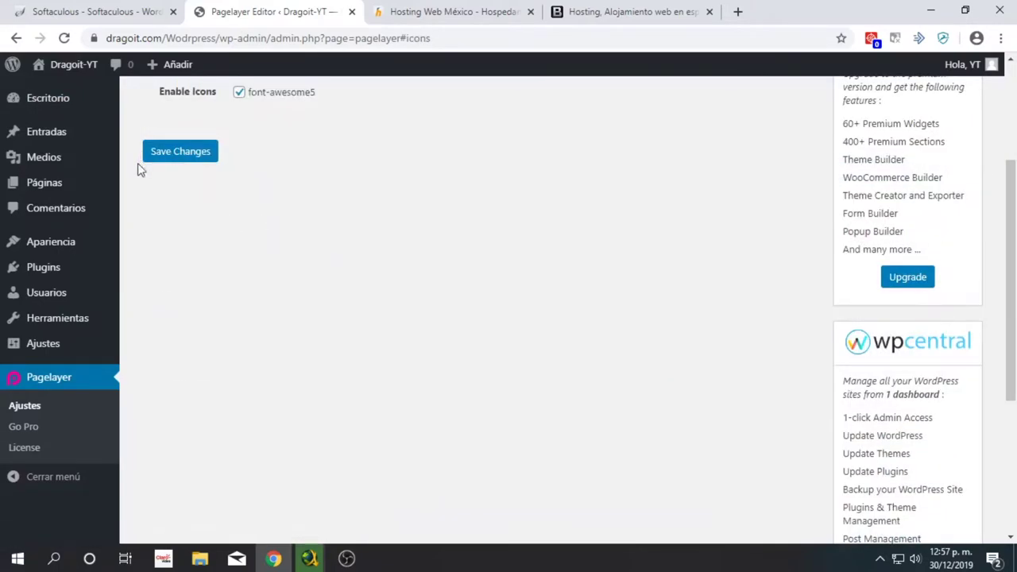
scroll(82, 274, "up", 3)
mouse_move(82, 274)
left_click(167, 271)
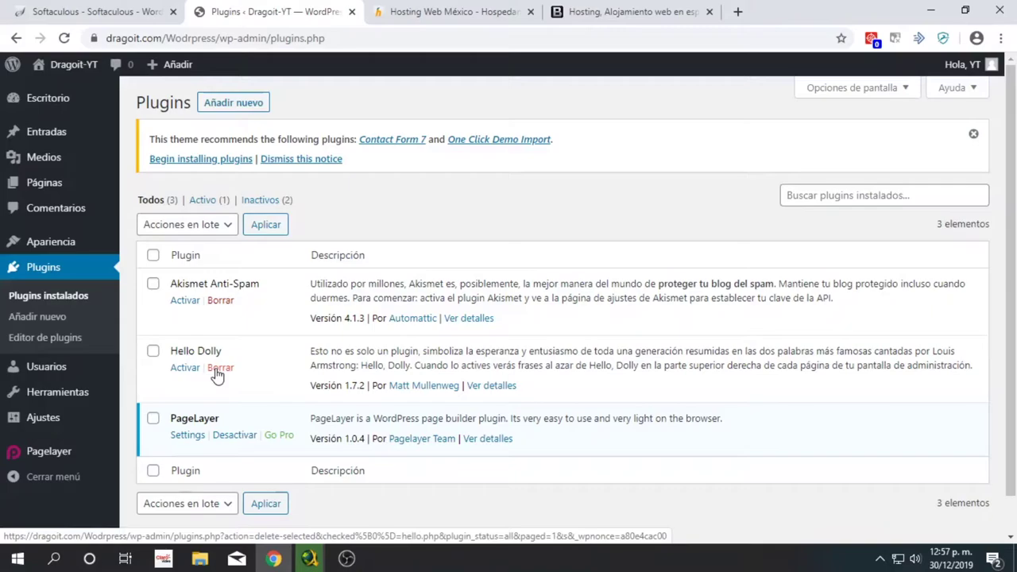
- Open the dragoit.com/Wodrpress homepage from the install page and scroll through its Restoneu layout
left_click(94, 11)
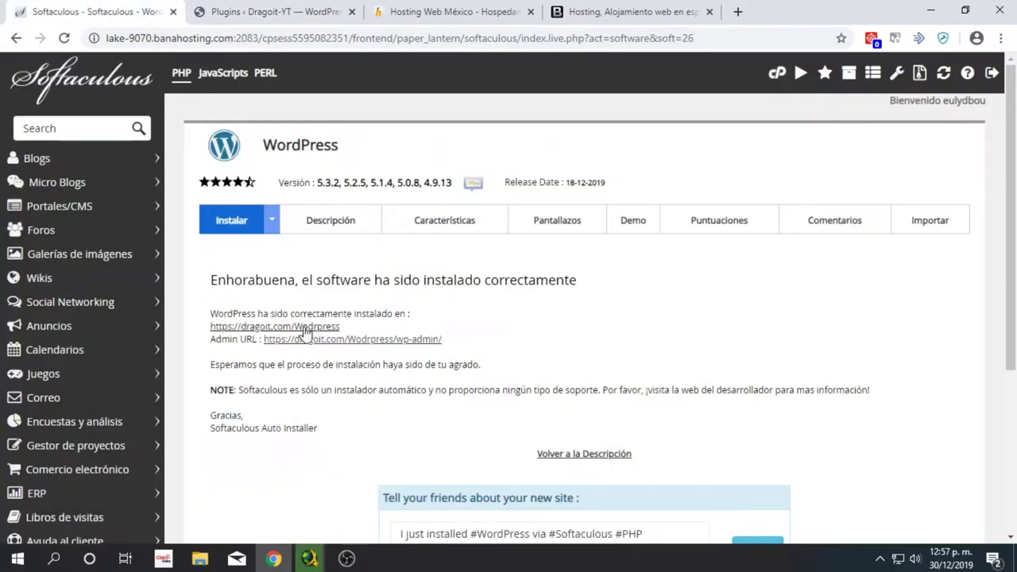
left_click(306, 326)
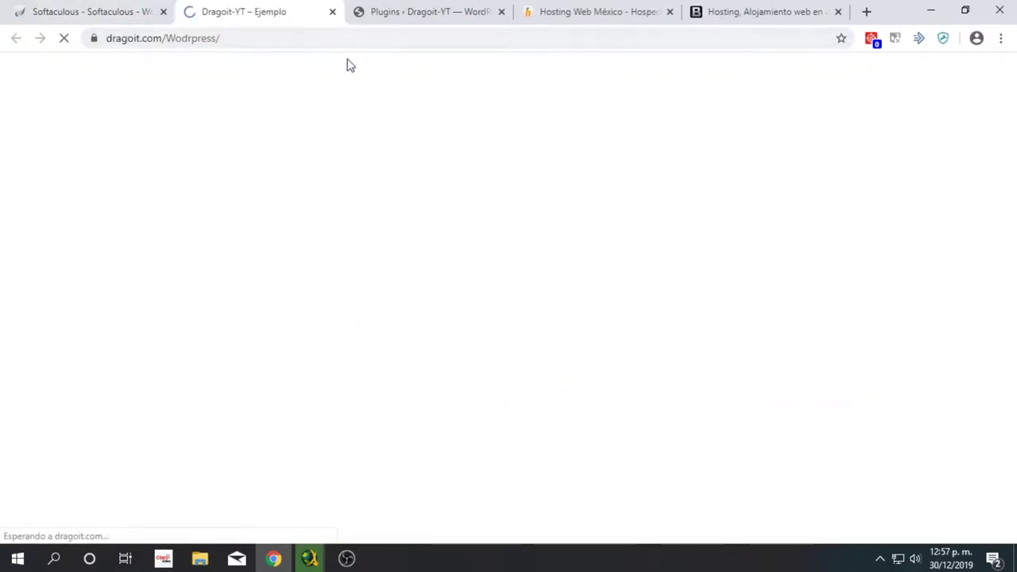
scroll(314, 193, "down", 4)
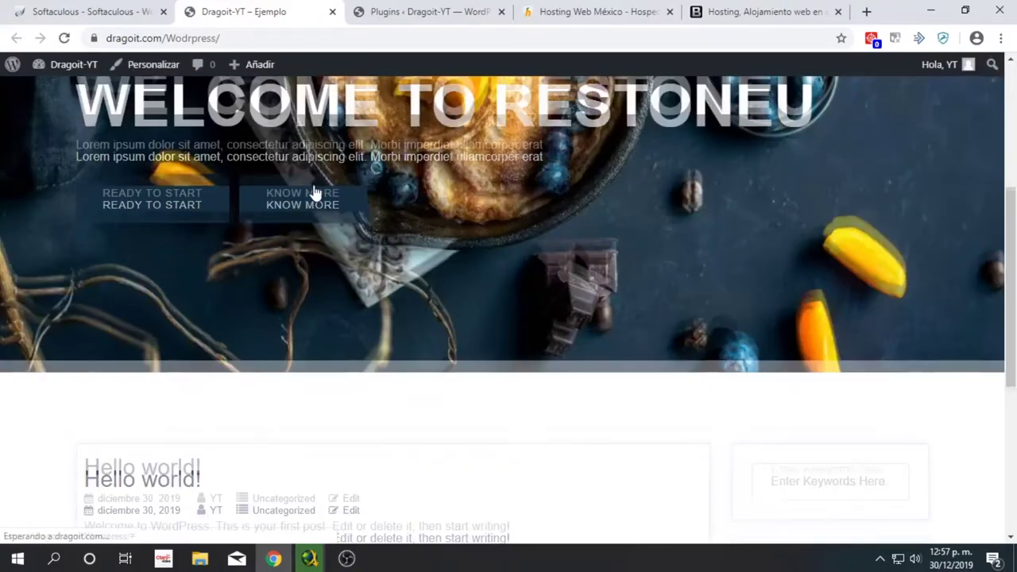
scroll(326, 222, "down", 4)
scroll(341, 245, "up", 8)
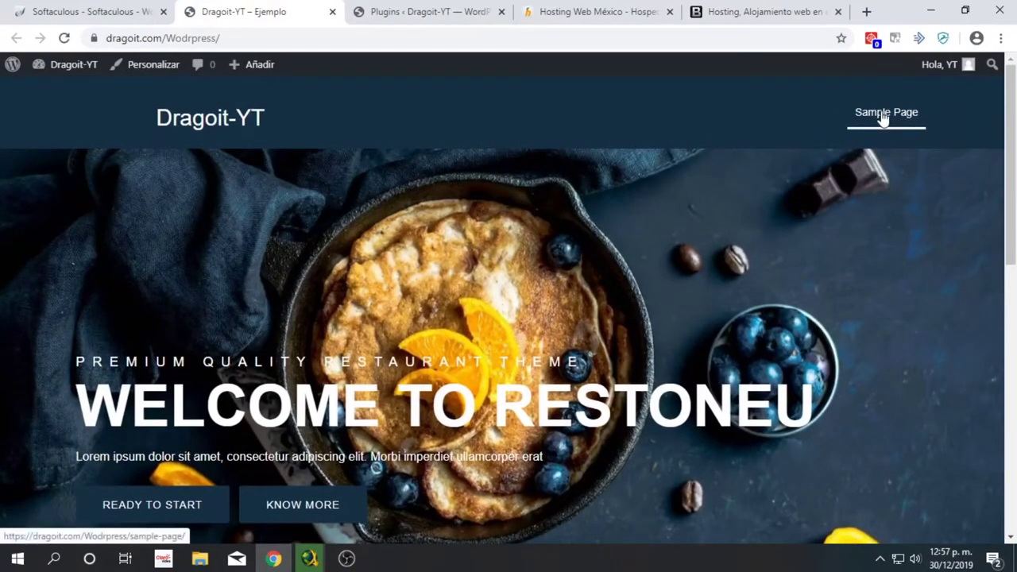
scroll(257, 238, "down", 8)
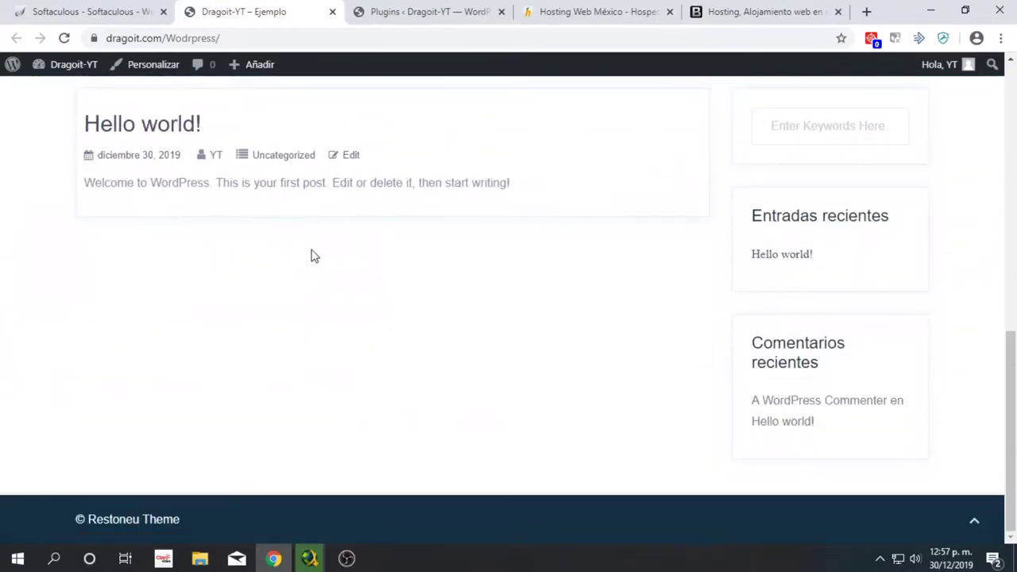
scroll(310, 254, "up", 1)
- Delete the Hello Dolly plugin, then go to Apariencia > Temas
left_click(405, 12)
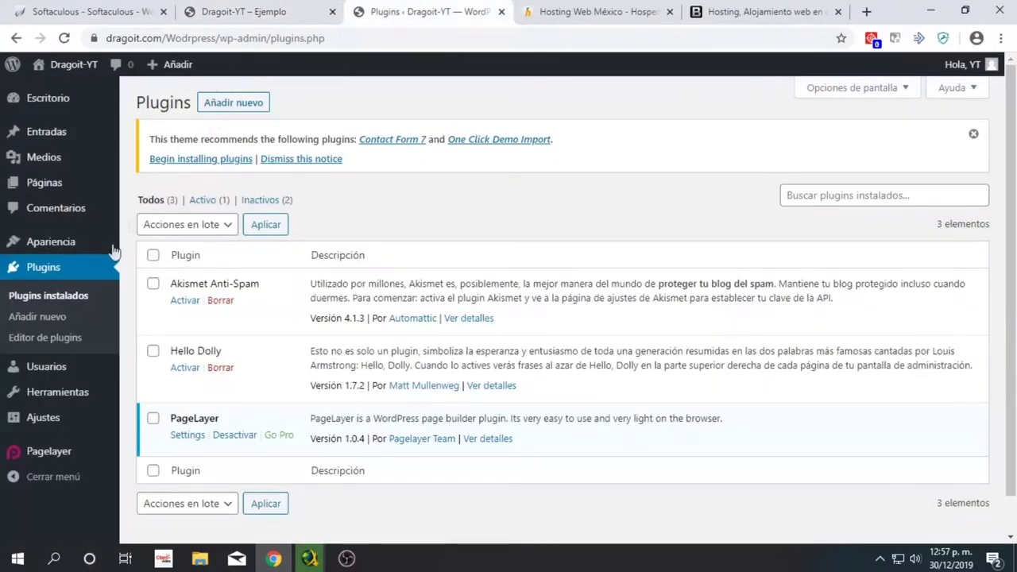
left_click(221, 367)
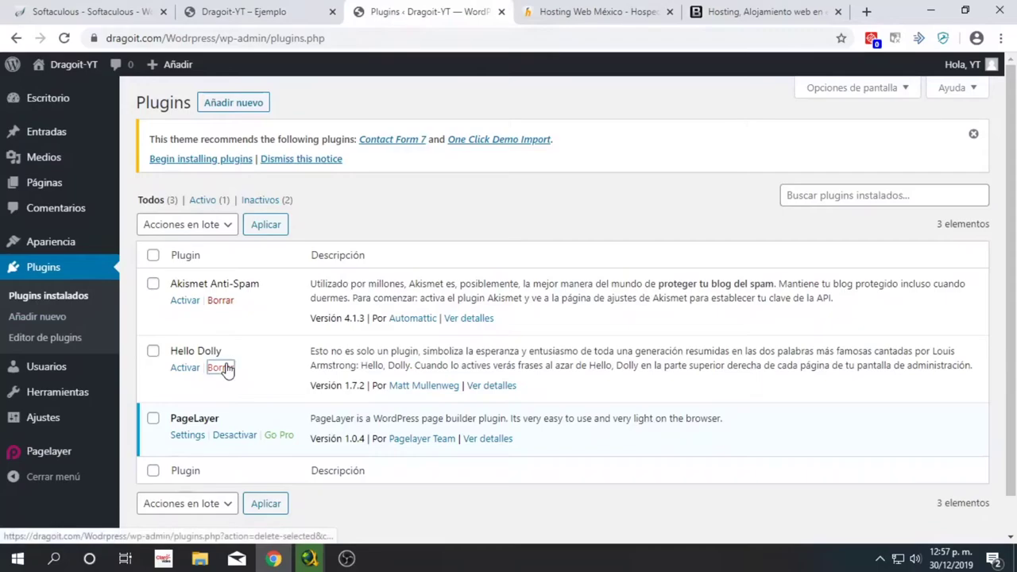
left_click(566, 125)
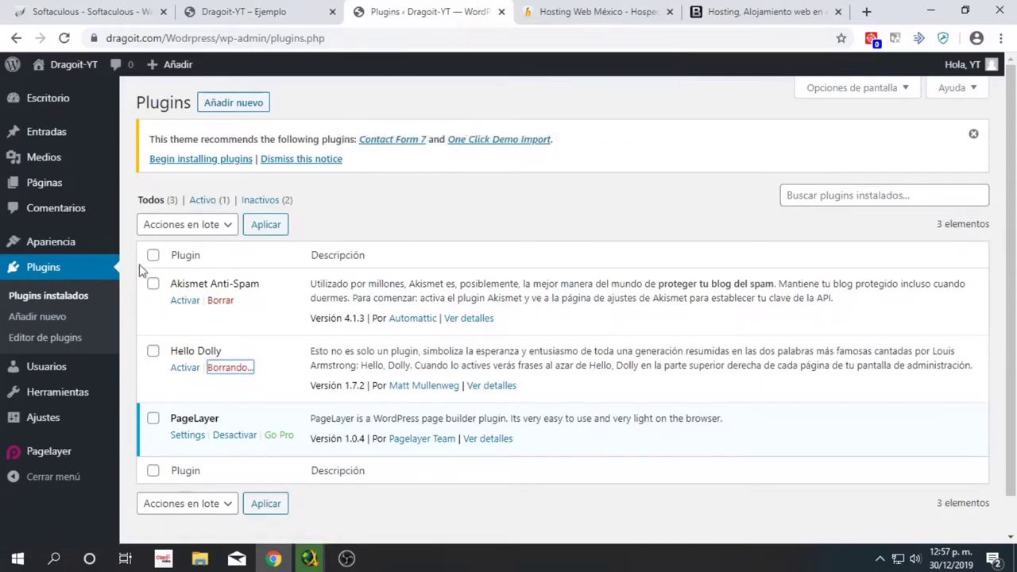
mouse_move(41, 246)
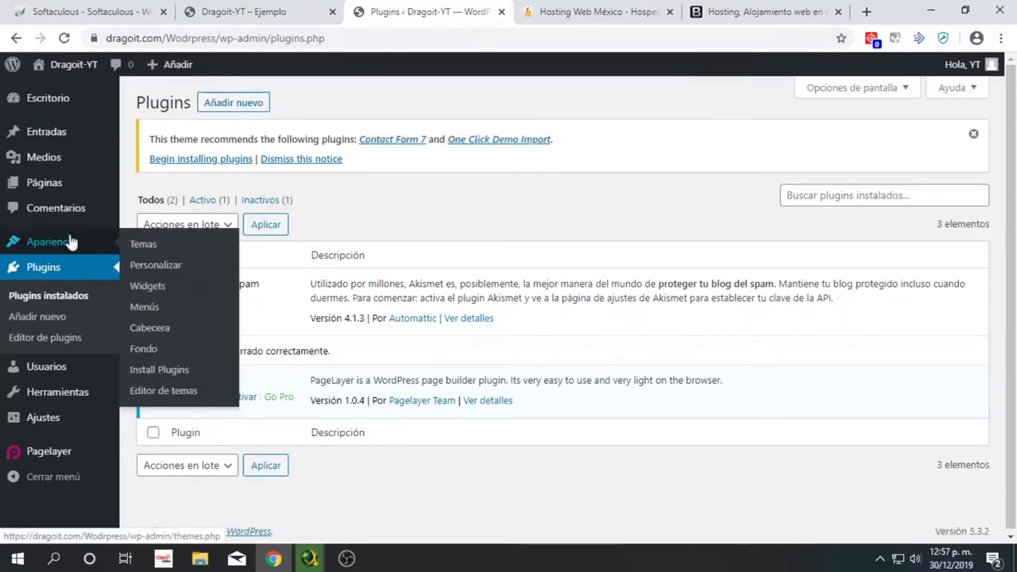
left_click(141, 244)
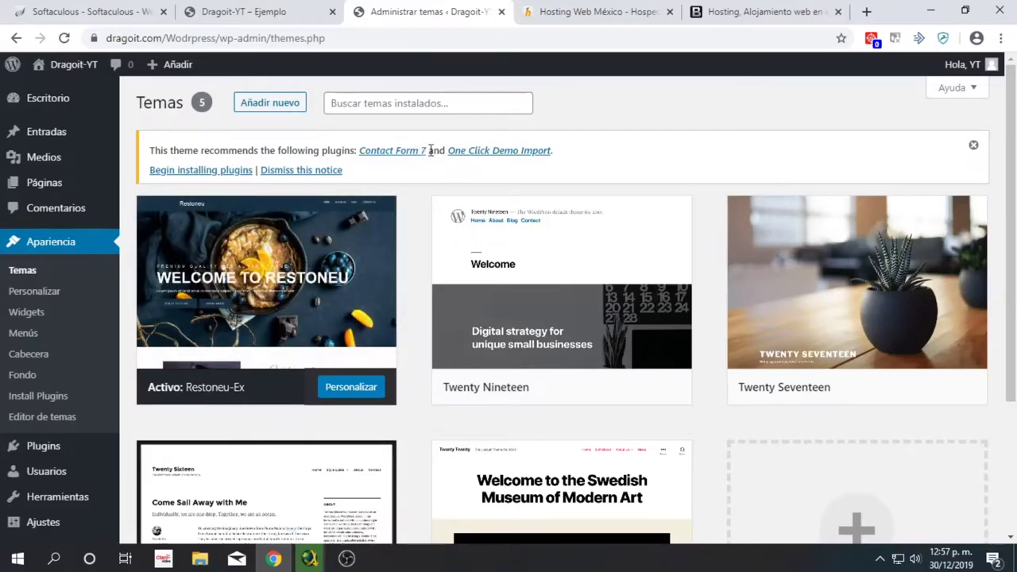
scroll(590, 228, "down", 3)
scroll(590, 228, "up", 3)
mouse_move(67, 132)
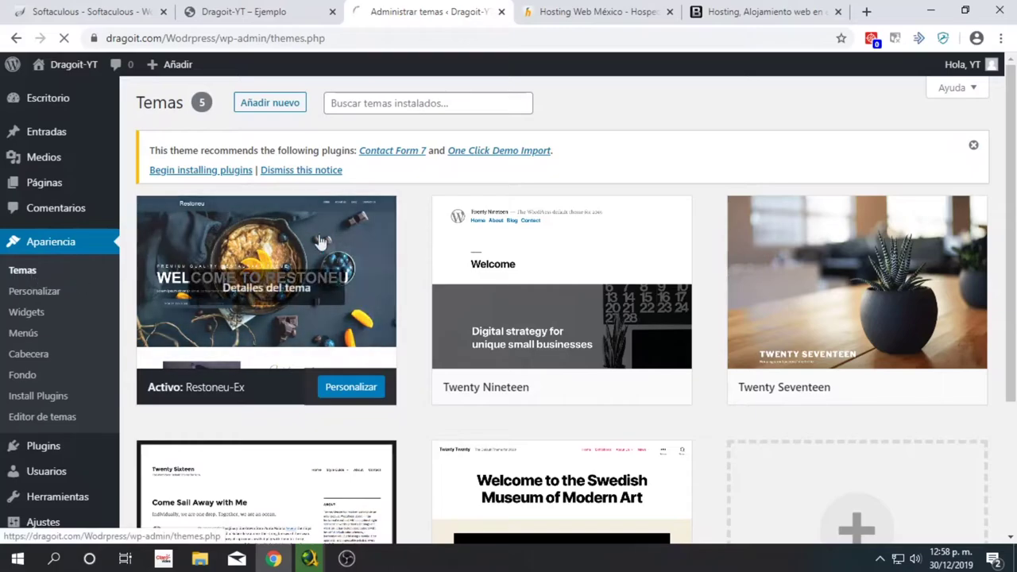
- Open the Añadir temas page and list the Populares themes
left_click(294, 107)
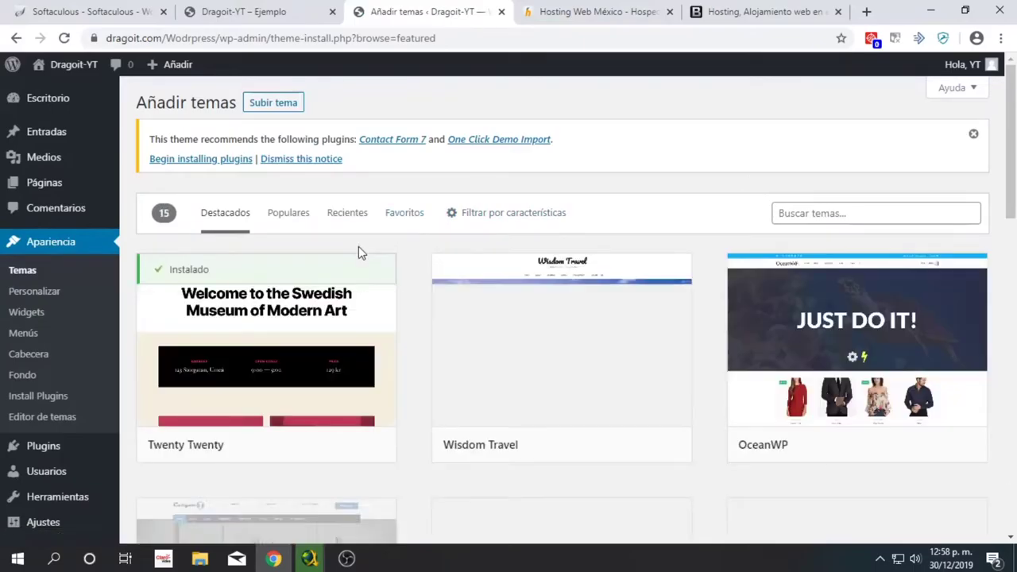
scroll(421, 272, "down", 2)
scroll(435, 274, "down", 3)
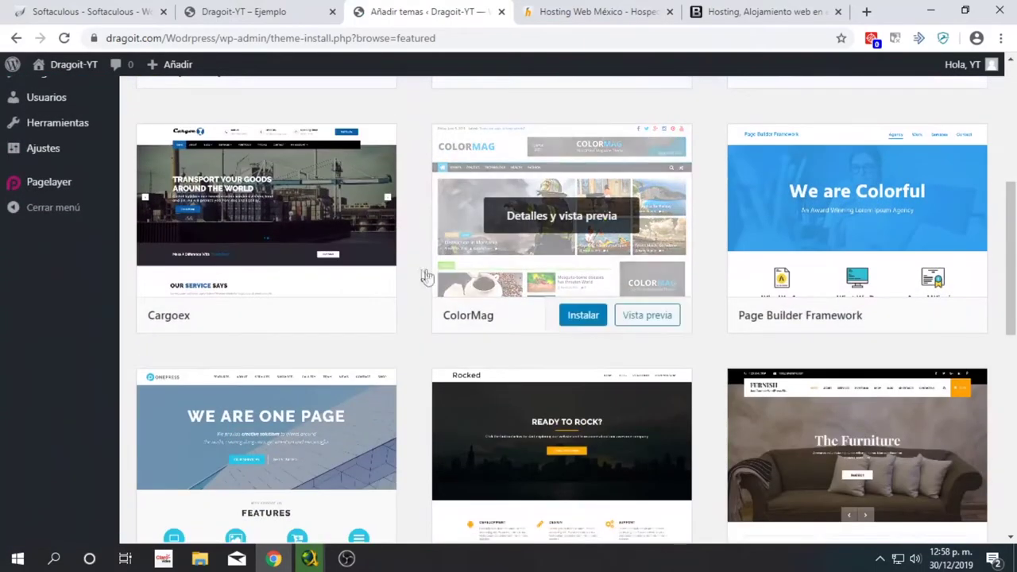
scroll(400, 275, "up", 4)
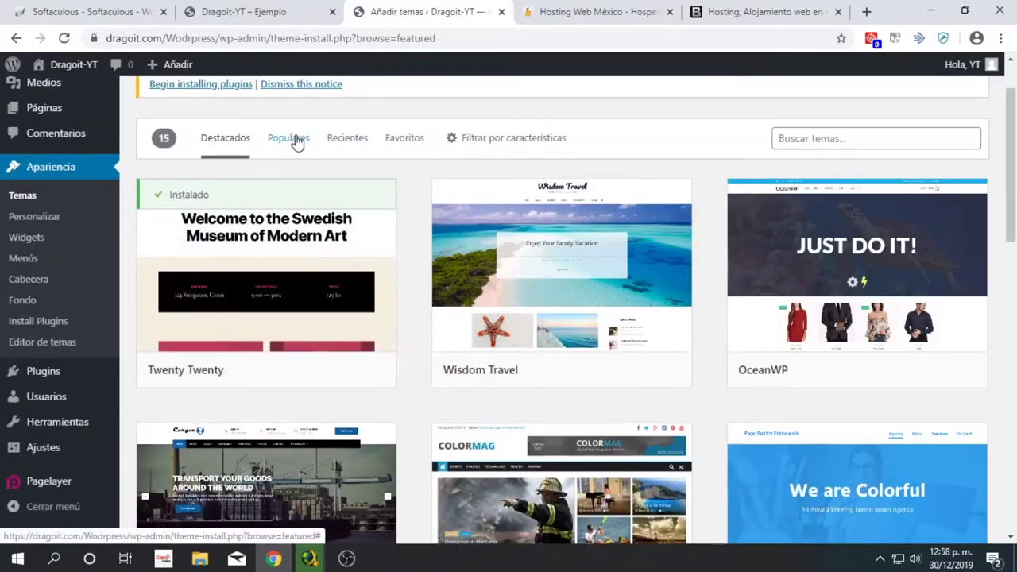
left_click(290, 137)
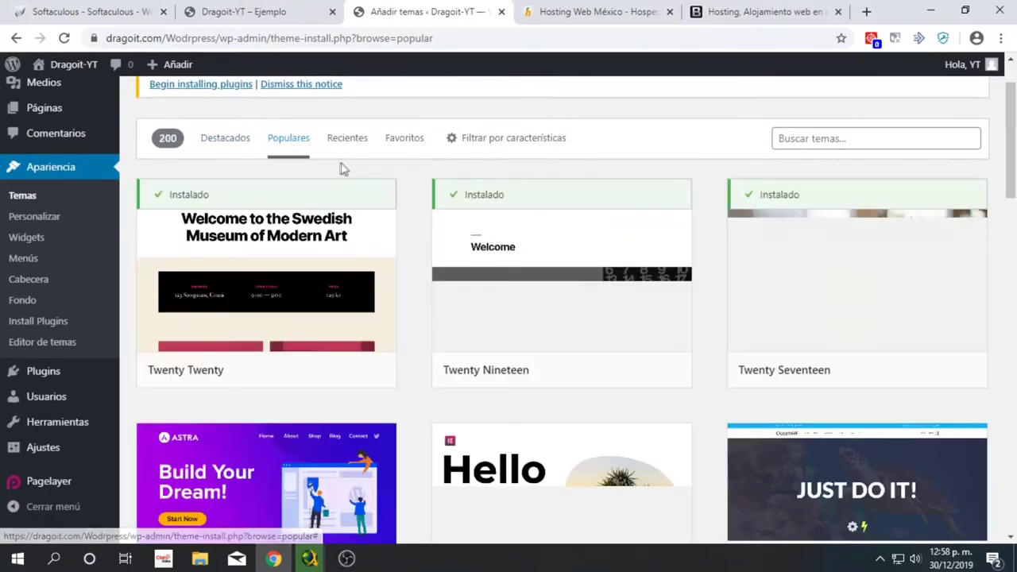
- Switch to Recientes and scroll through the 7481 newest themes, like Pokama Lite and Mismo
left_click(347, 151)
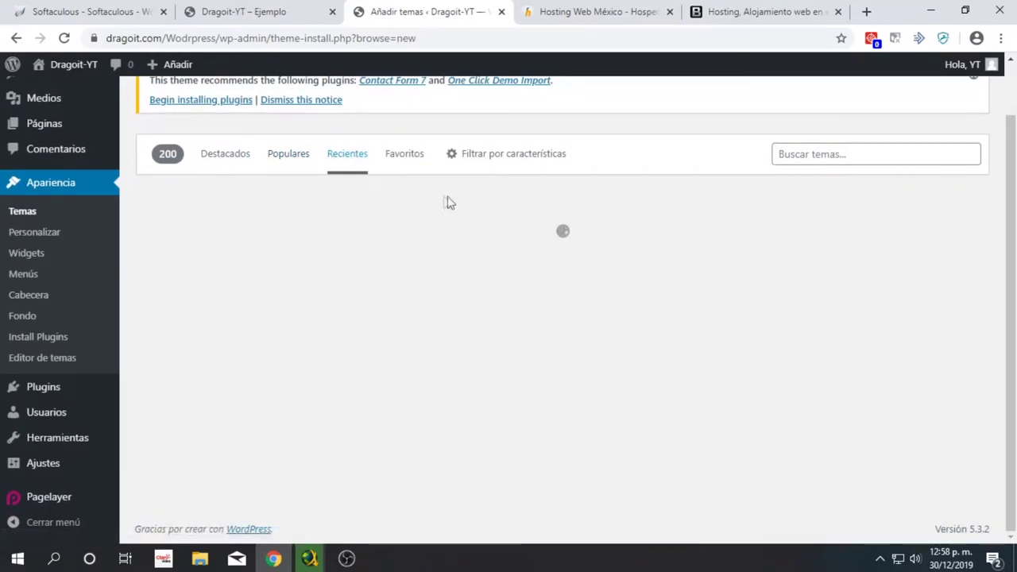
left_click(836, 138)
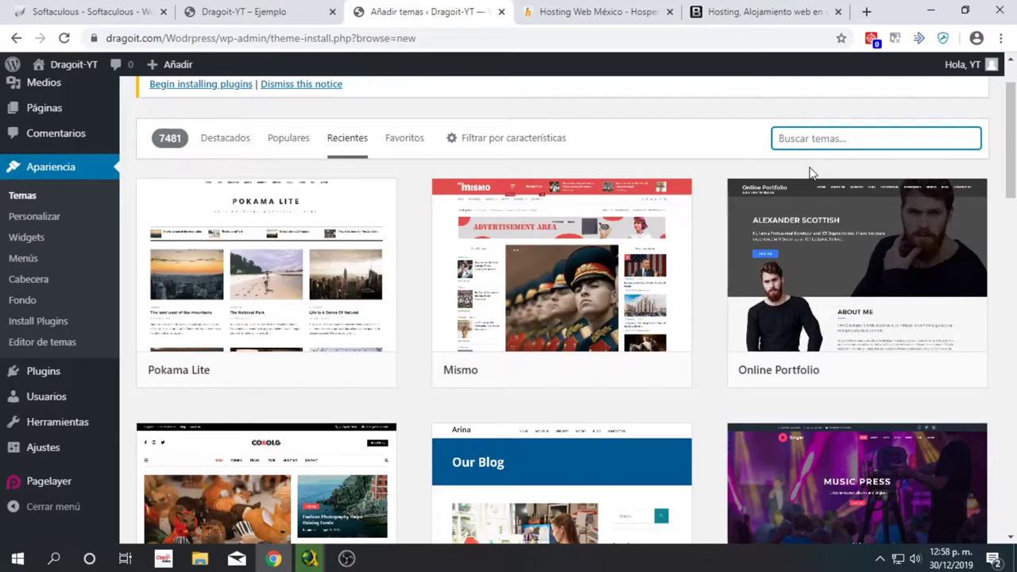
scroll(794, 198, "down", 2)
scroll(722, 254, "down", 2)
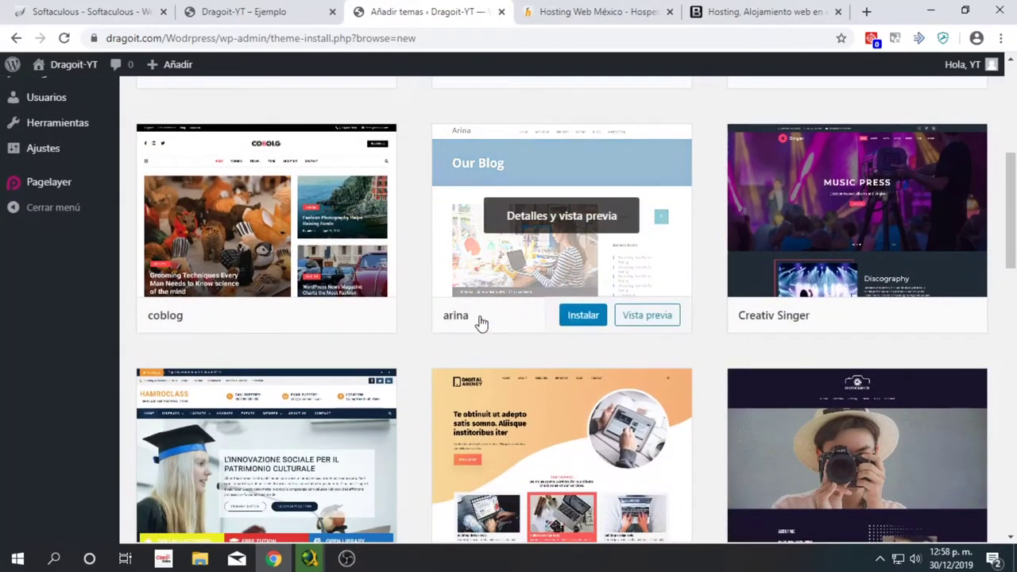
scroll(397, 334, "down", 3)
scroll(409, 251, "up", 8)
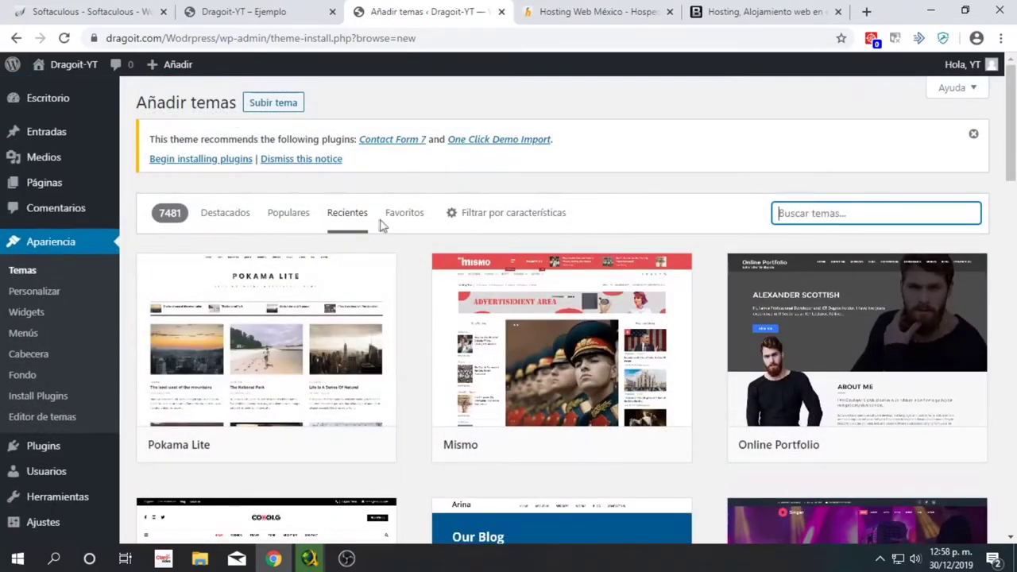
scroll(411, 268, "down", 2)
scroll(411, 269, "down", 6)
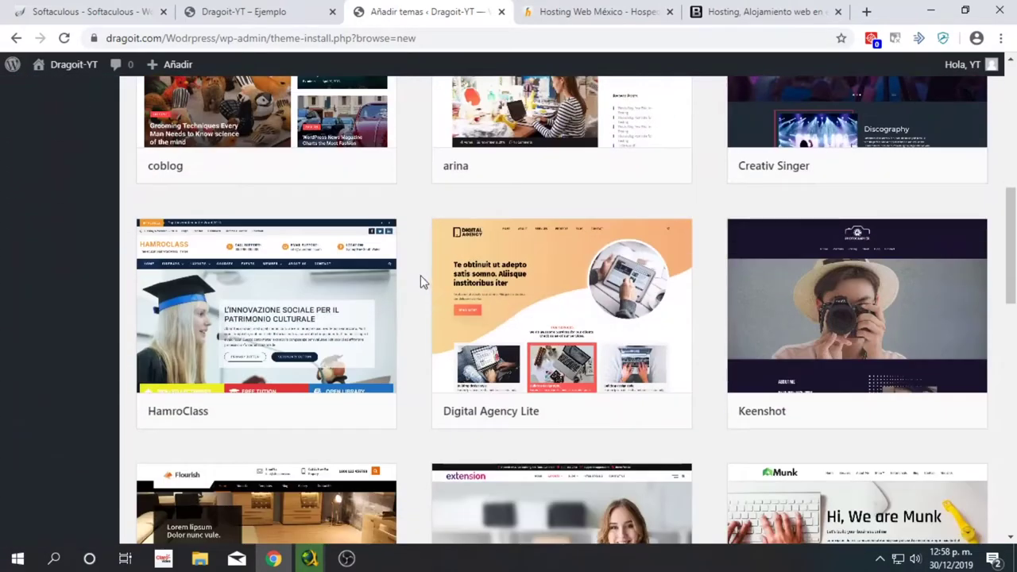
scroll(420, 275, "down", 3)
scroll(424, 274, "down", 2)
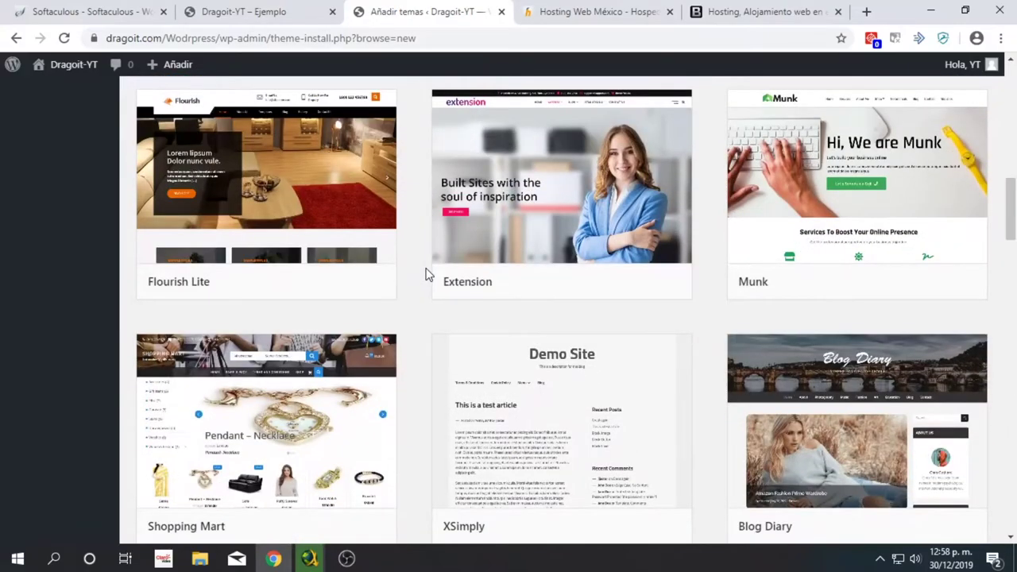
scroll(427, 274, "up", 3)
scroll(425, 272, "down", 2)
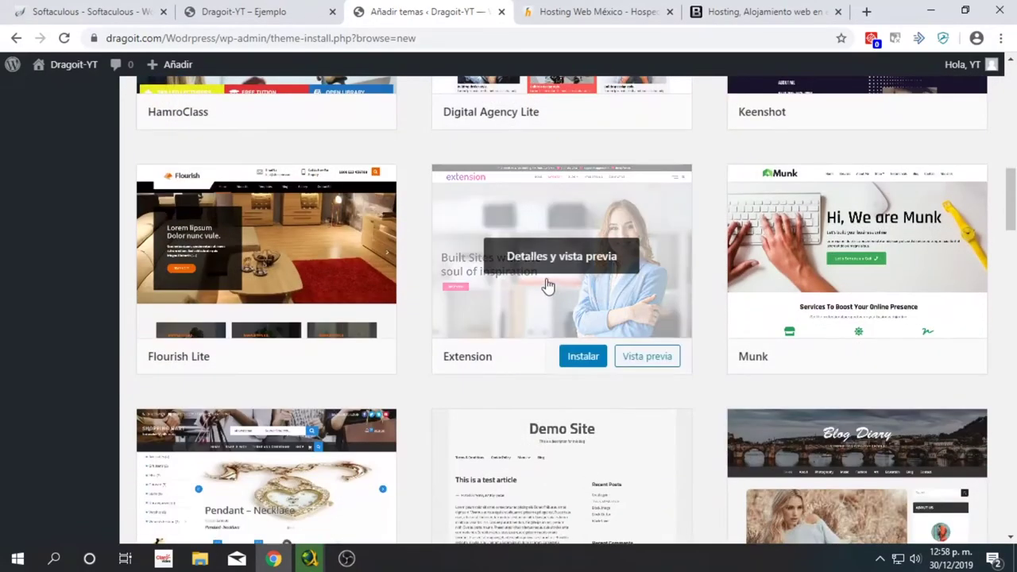
scroll(606, 294, "down", 4)
scroll(376, 327, "down", 2)
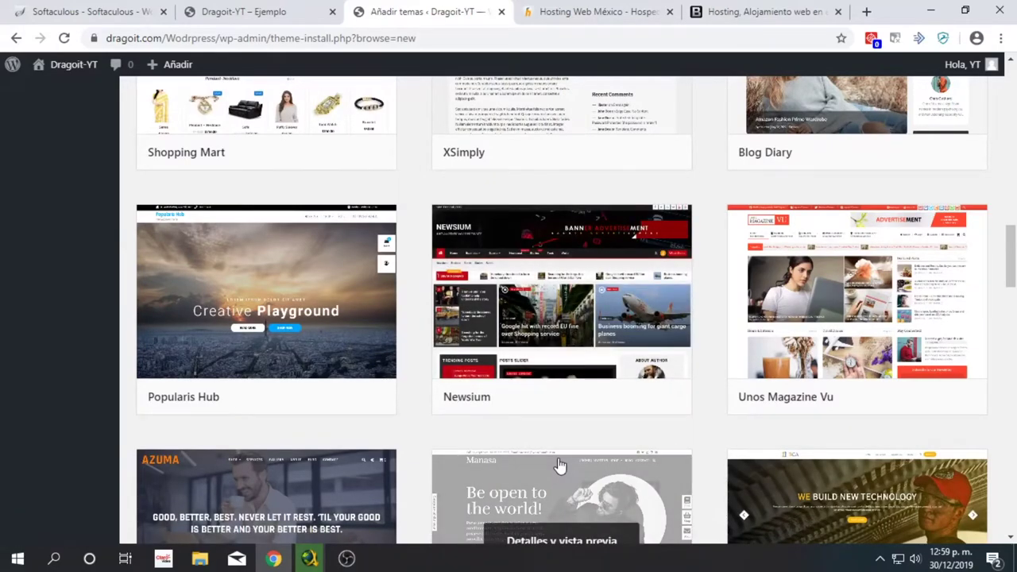
scroll(795, 238, "up", 12)
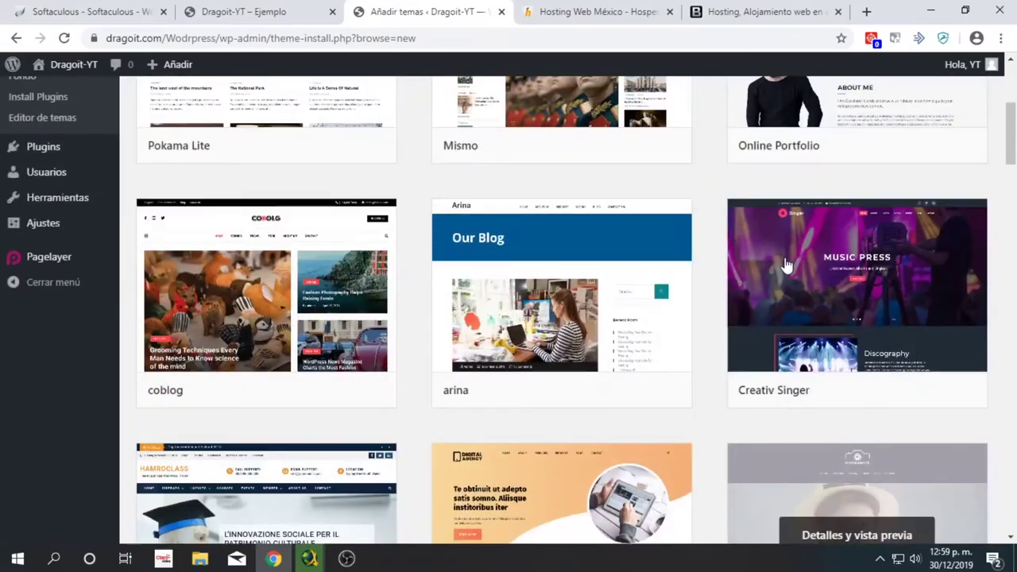
scroll(785, 265, "up", 4)
- Search the theme directory for 'hueman', then delete the search term to restore the list
left_click(807, 215)
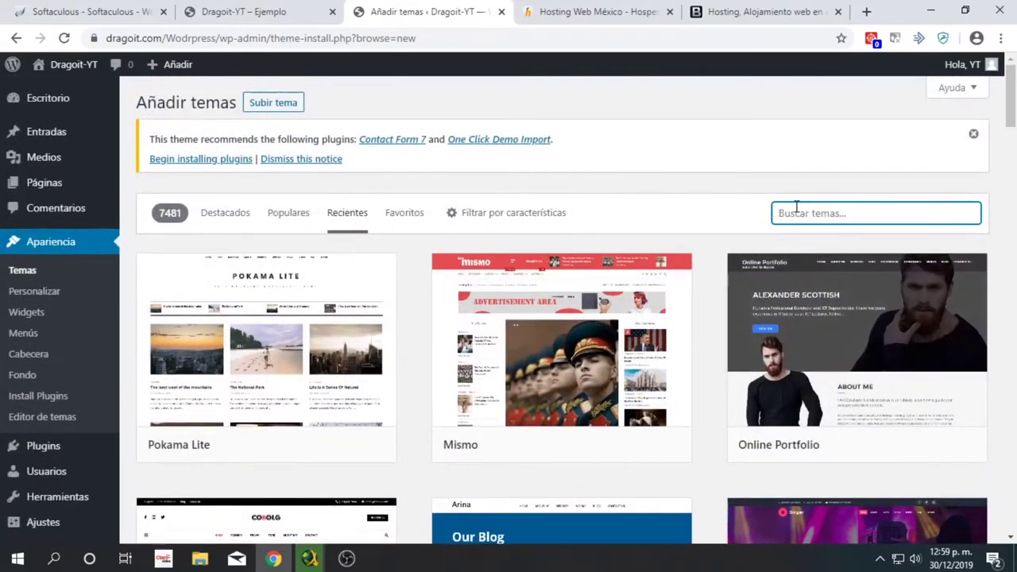
type("hueman")
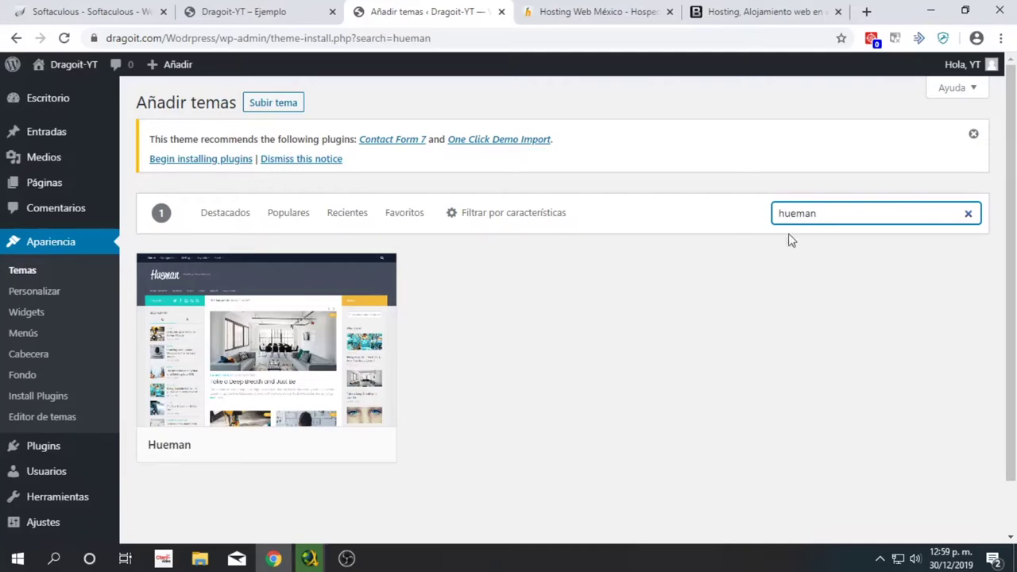
mouse_move(309, 379)
double_click(781, 220)
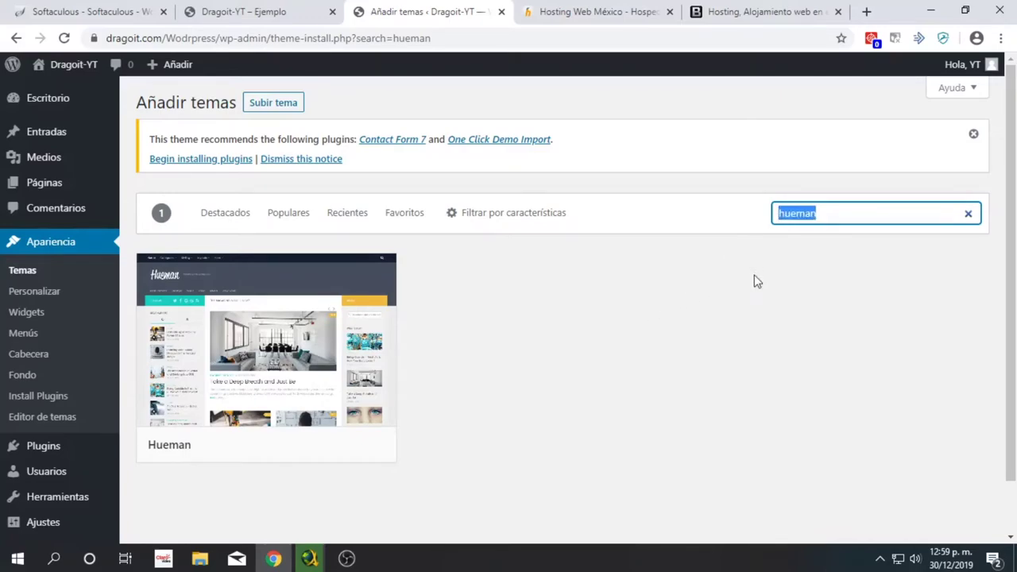
key("BackSpace")
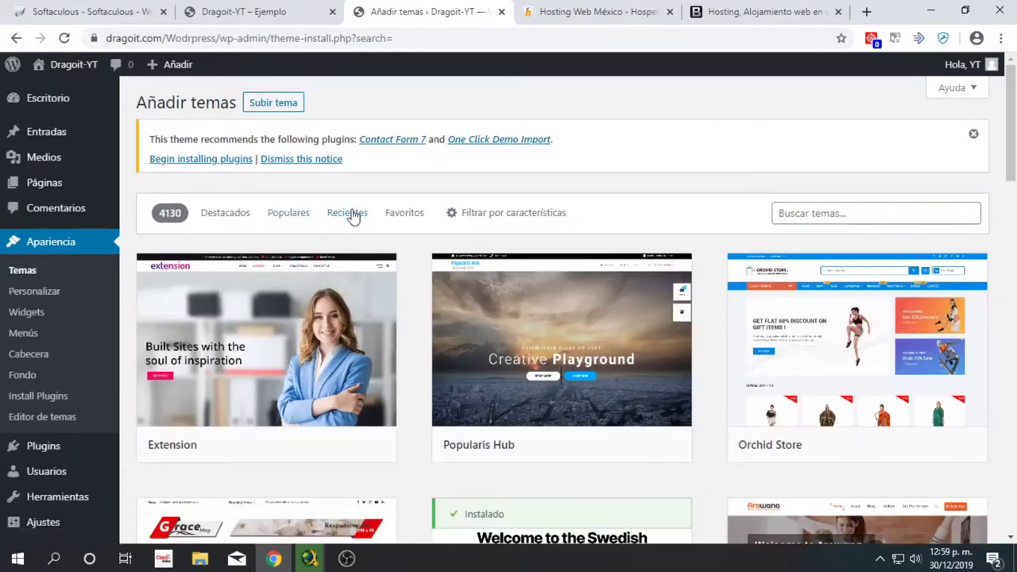
- Return to Recientes and scroll down the newest themes until the Newsium card shows
left_click(349, 213)
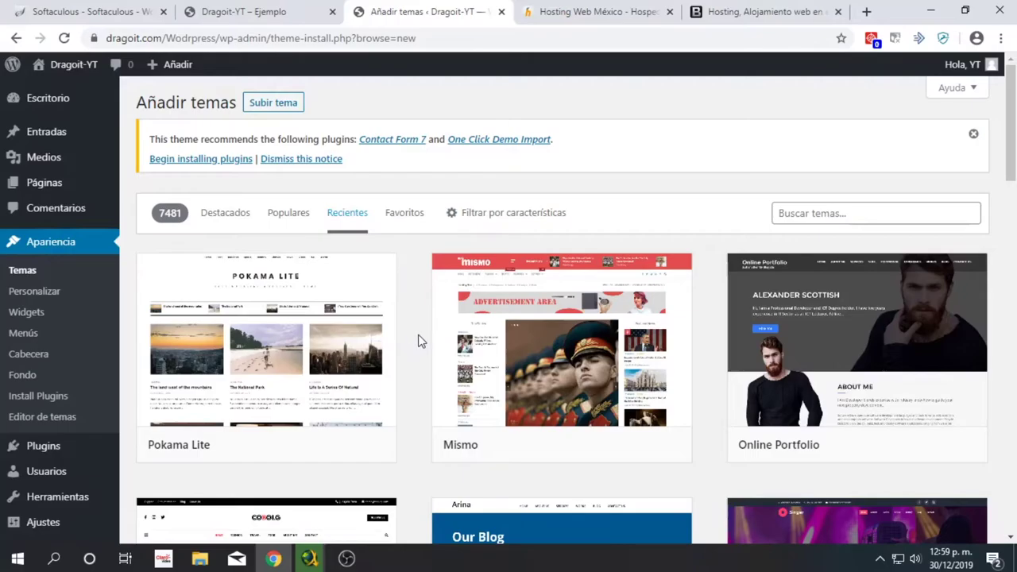
scroll(421, 340, "down", 3)
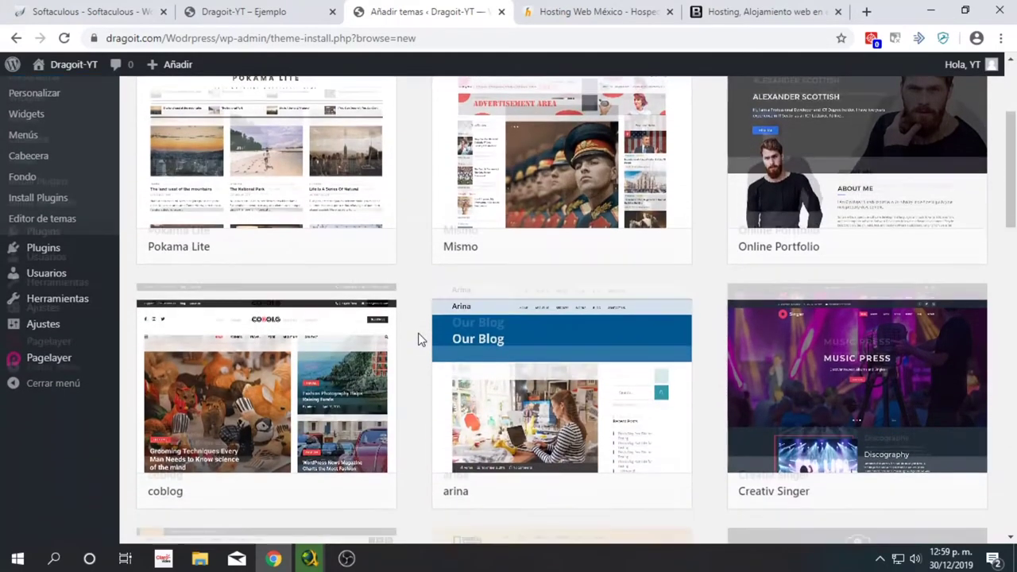
scroll(420, 332, "down", 2)
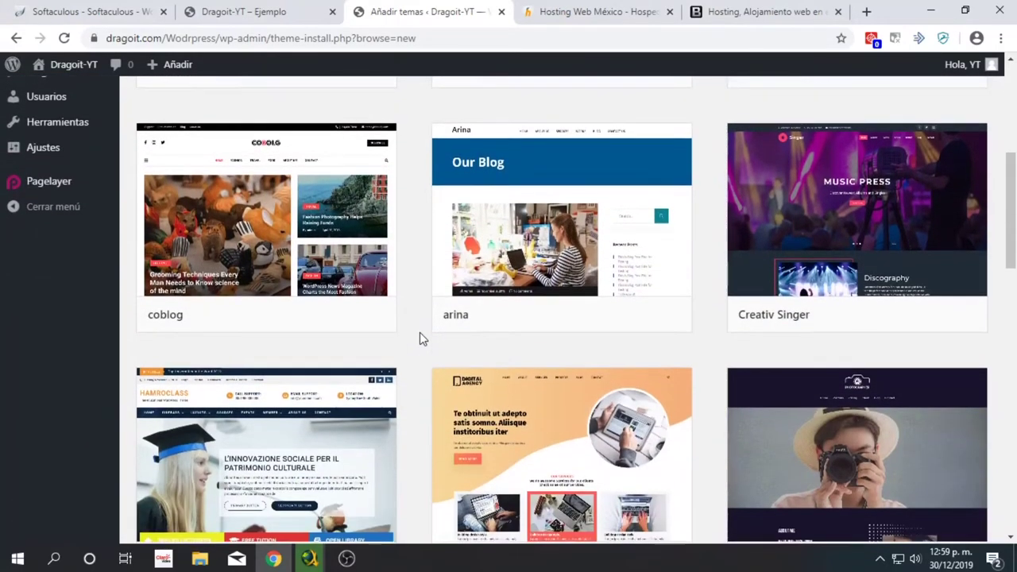
scroll(419, 332, "down", 2)
scroll(419, 332, "down", 2)
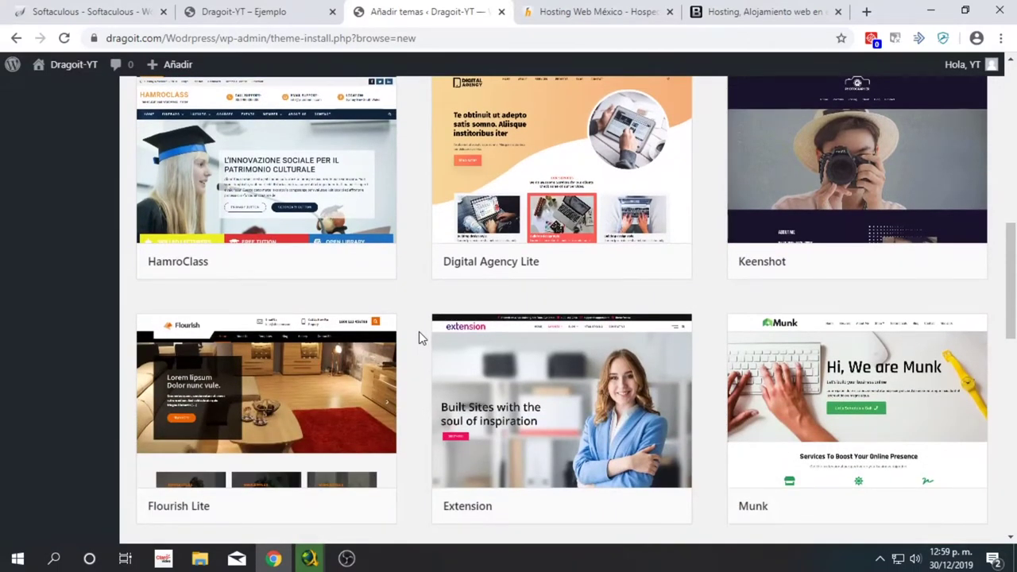
scroll(418, 332, "down", 2)
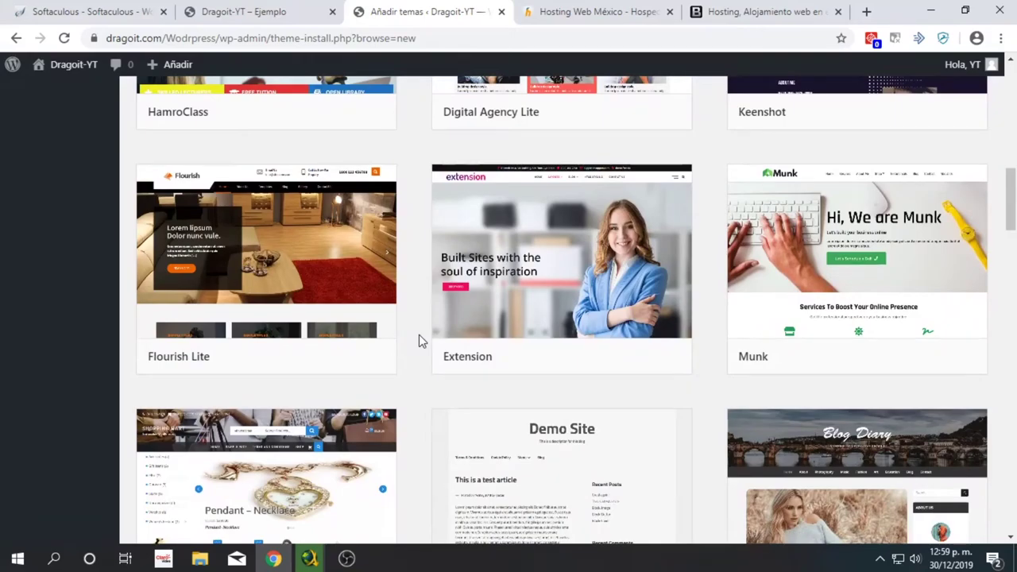
scroll(419, 337, "down", 2)
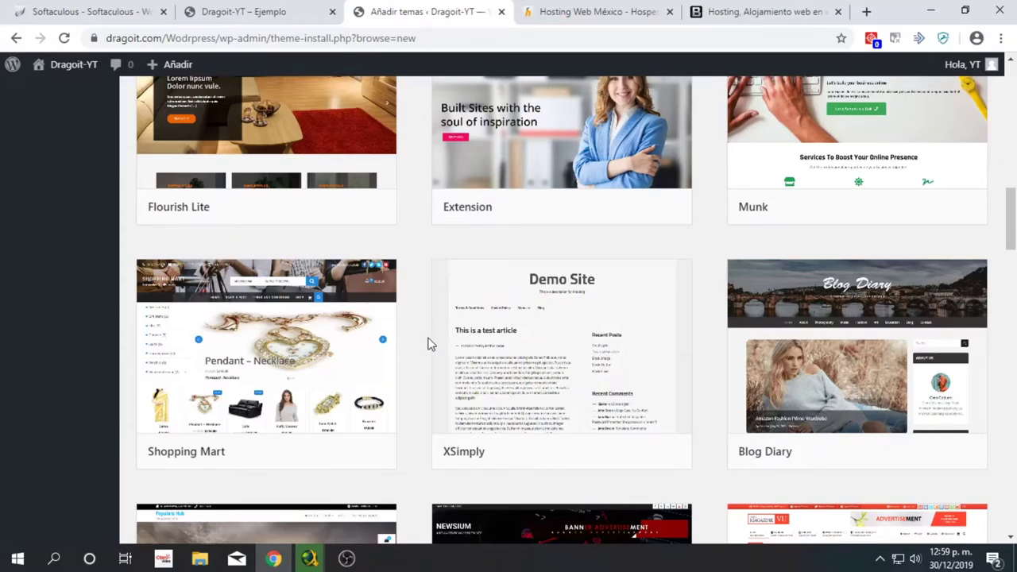
scroll(427, 343, "down", 3)
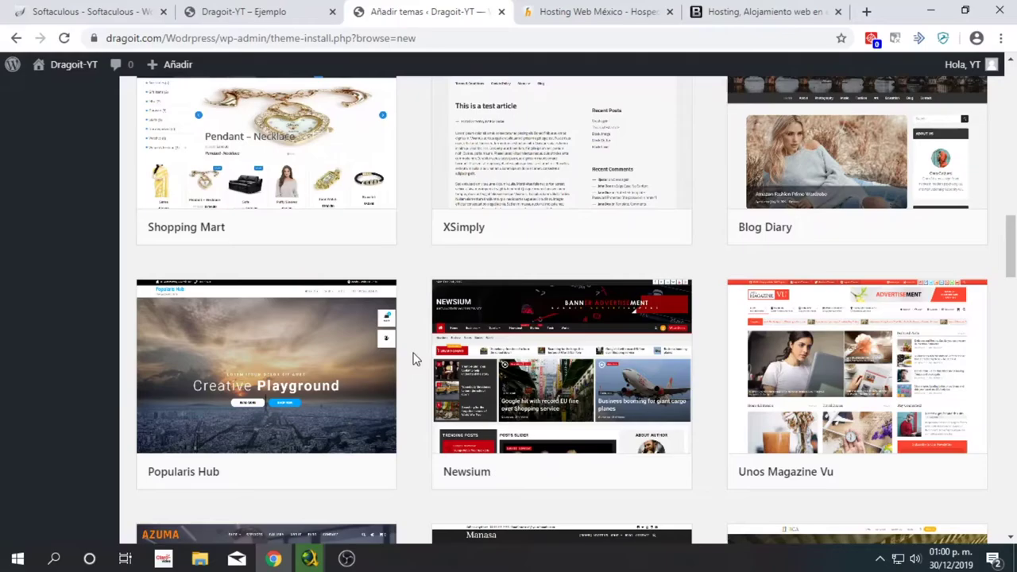
scroll(572, 369, "down", 3)
scroll(574, 311, "up", 1)
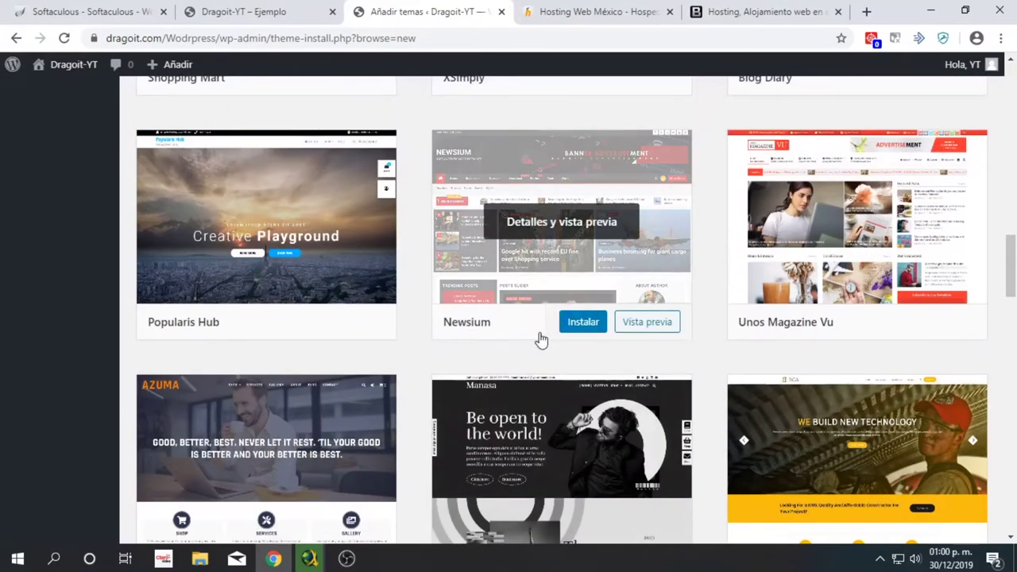
scroll(424, 295, "up", 6)
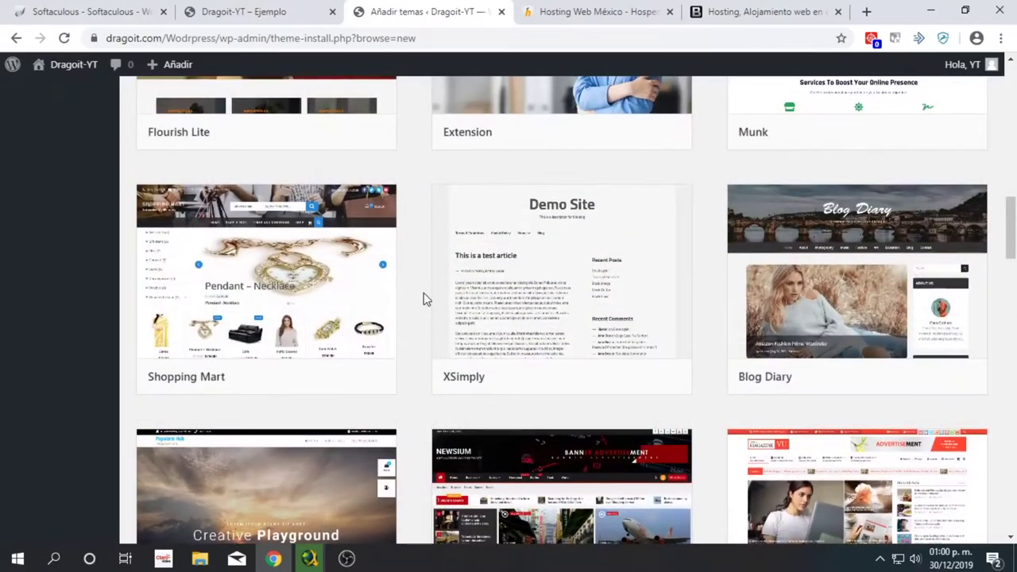
scroll(424, 302, "up", 10)
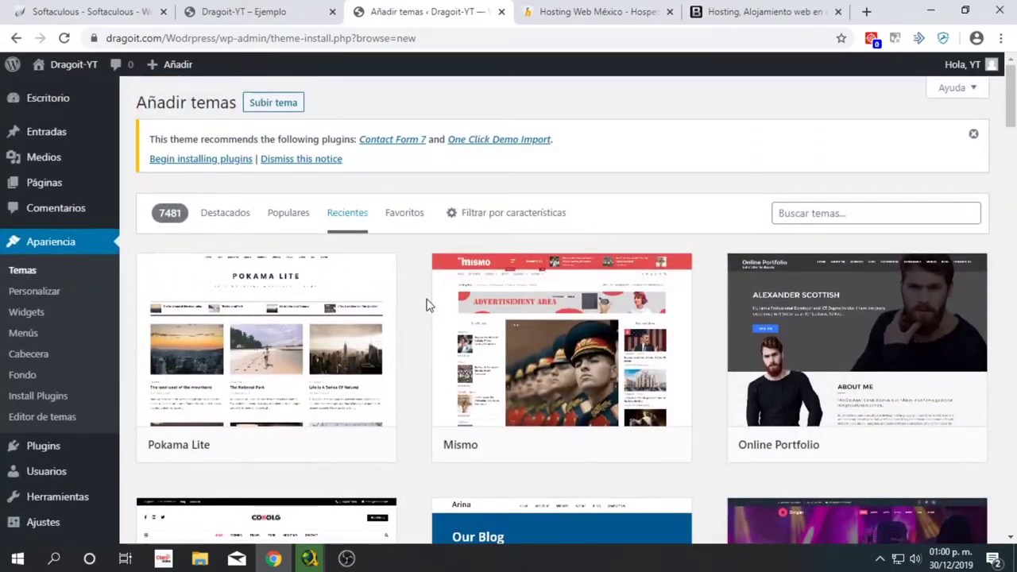
scroll(424, 310, "down", 4)
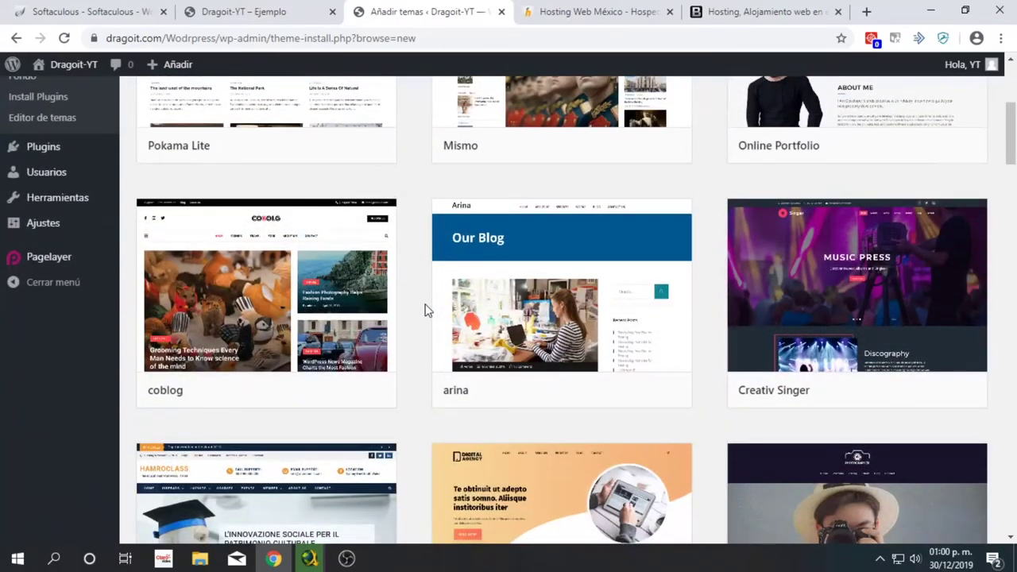
scroll(425, 310, "down", 12)
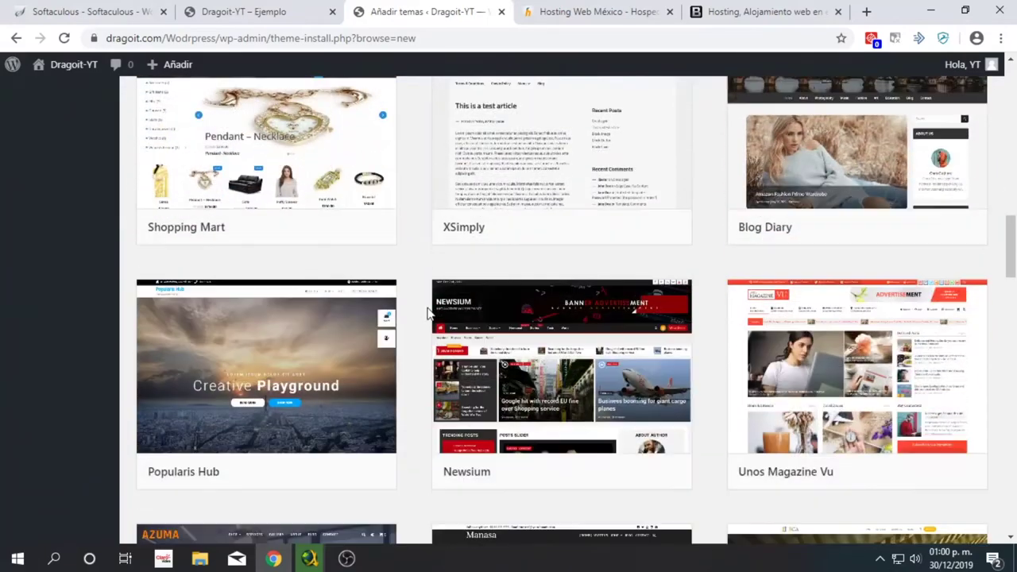
scroll(556, 381, "down", 1)
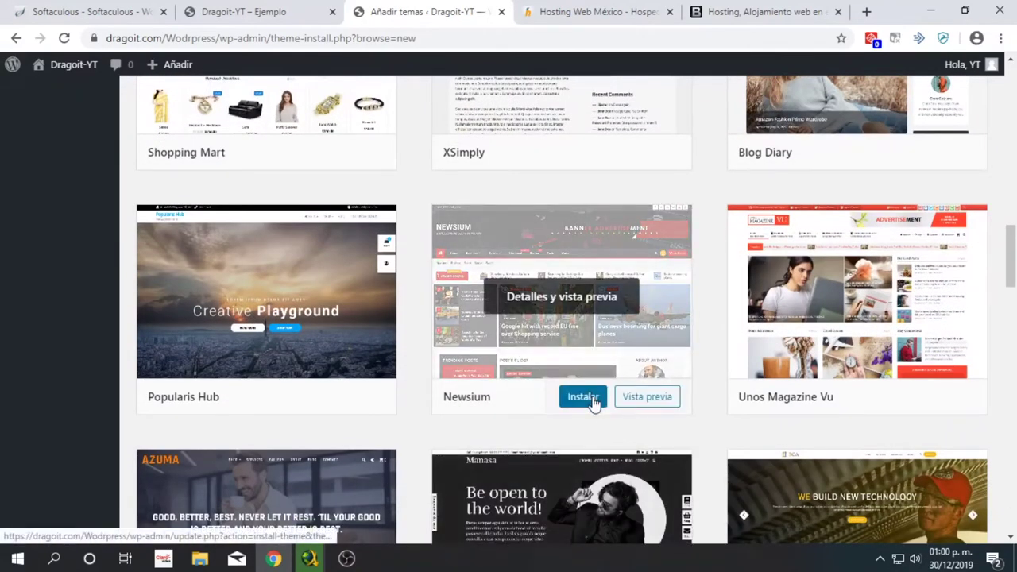
- Install the Newsium theme and activate it
left_click(592, 402)
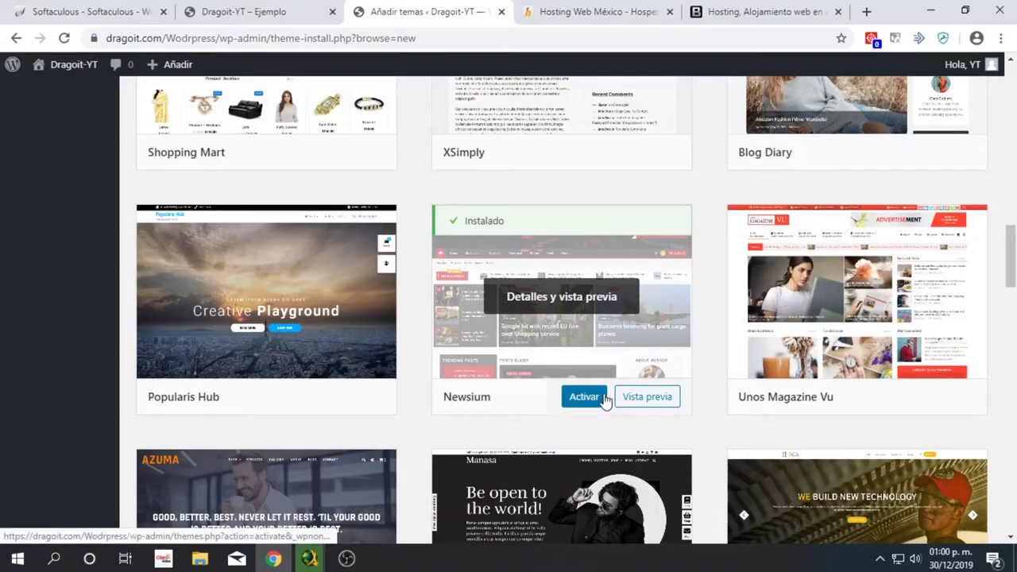
left_click(597, 397)
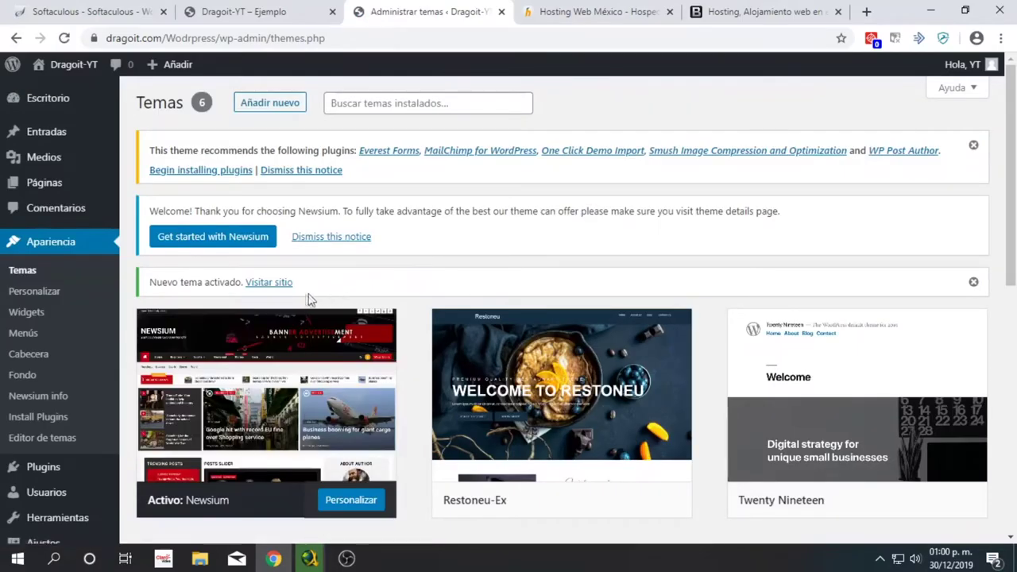
scroll(310, 298, "down", 3)
left_click(245, 10)
- Reload the site's front page and scroll through its new Newsium layout with the Breaking News bar
key("F5")
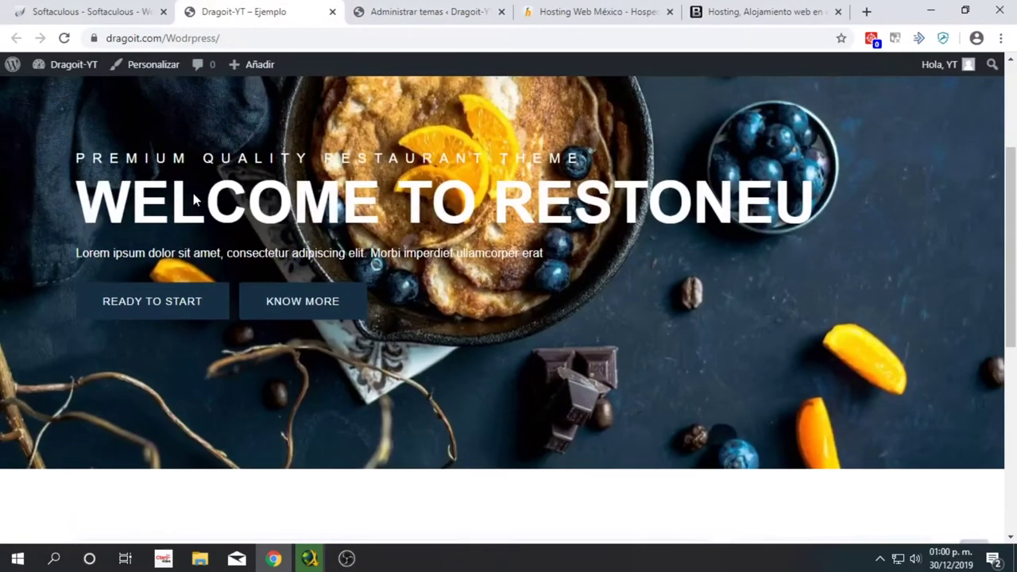
left_click(185, 118)
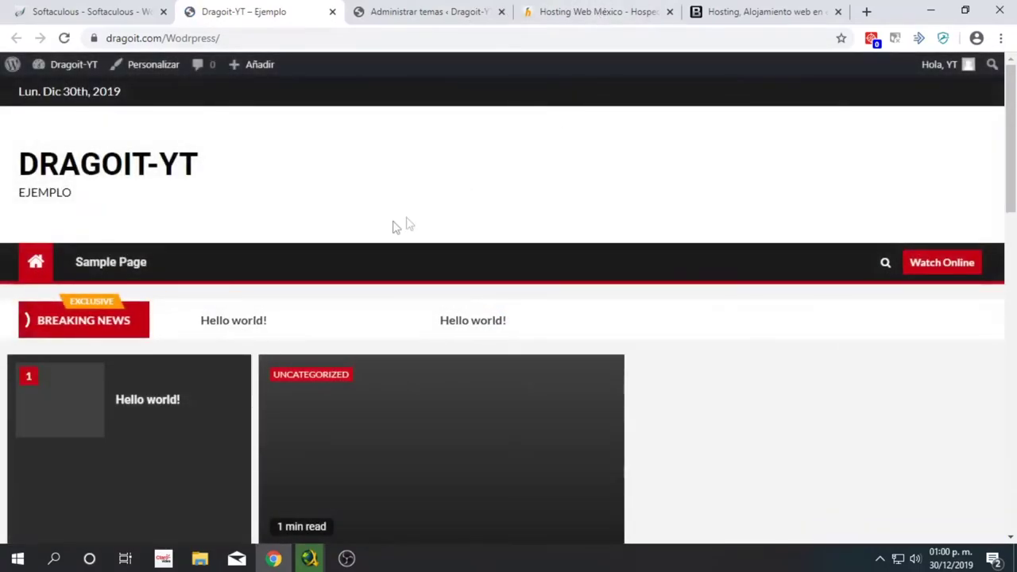
scroll(230, 262, "down", 2)
scroll(336, 291, "down", 5)
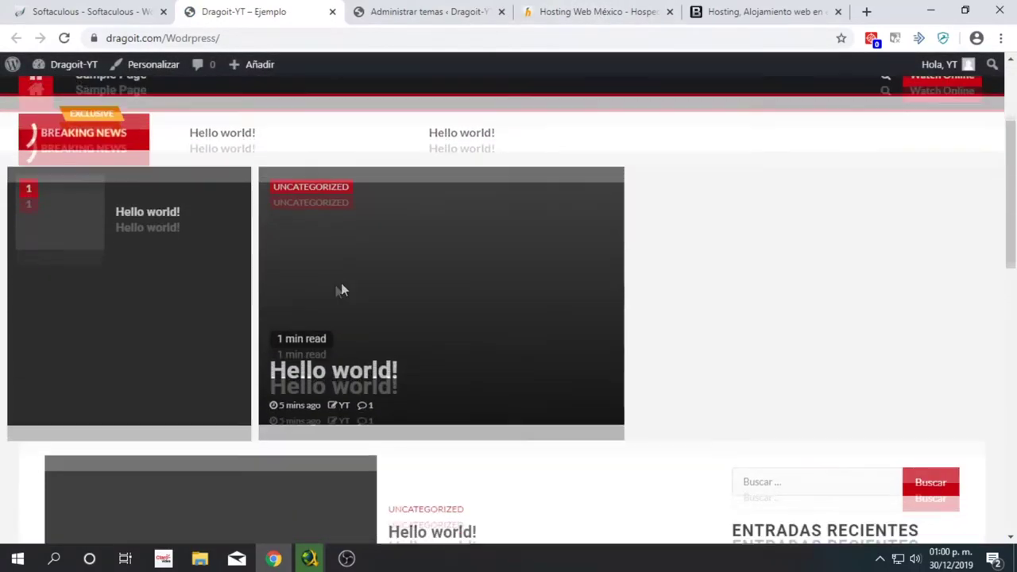
scroll(427, 136, "up", 2)
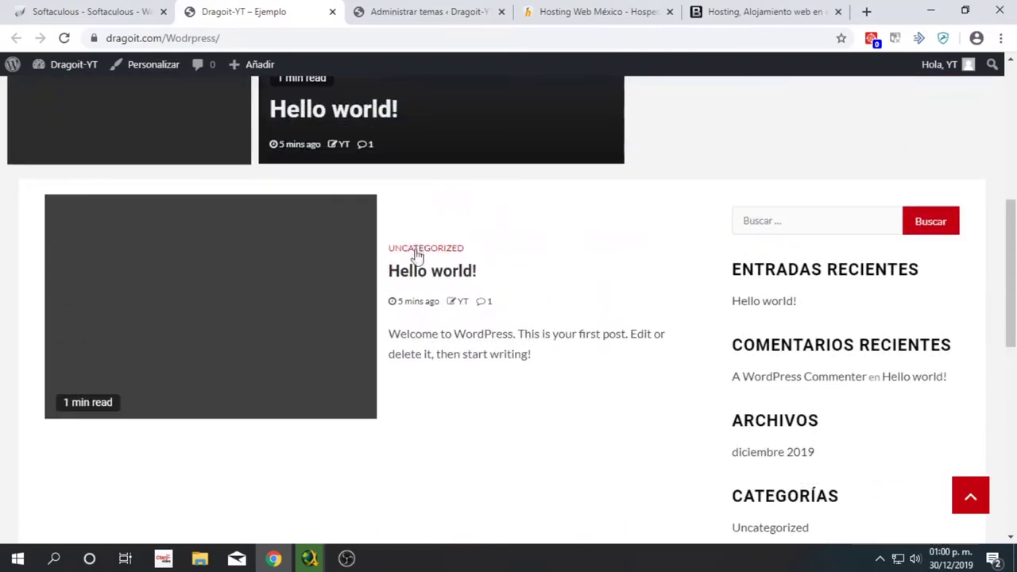
scroll(412, 349, "up", 5)
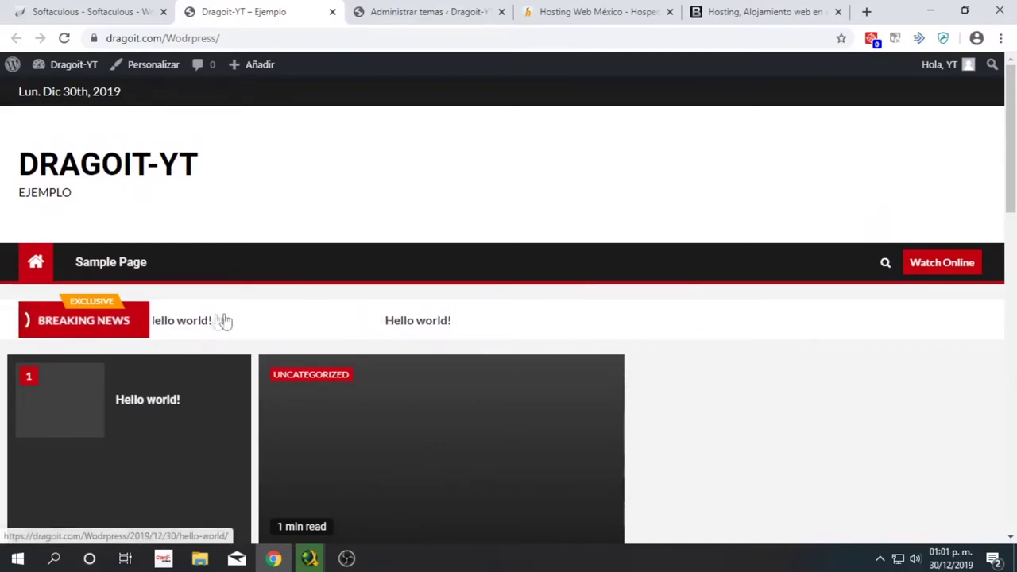
scroll(161, 312, "down", 2)
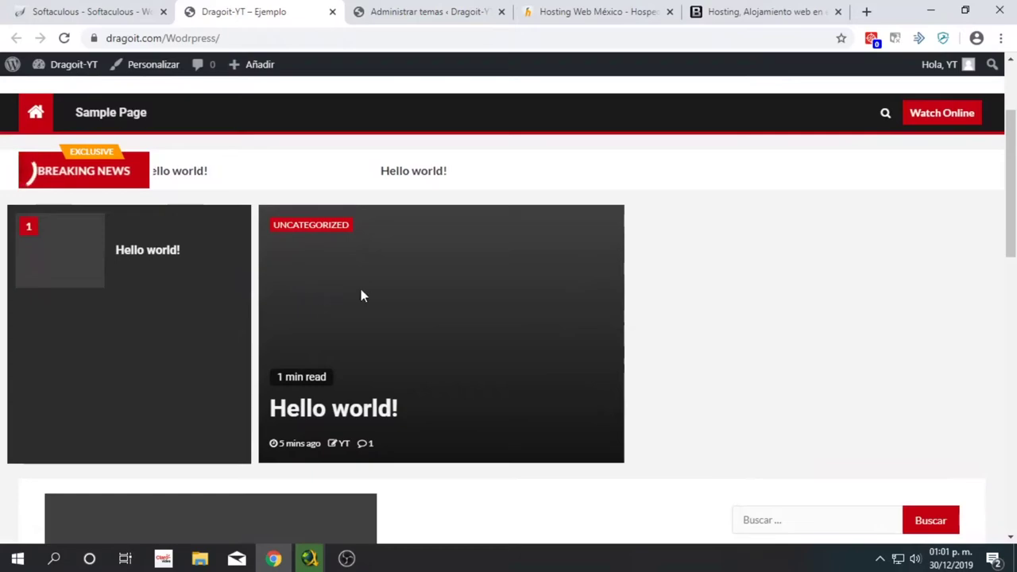
scroll(365, 291, "down", 4)
scroll(435, 242, "down", 2)
scroll(441, 239, "down", 4)
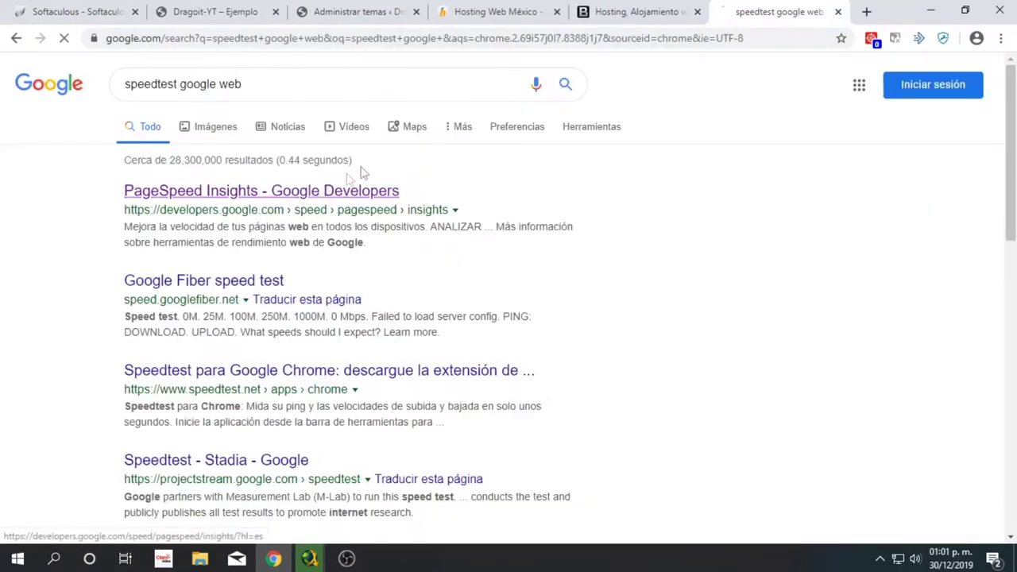
- Open PageSpeed Insights in a tab and copy the site's address from the front page
left_click(358, 189)
left_click_drag(769, 6, 488, 12)
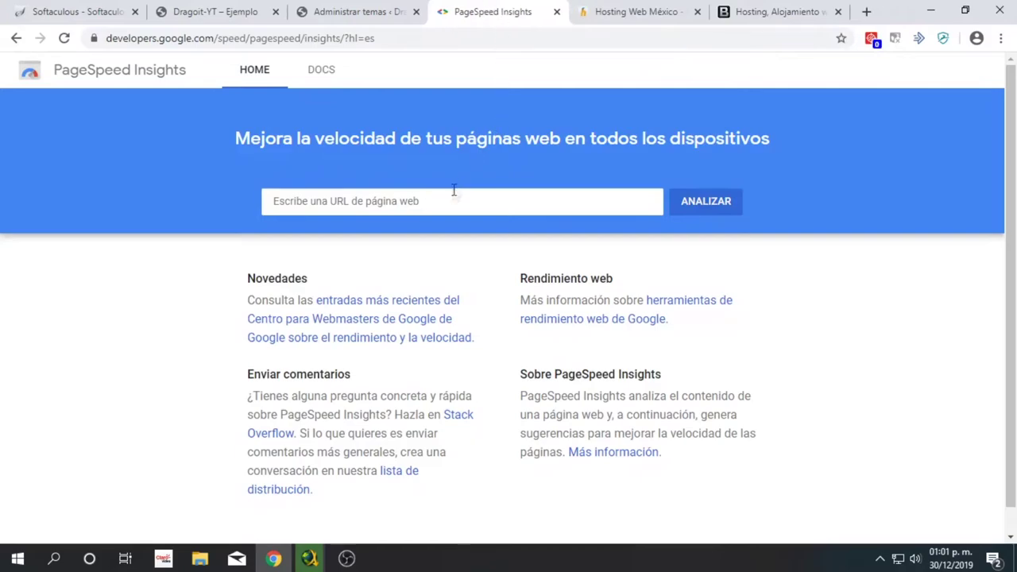
left_click(200, 9)
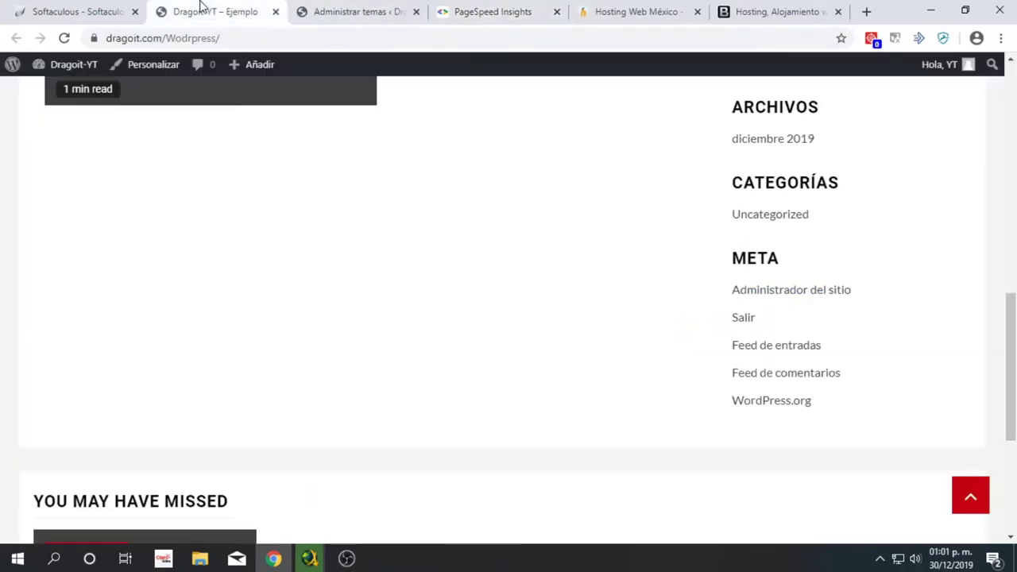
left_click(229, 37)
key("ctrl+c")
left_click(487, 8)
left_click(445, 196)
right_click(475, 203)
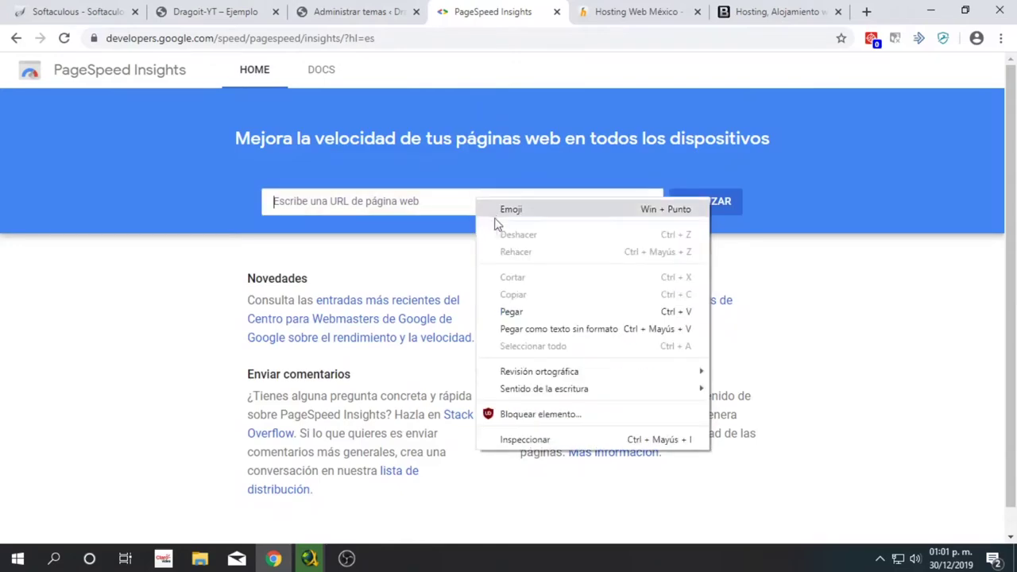
left_click(515, 310)
left_click(737, 213)
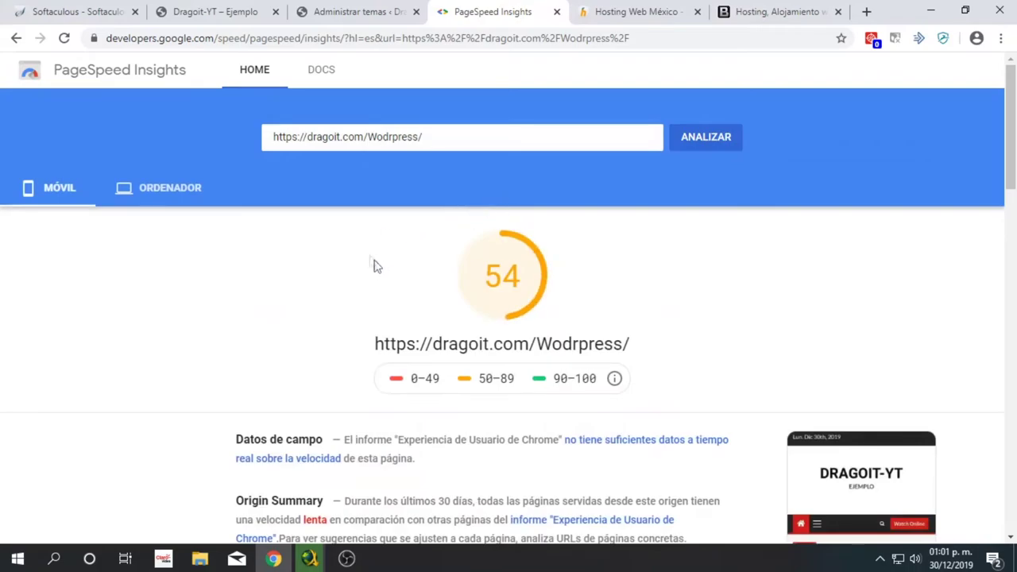
scroll(517, 289, "down", 3)
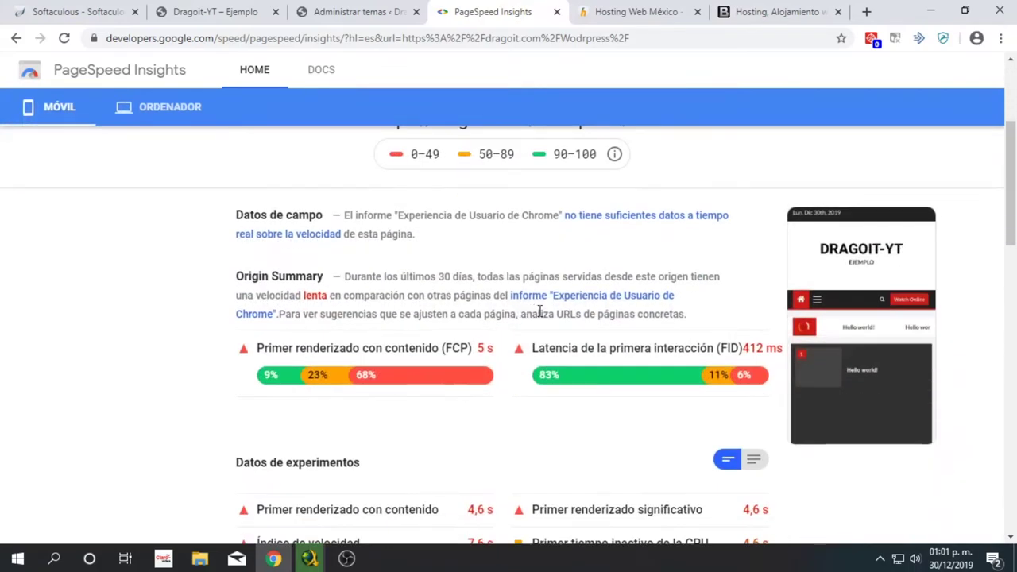
scroll(454, 320, "up", 3)
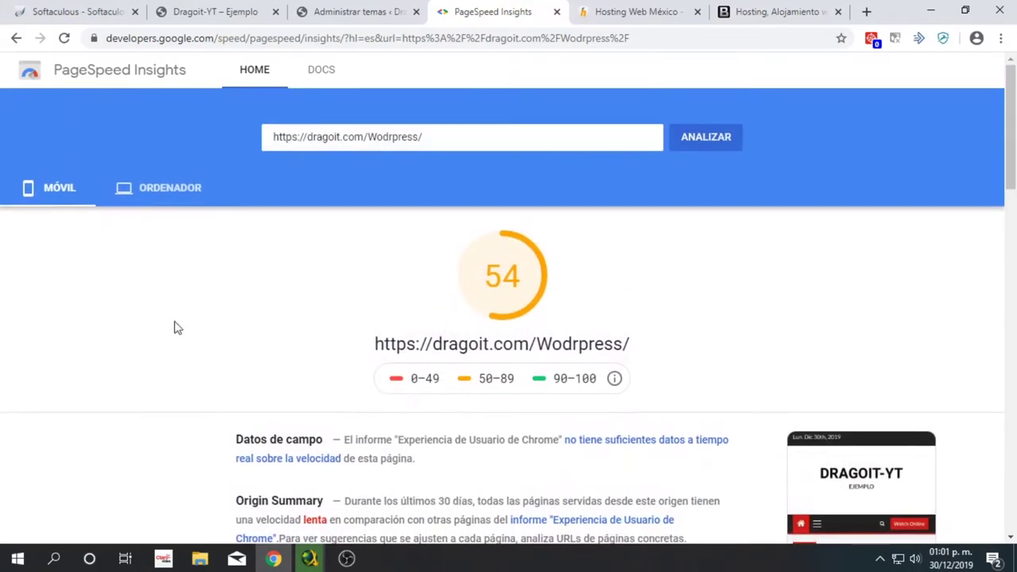
- Compare the mobile score 54 with the desktop score 75, then return to the Temas page
left_click(163, 191)
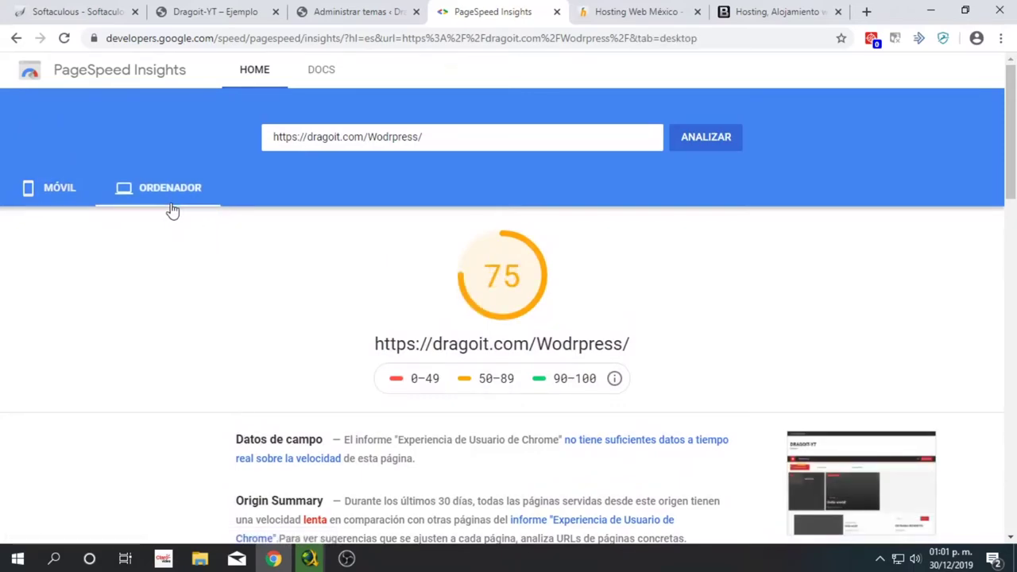
left_click(47, 198)
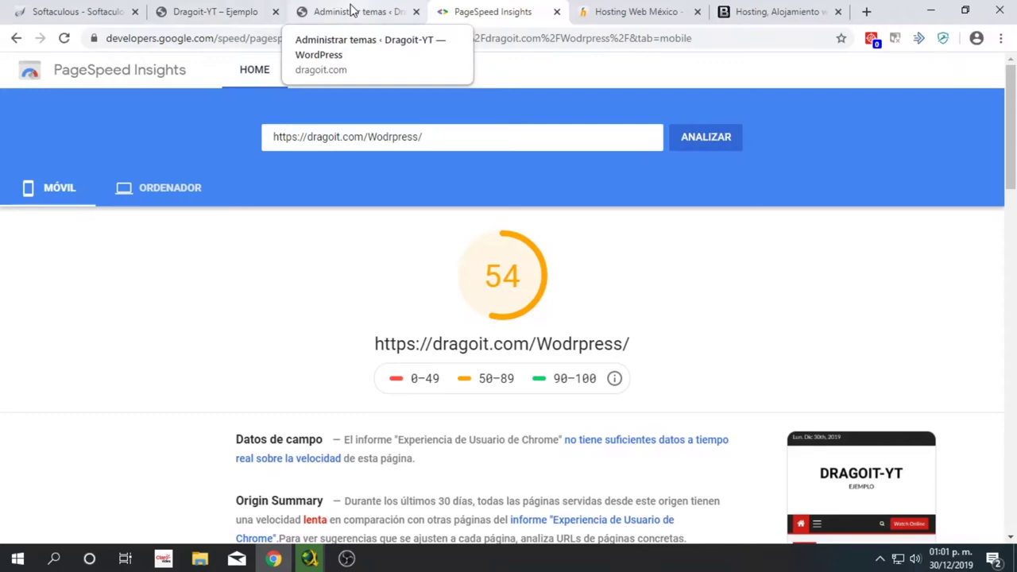
left_click_drag(496, 264, 532, 294)
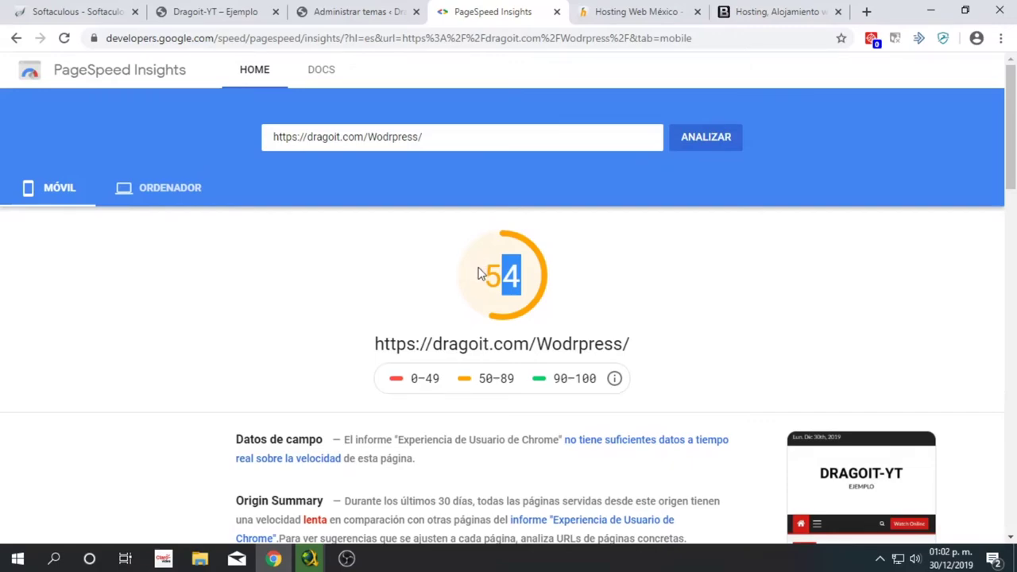
left_click(204, 205)
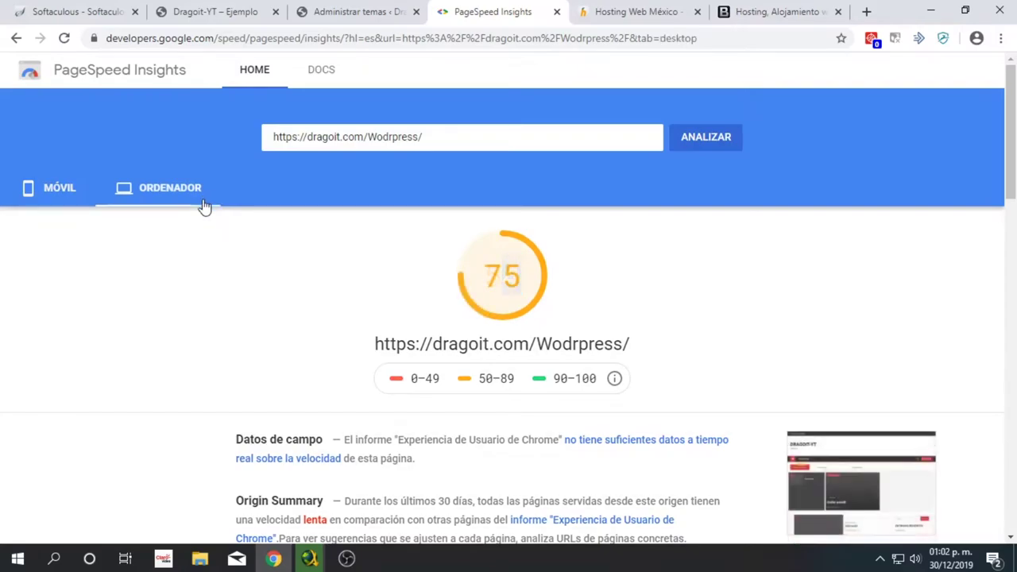
left_click(49, 202)
scroll(627, 270, "down", 4)
scroll(466, 266, "up", 2)
scroll(551, 283, "down", 8)
scroll(548, 318, "up", 1)
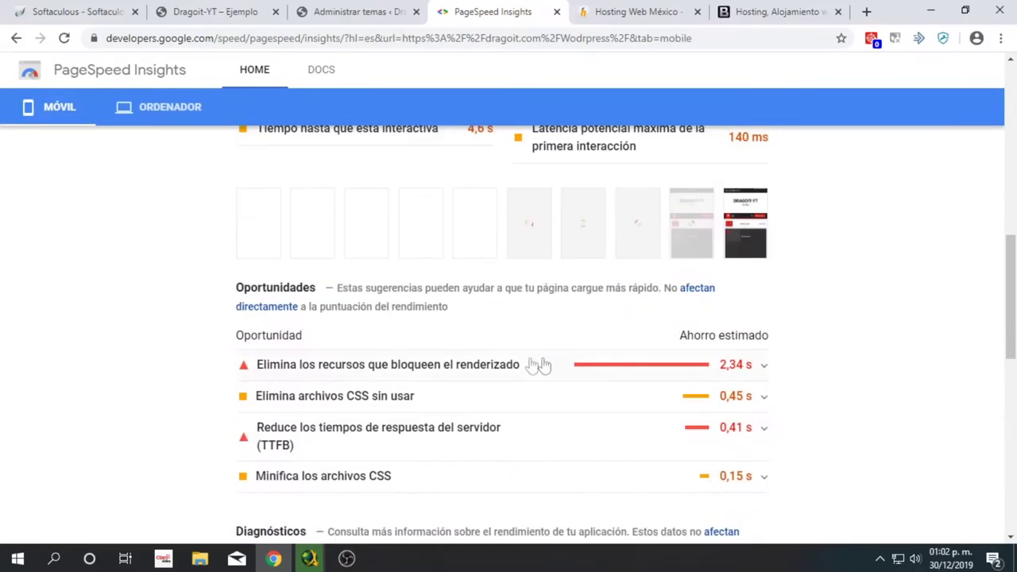
scroll(361, 243, "up", 10)
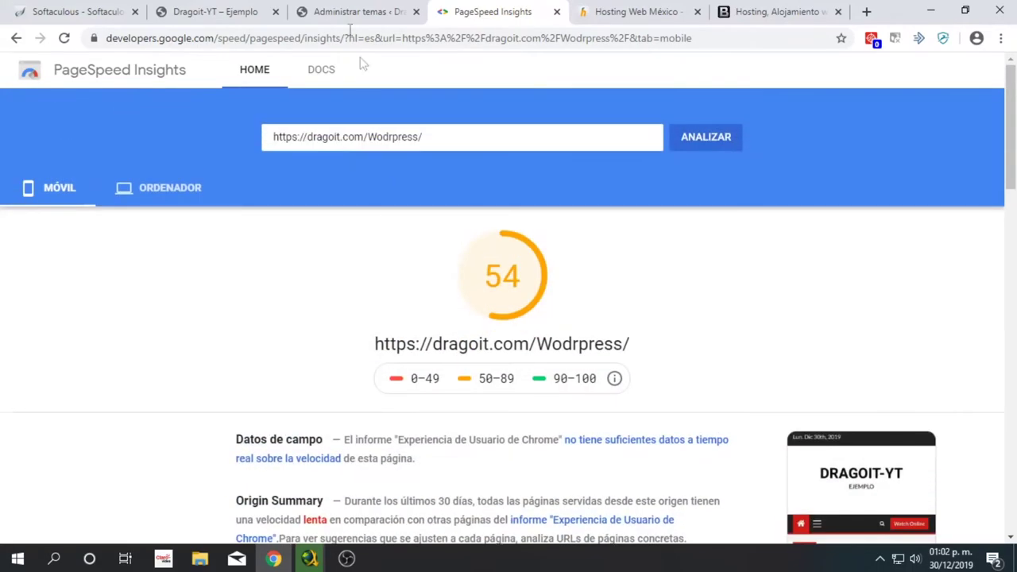
left_click(358, 11)
scroll(818, 210, "up", 3)
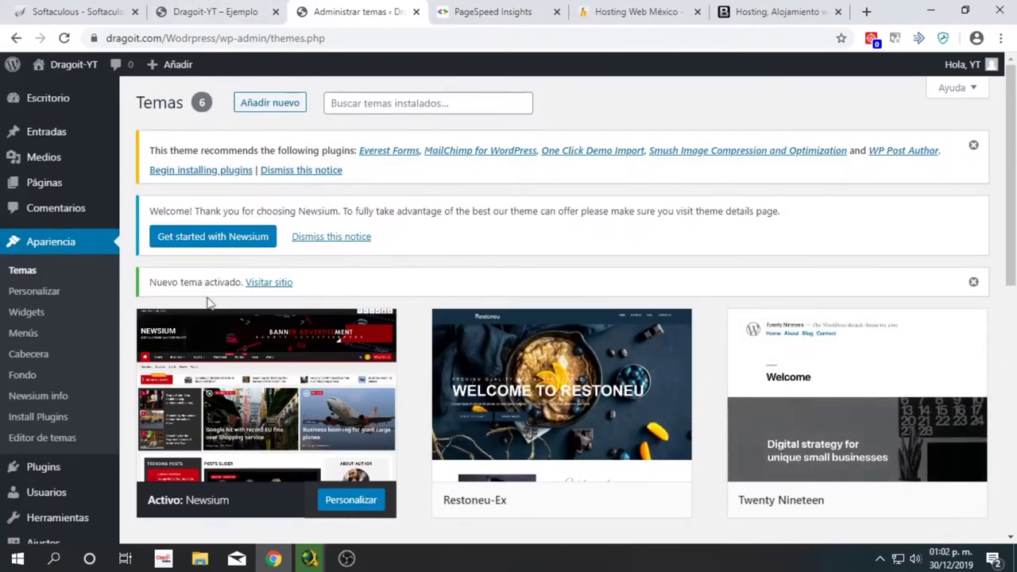
- Open Añadir nuevo and search the theme directory for 'hueman'
scroll(210, 214, "down", 3)
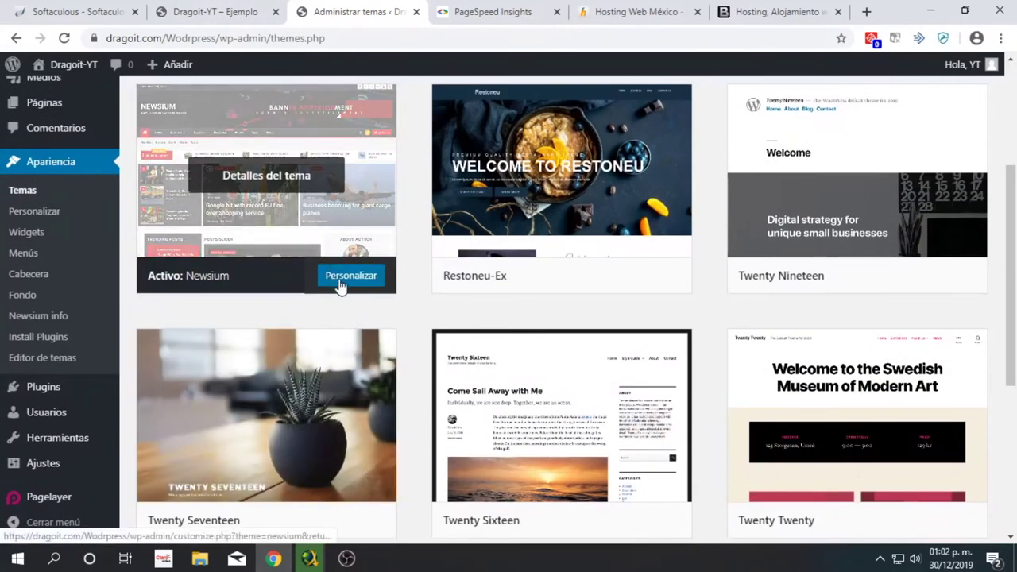
scroll(339, 286, "up", 3)
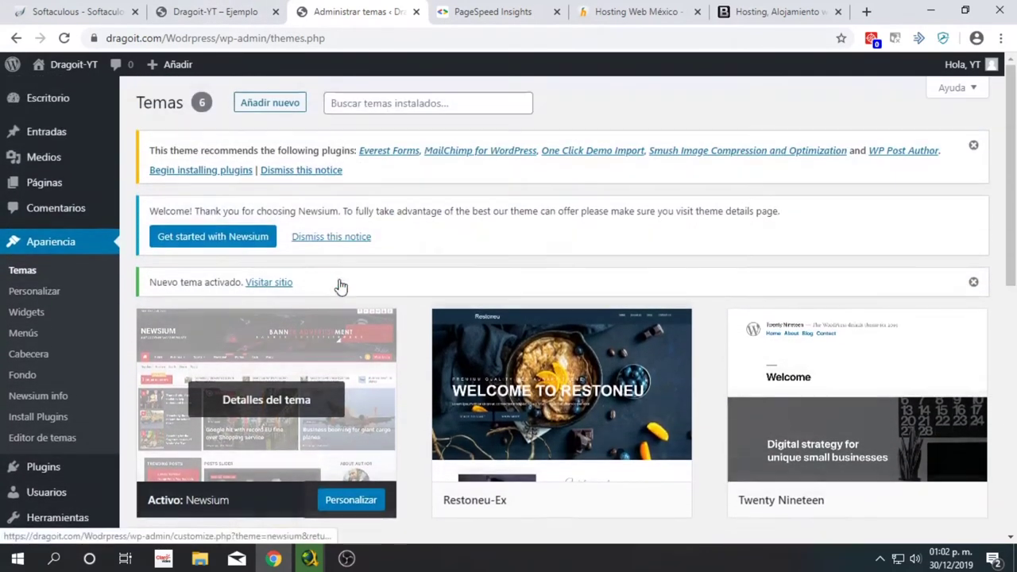
left_click(265, 102)
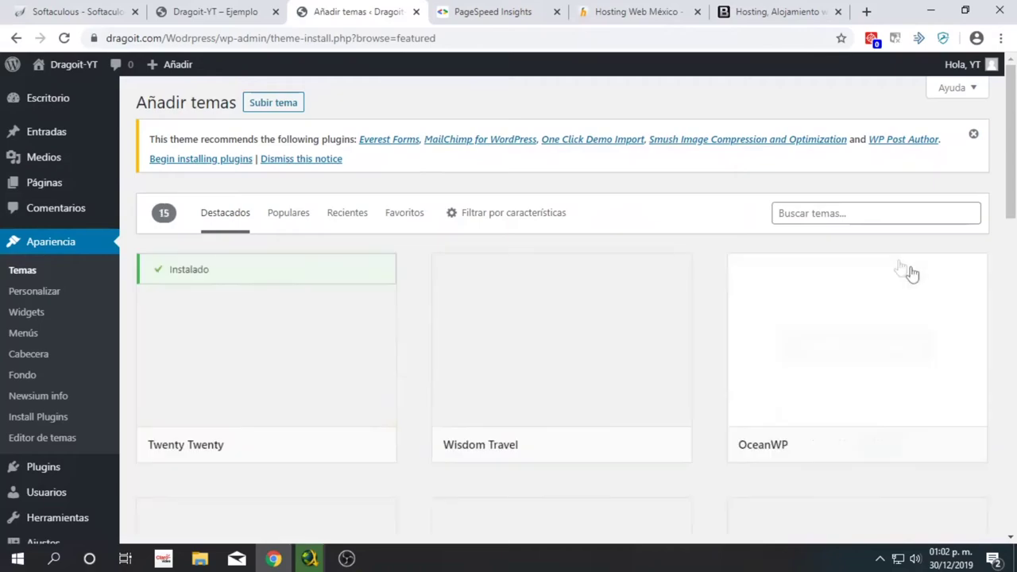
left_click(833, 215)
type("hu")
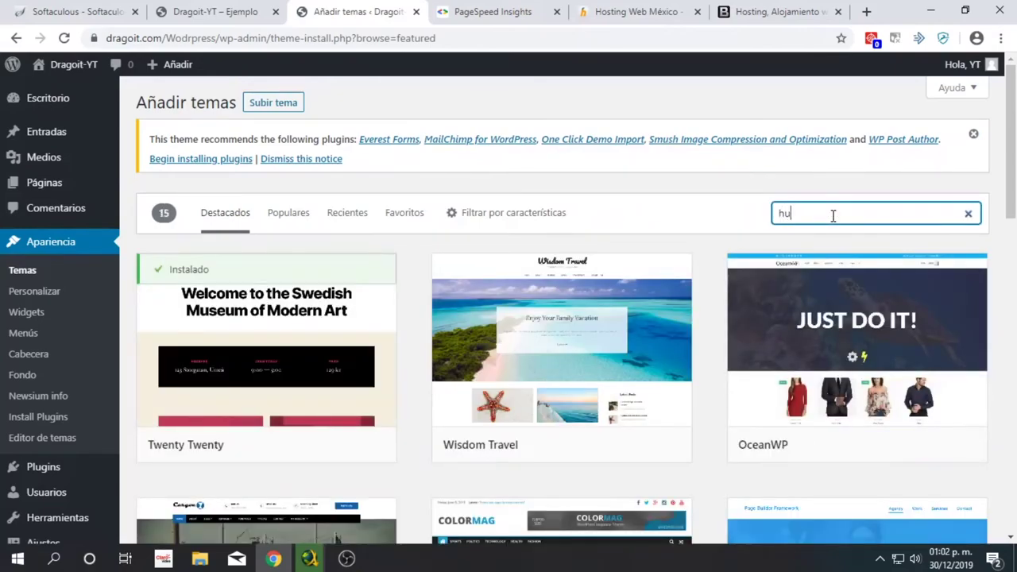
type("eman")
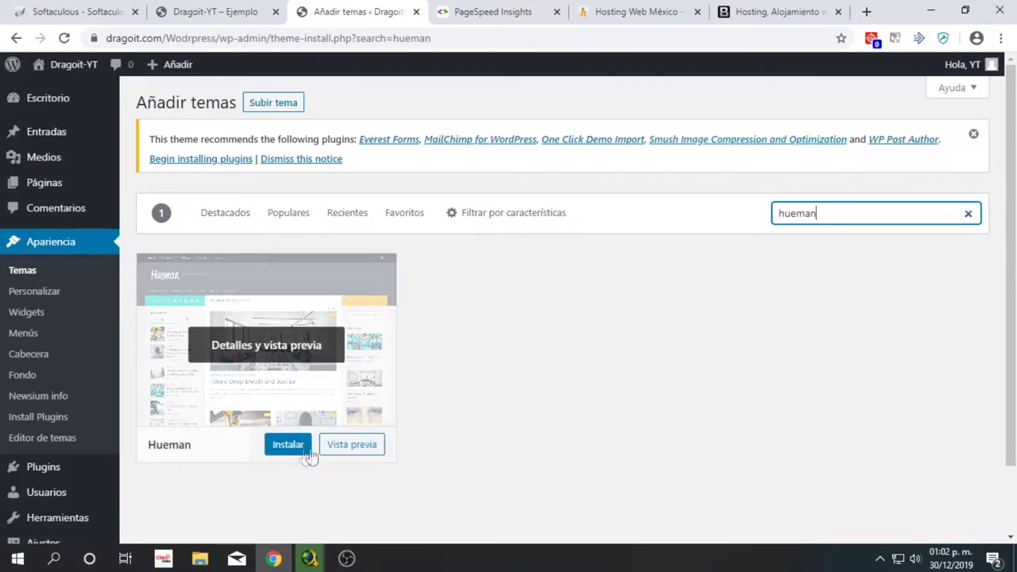
- Install and activate the Hueman theme, then switch to the live Dragoit-YT site tab
left_click(291, 450)
left_click(291, 446)
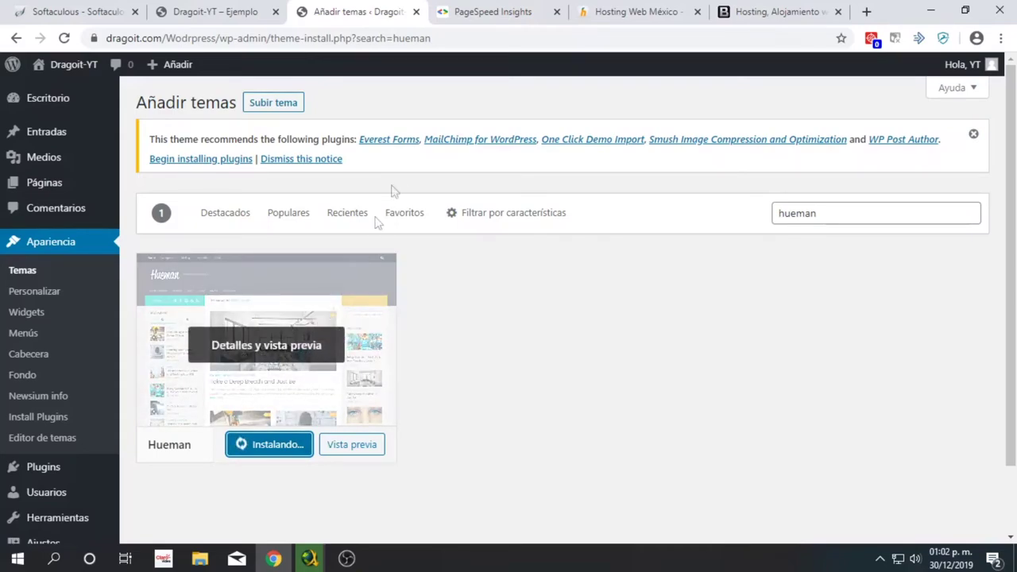
left_click(288, 445)
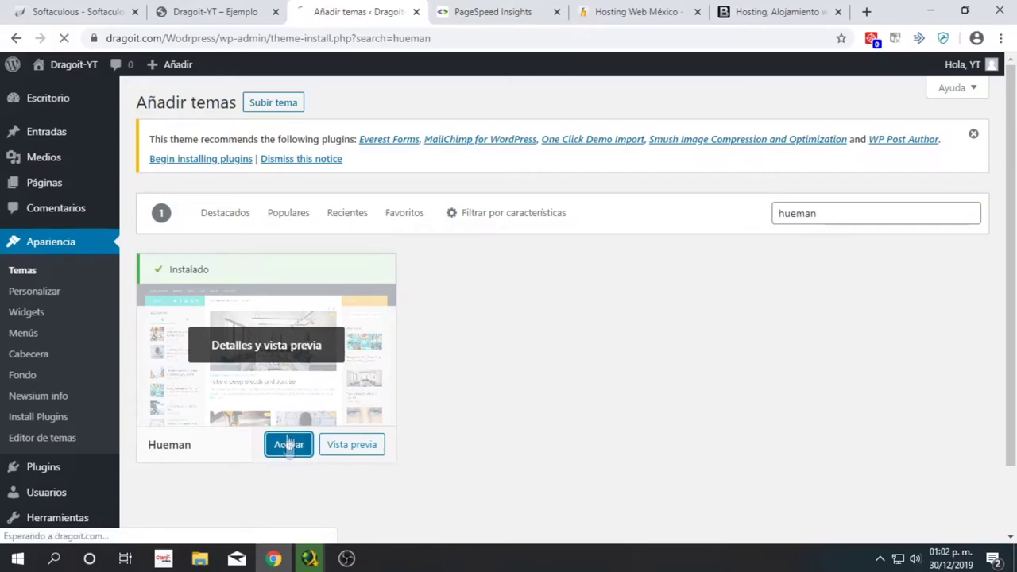
left_click(453, 16)
left_click(371, 12)
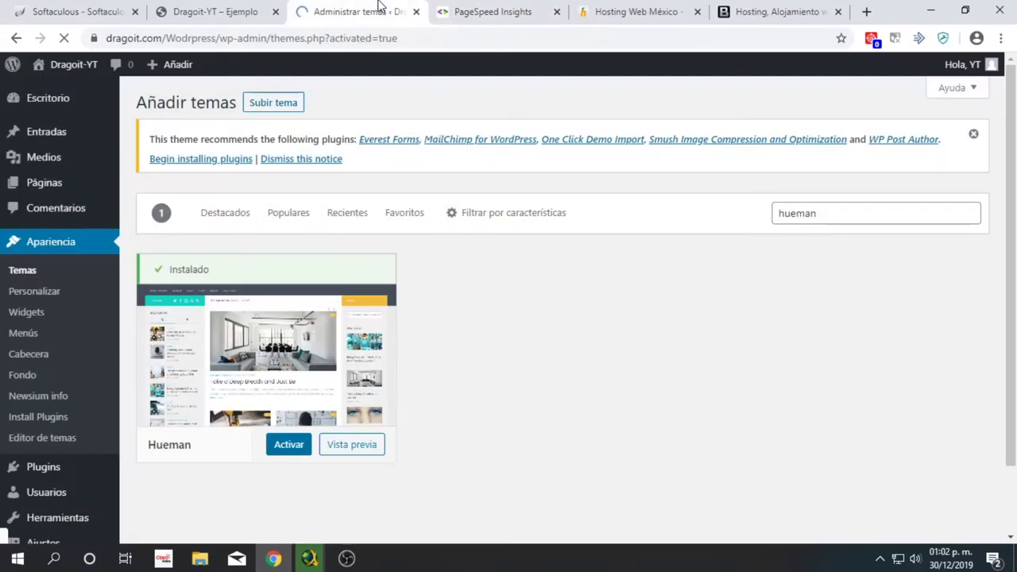
scroll(485, 420, "down", 1)
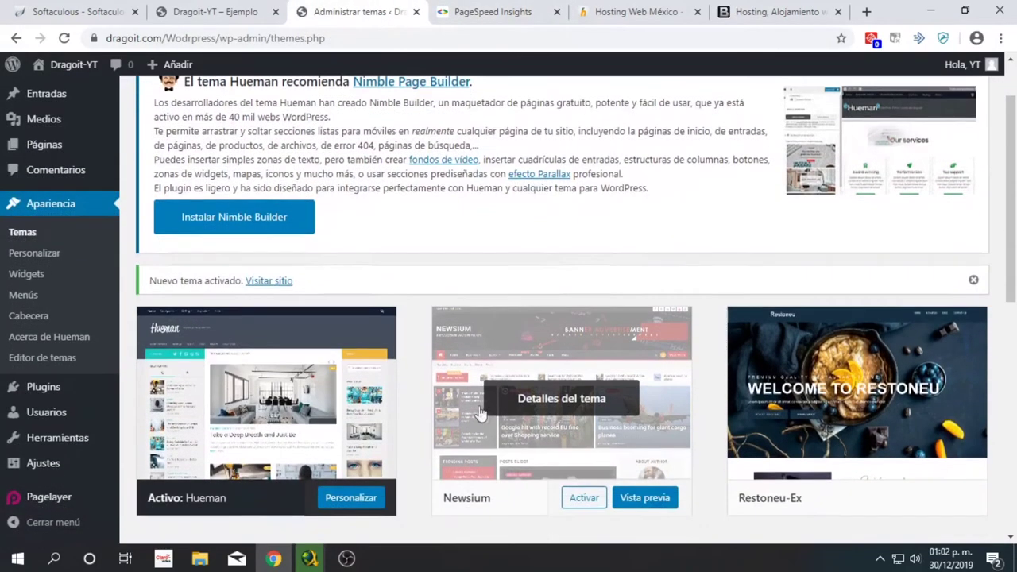
left_click(238, 11)
scroll(172, 151, "up", 10)
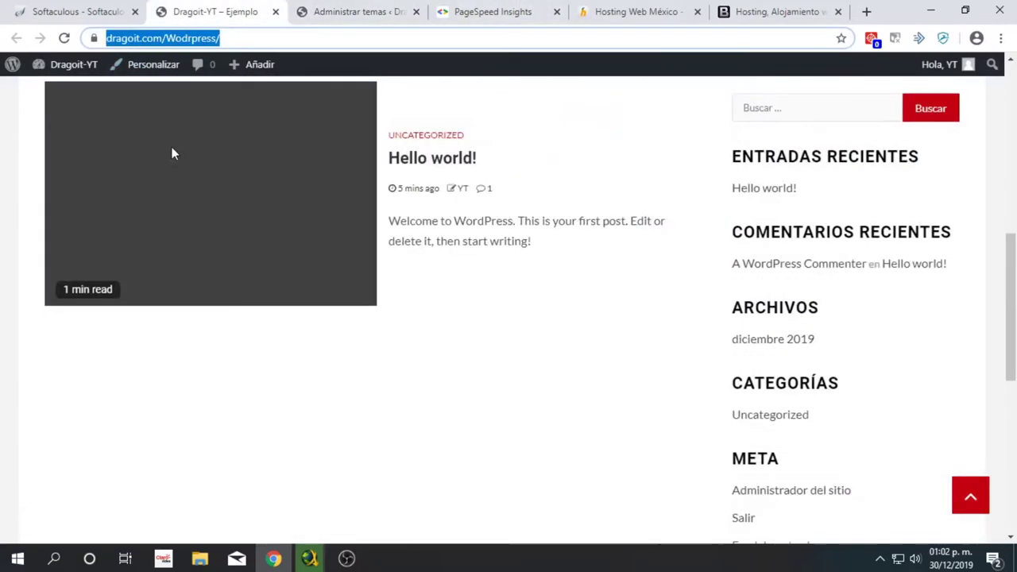
- Reload the site with Hueman and re-run the PageSpeed Insights analysis
key("Return")
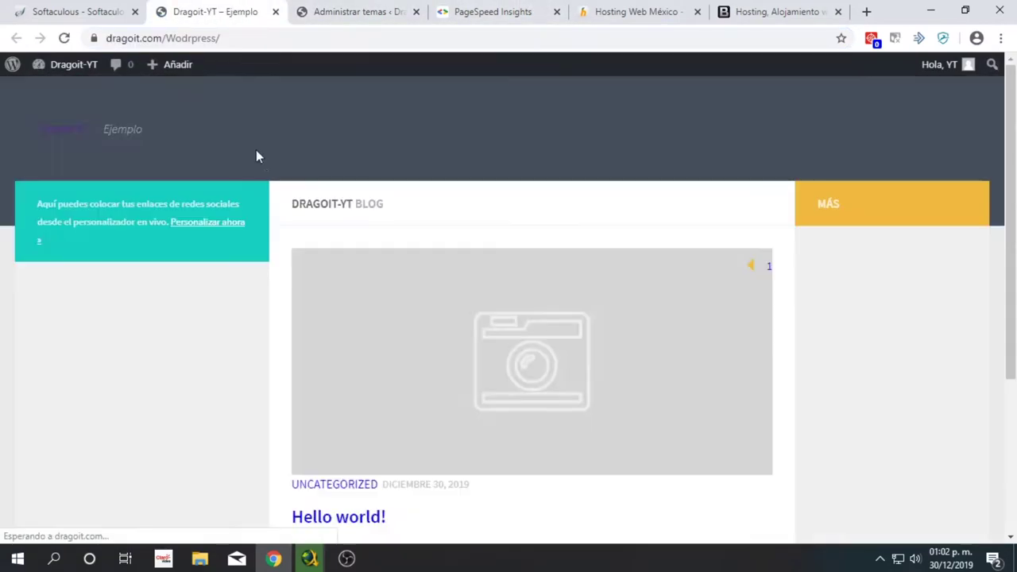
left_click(477, 11)
left_click(705, 137)
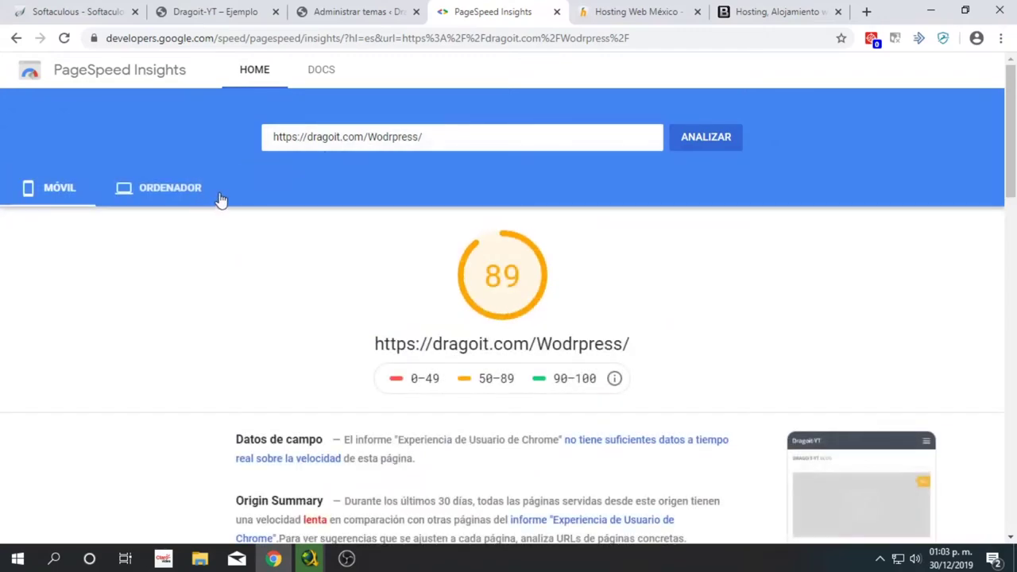
scroll(261, 250, "down", 2)
scroll(266, 251, "down", 5)
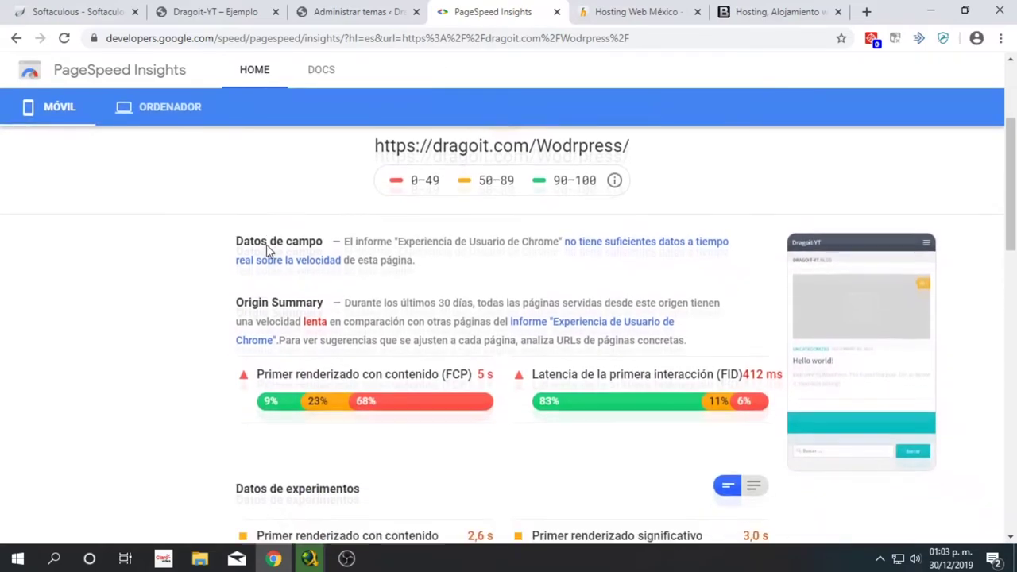
scroll(268, 245, "up", 6)
scroll(305, 216, "up", 1)
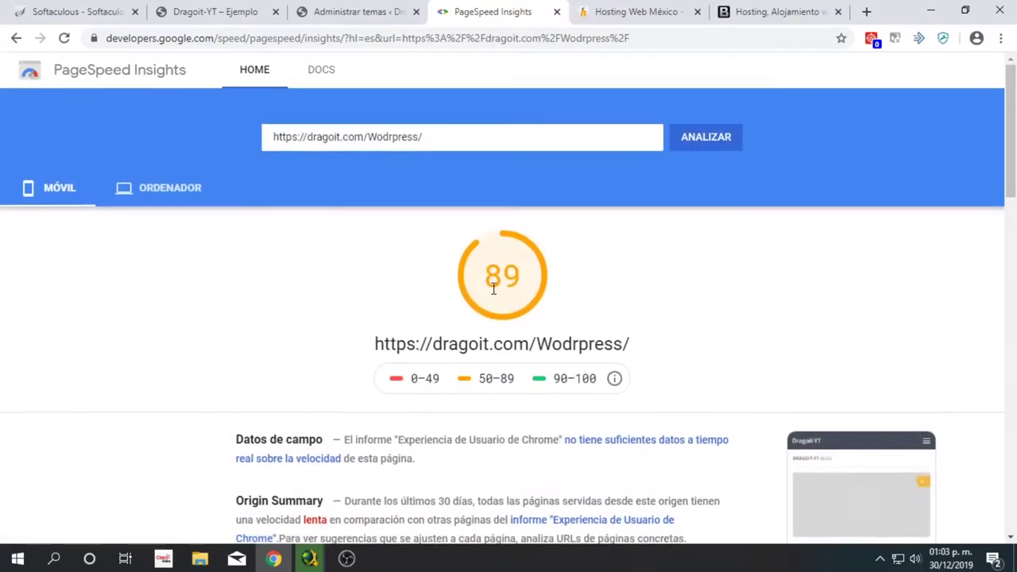
- Compare the desktop score 98 with the mobile score 89, then return to the Temas page
left_click(170, 187)
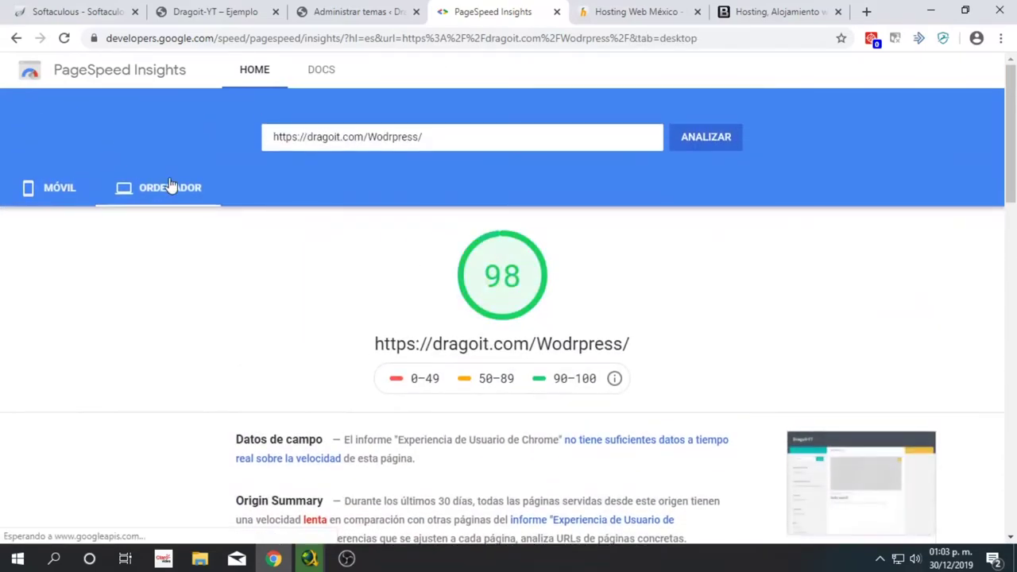
left_click(28, 189)
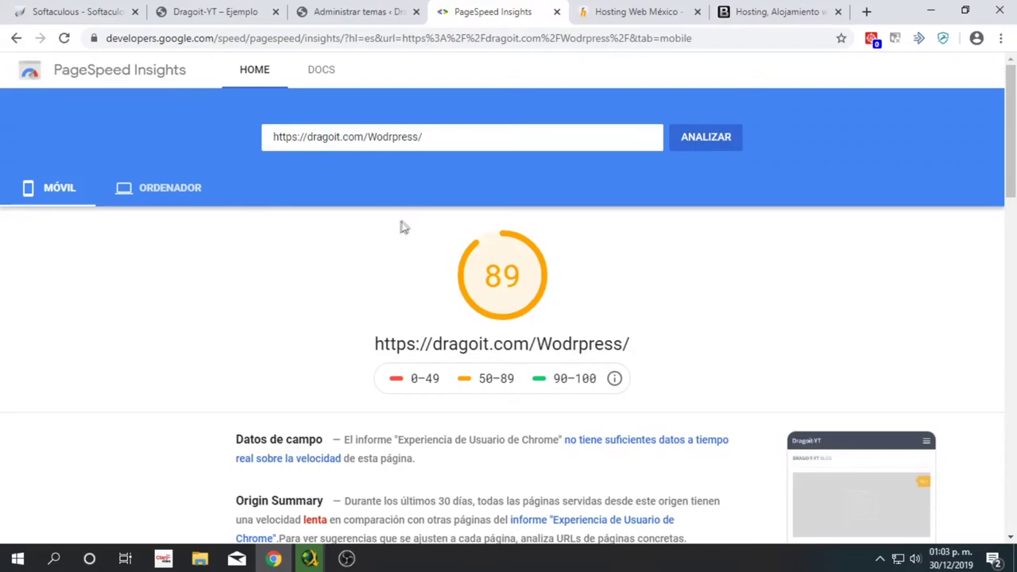
left_click(342, 12)
left_click(442, 9)
left_click(357, 11)
scroll(692, 346, "down", 3)
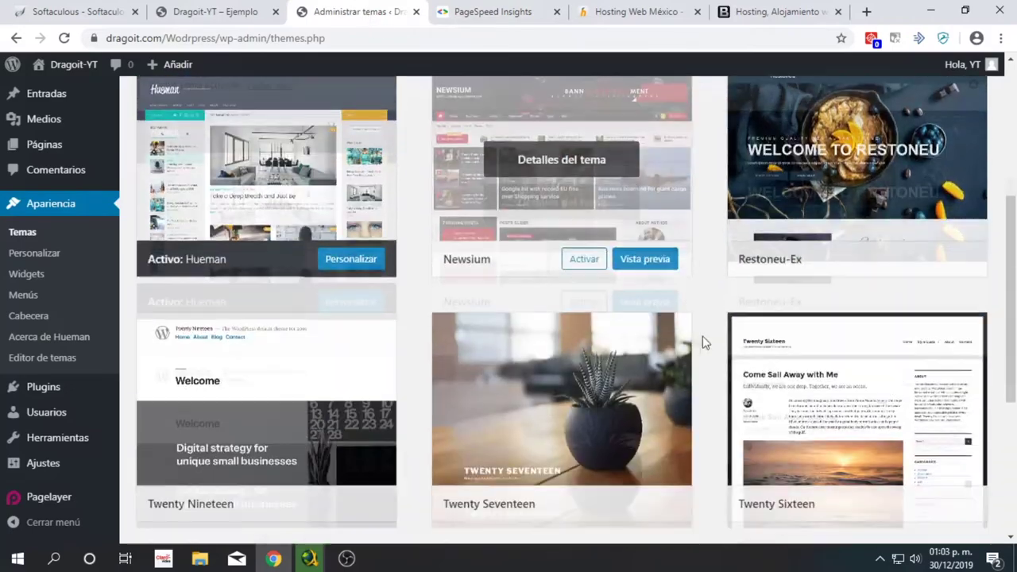
- Activate the Restoneu-Ex theme and confirm on the live site that it is active
left_click(877, 199)
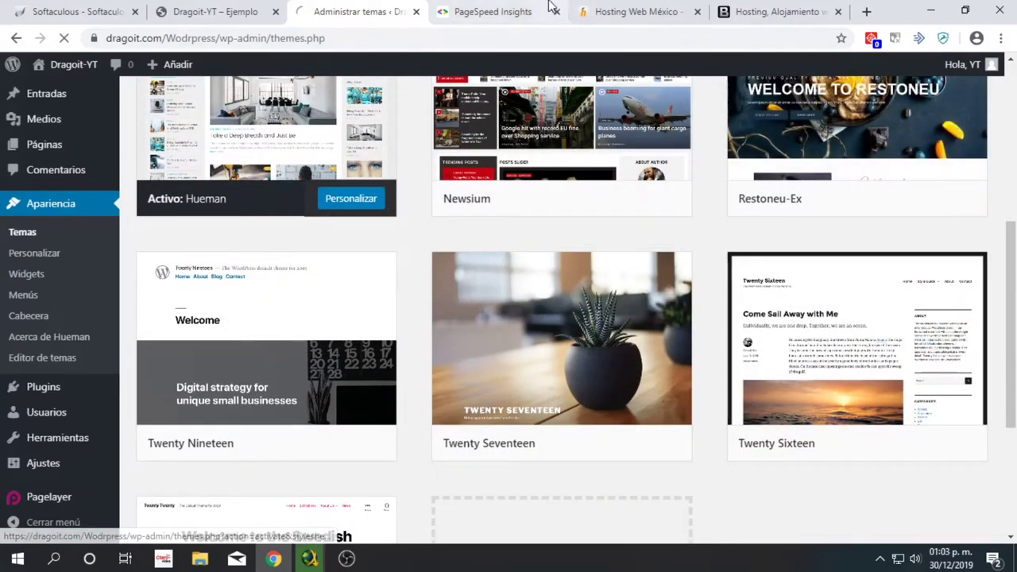
left_click(554, 8)
left_click(205, 9)
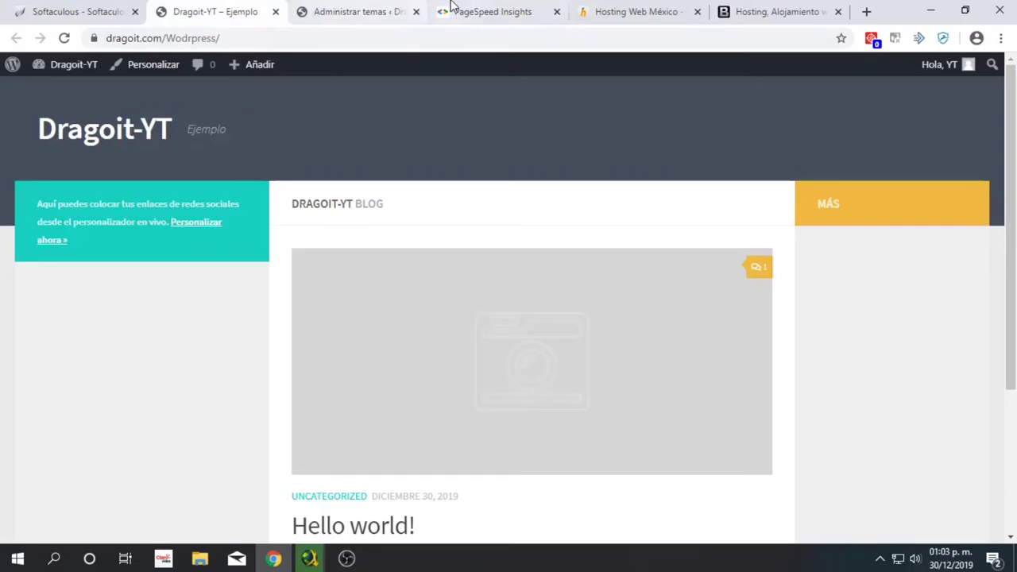
left_click(484, 11)
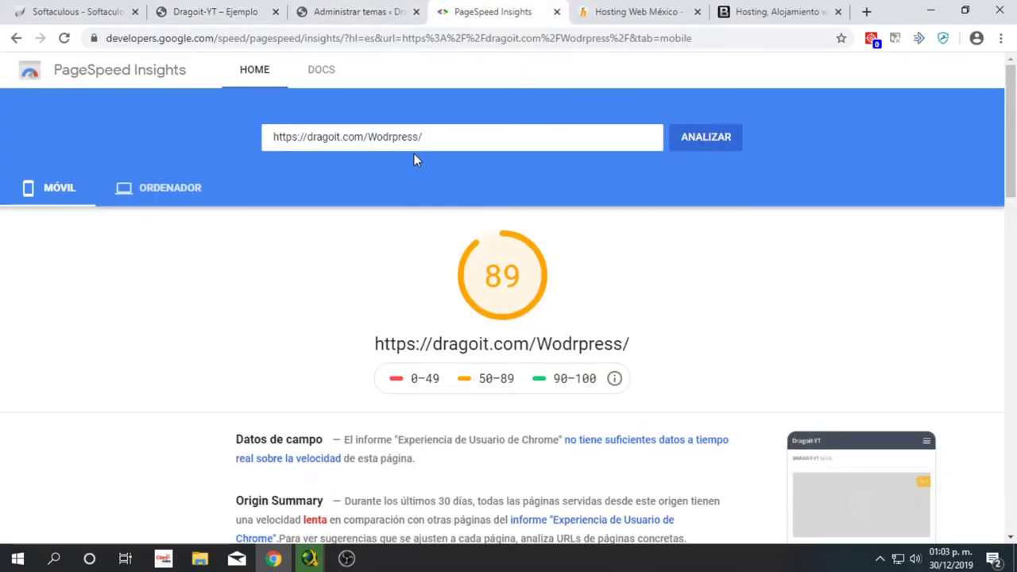
left_click(356, 11)
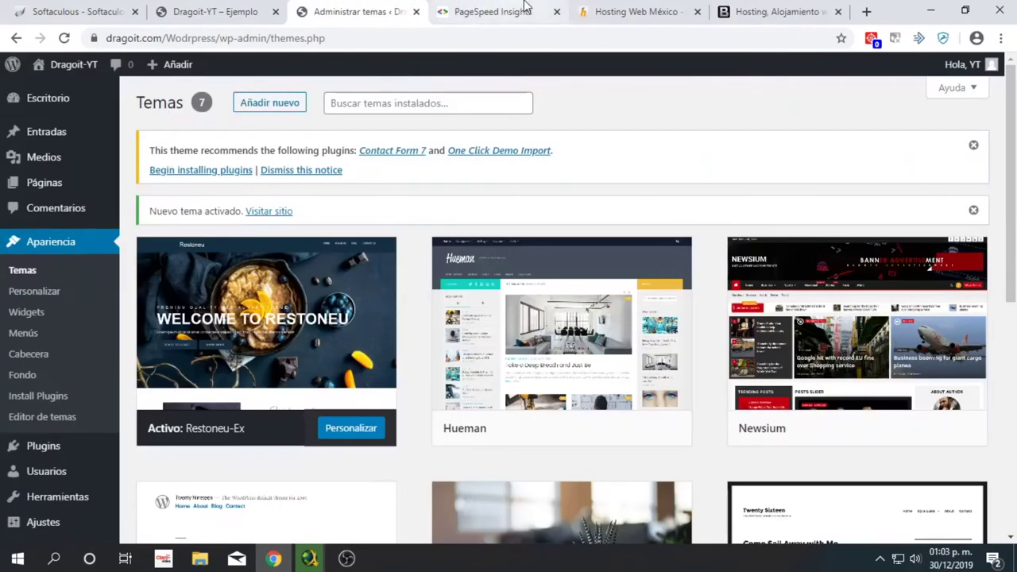
left_click(524, 10)
- Re-run PageSpeed Insights for 89 mobile and 94 desktop, then return to Administrar temas
left_click(704, 145)
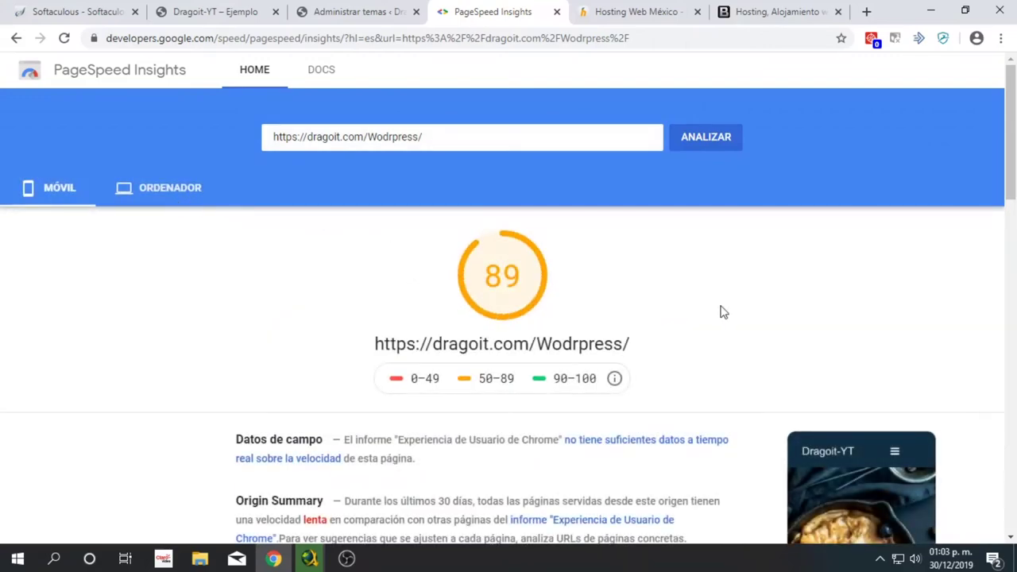
scroll(722, 318, "down", 3)
scroll(556, 334, "up", 3)
left_click(176, 200)
left_click(50, 199)
scroll(489, 304, "down", 5)
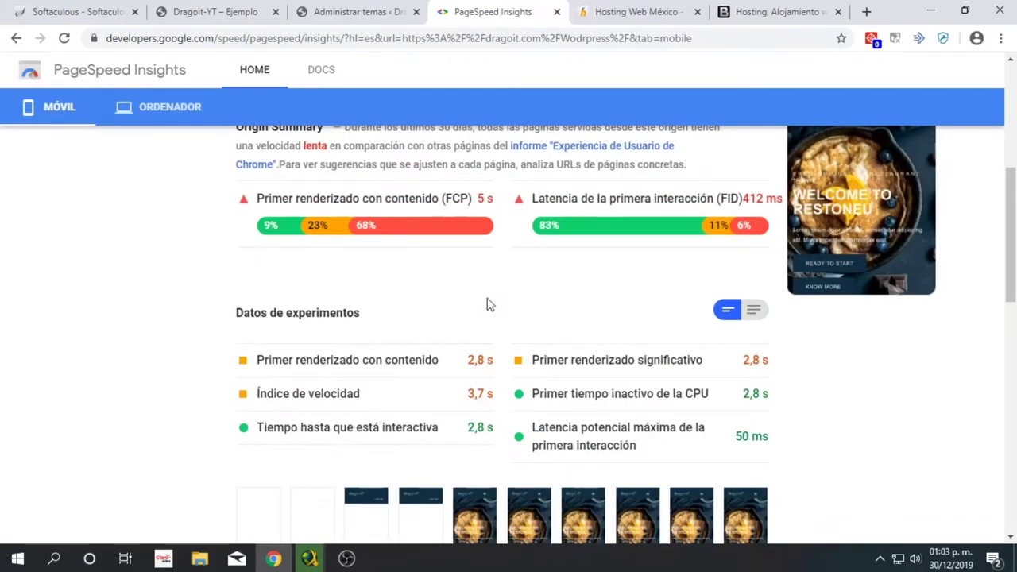
scroll(454, 351, "down", 5)
scroll(421, 336, "up", 9)
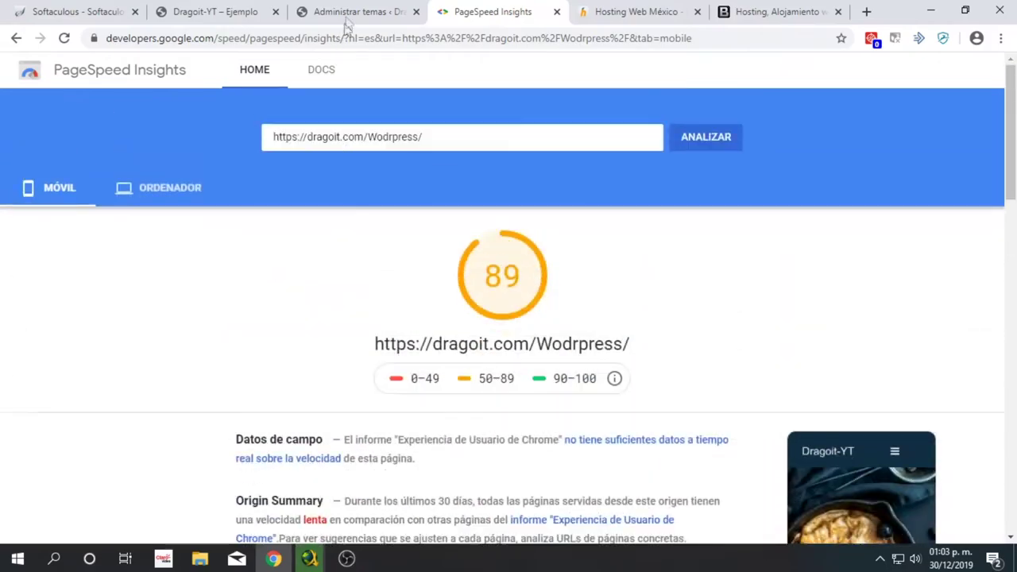
left_click(386, 8)
scroll(386, 318, "down", 2)
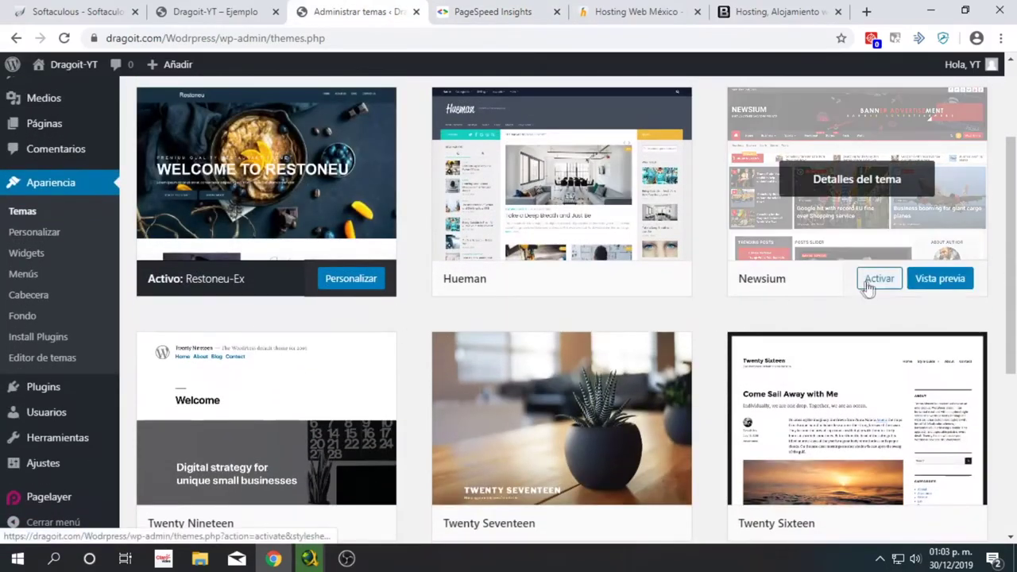
- Activate Newsium and open it in the Customizer with the Dragoit-YT homepage preview
left_click(872, 281)
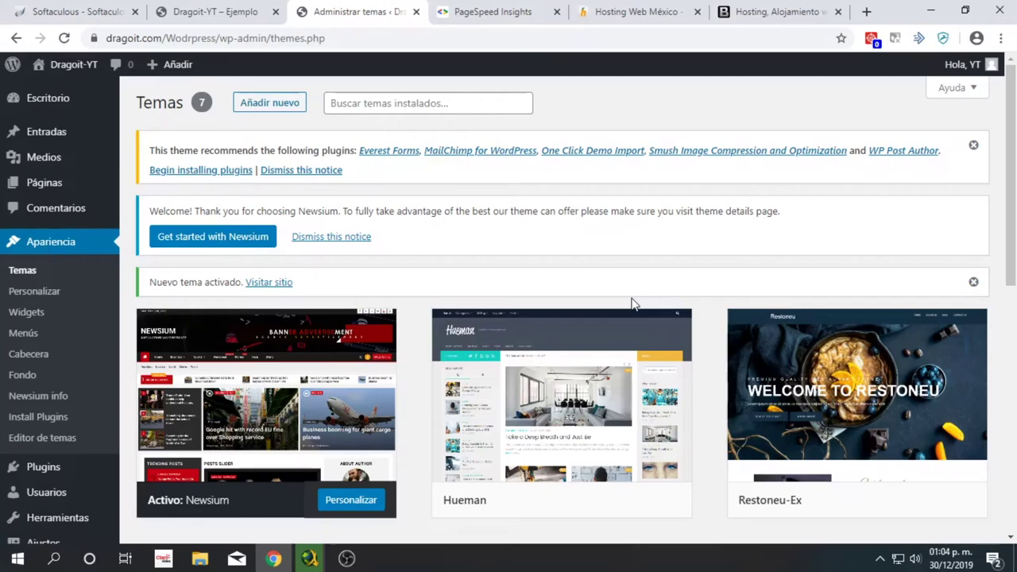
scroll(477, 373, "down", 5)
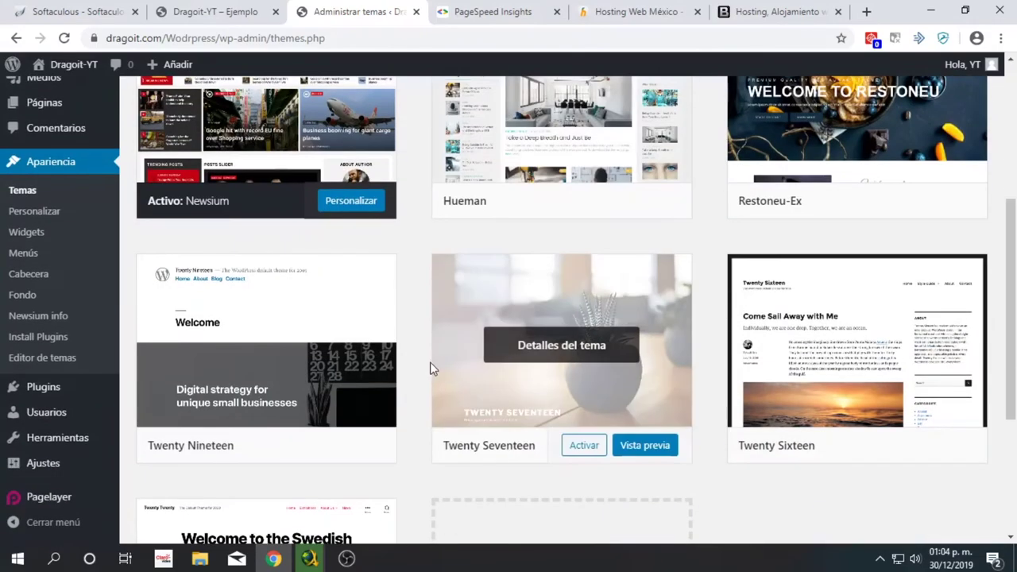
scroll(338, 243, "up", 5)
scroll(296, 401, "down", 2)
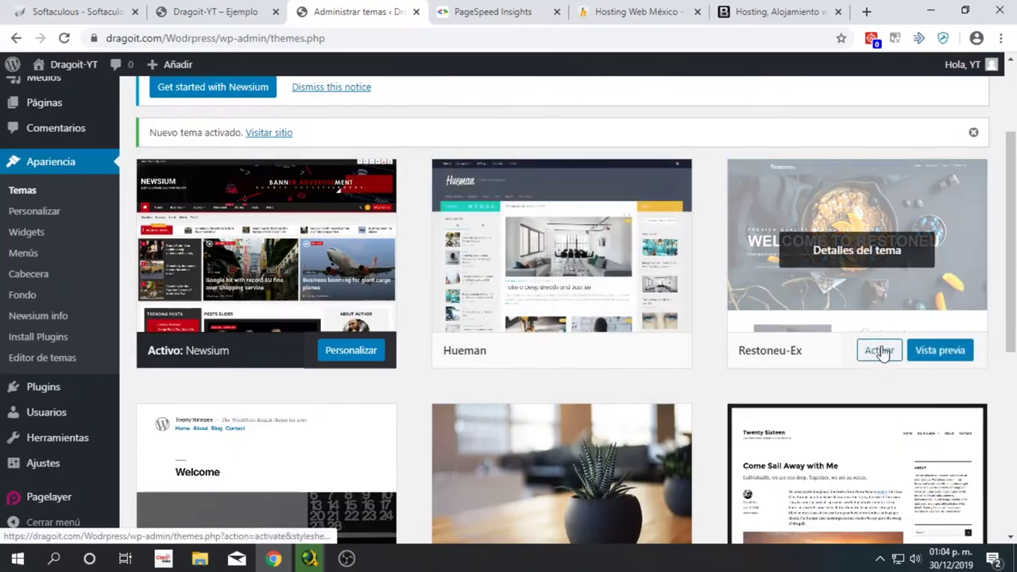
left_click(356, 353)
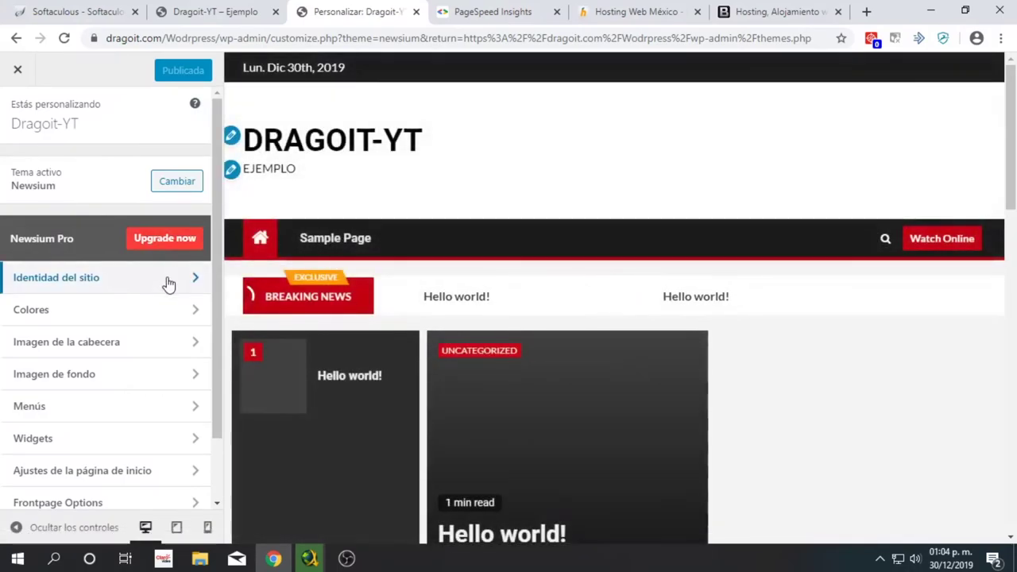
- Open Identidad del sitio and select the Dragoit-YT title and Ejemplo description fields
left_click(169, 280)
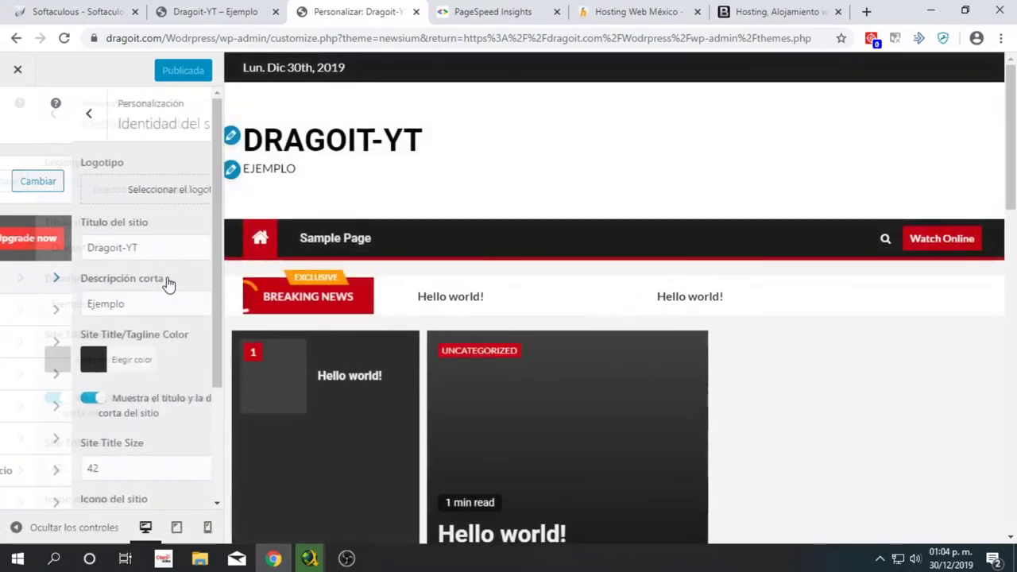
left_click(81, 247)
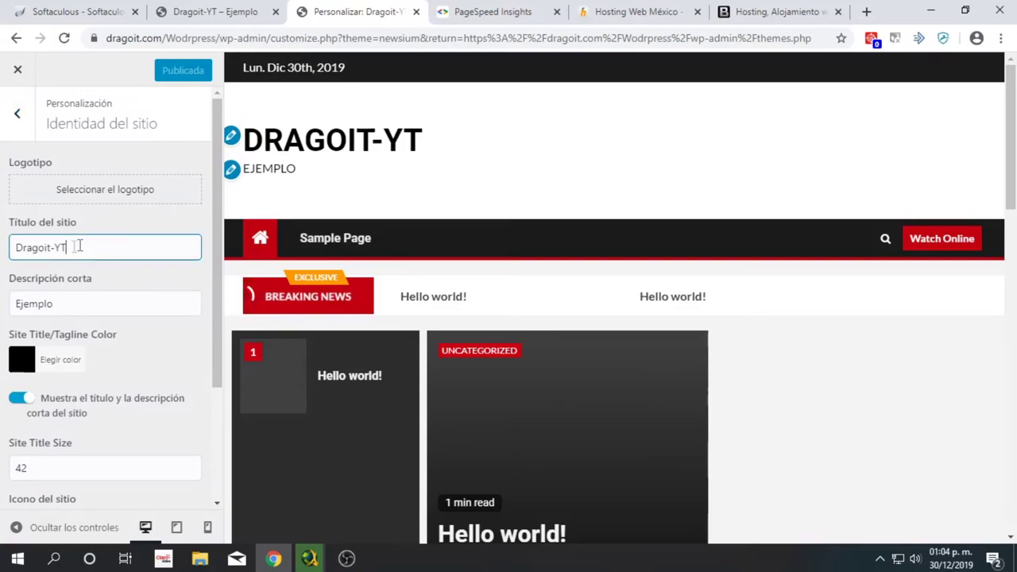
key("ctrl+a")
left_click(94, 303)
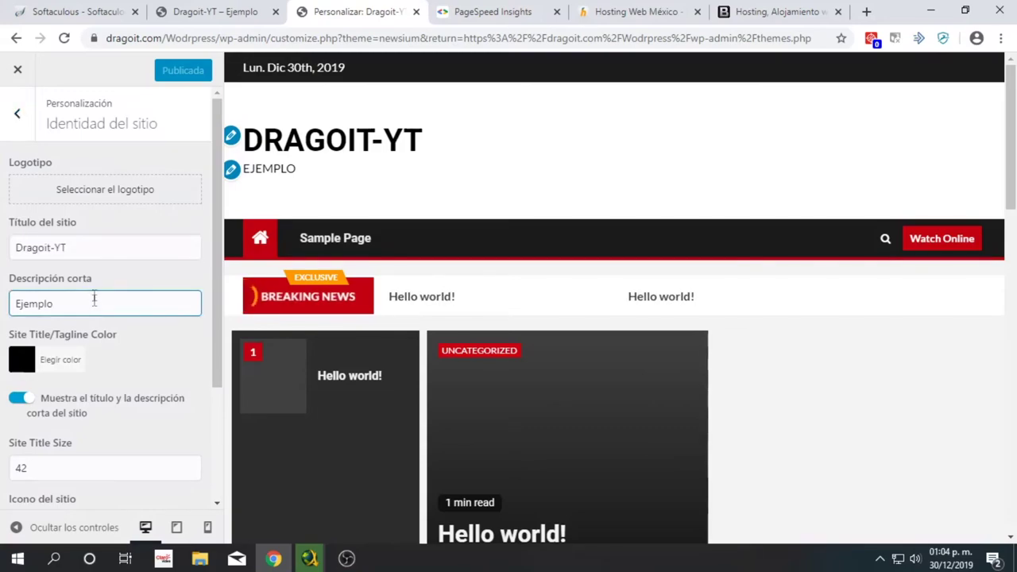